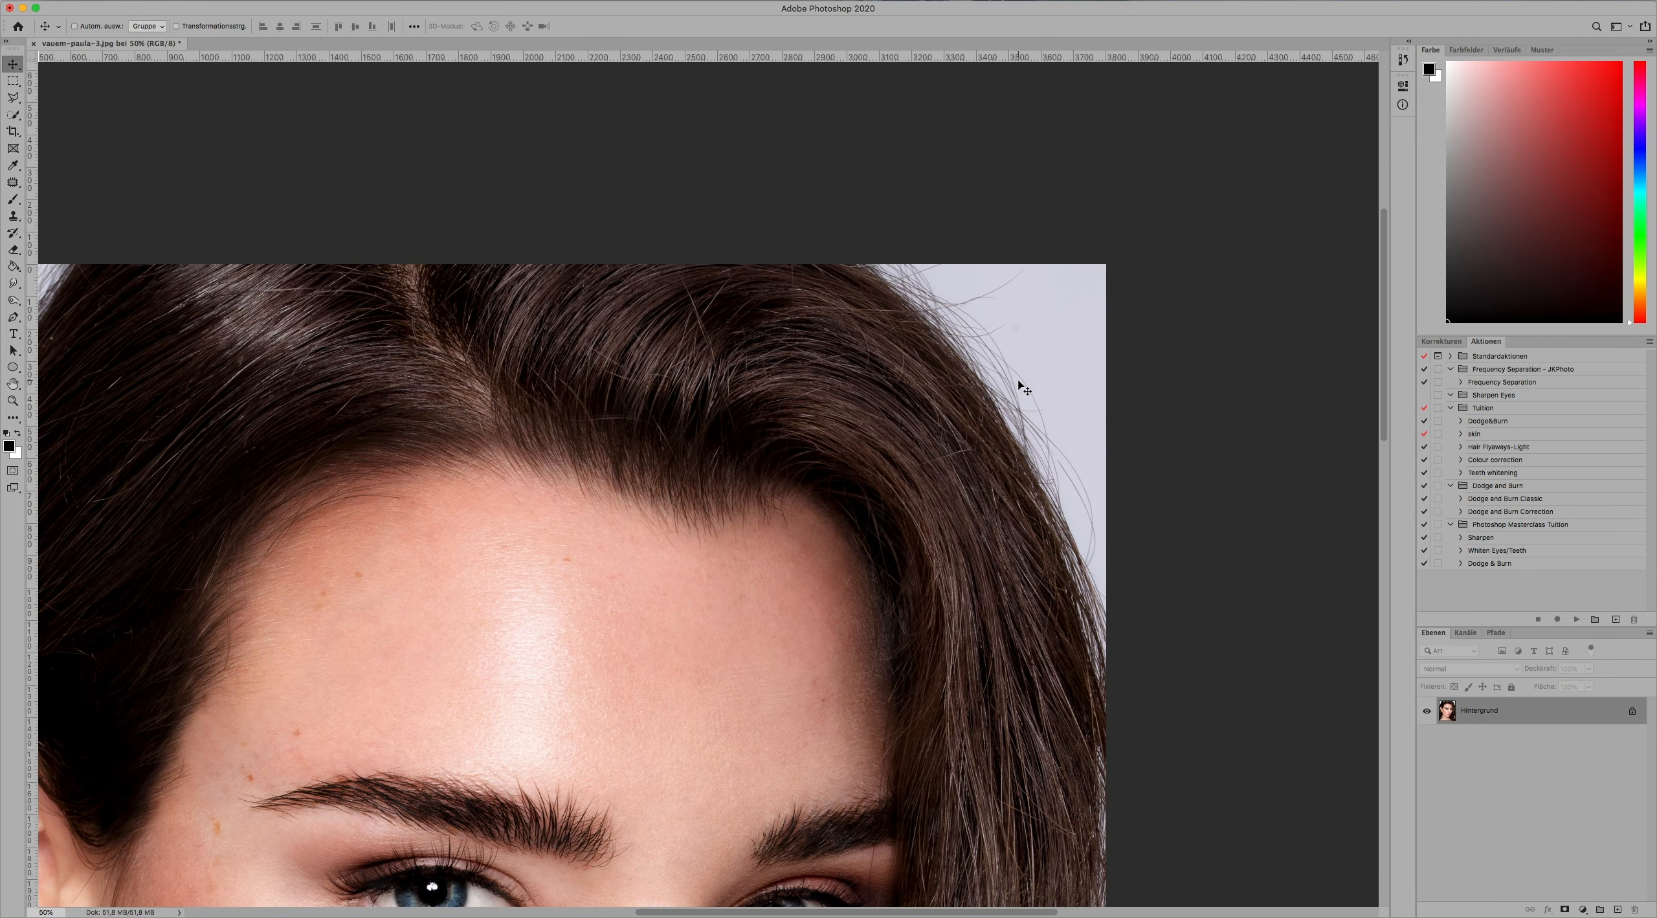
# Duplicate the background layer and patch out the small spot in the grey backdrop beside the hair at the portrait's upper right.
pyautogui.press('super+j')
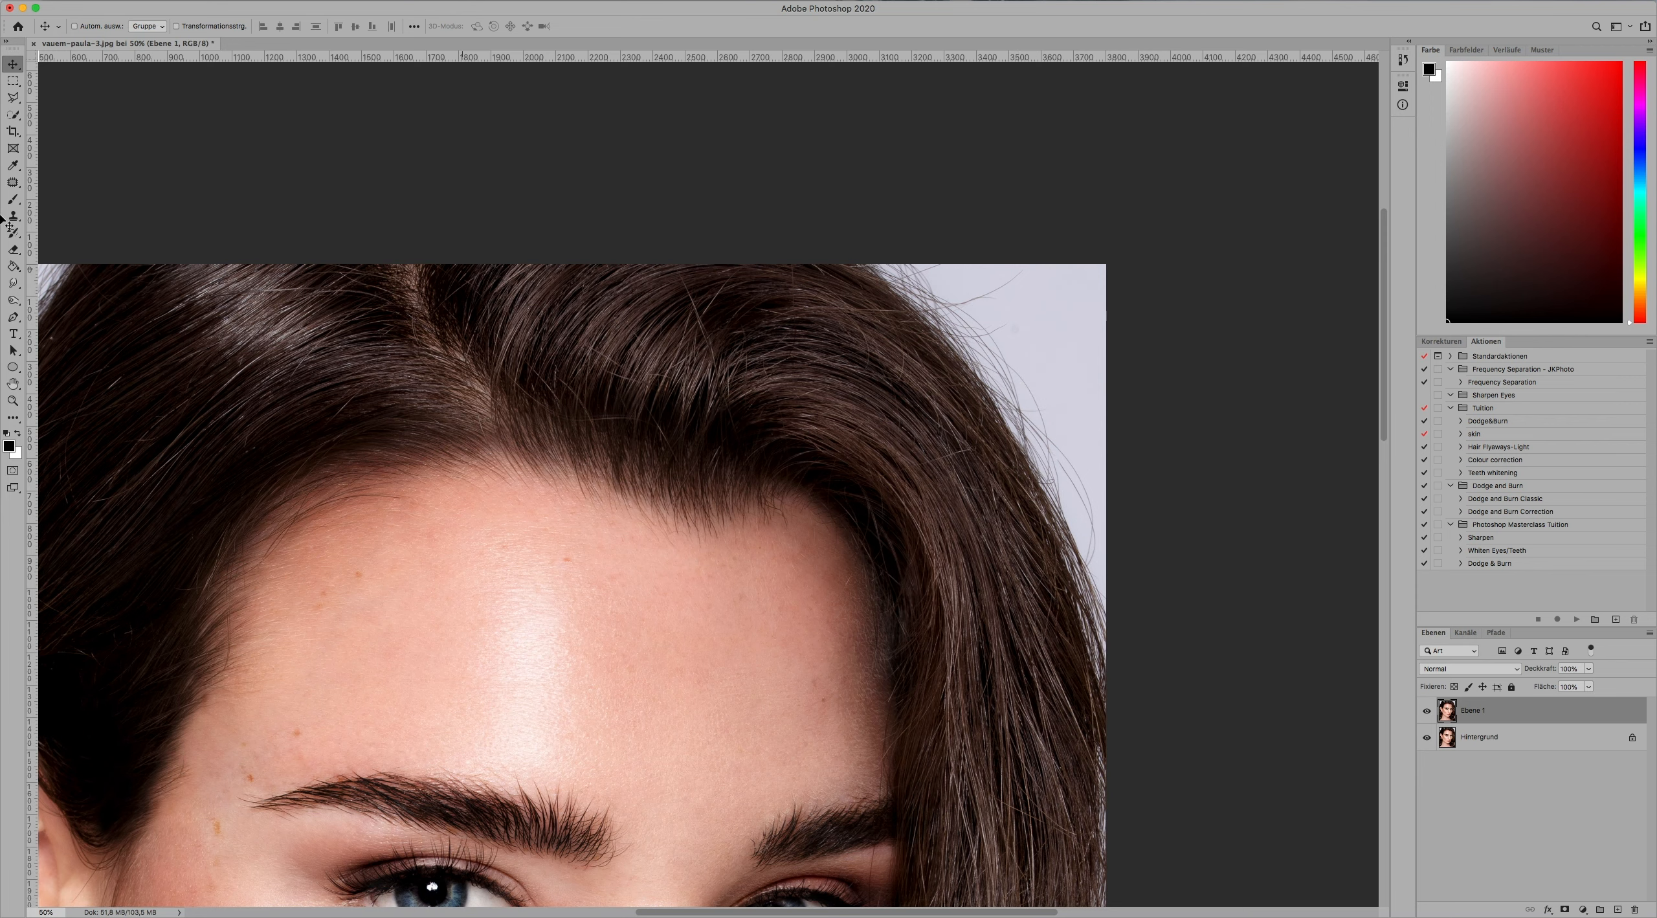
pyautogui.click(12, 218)
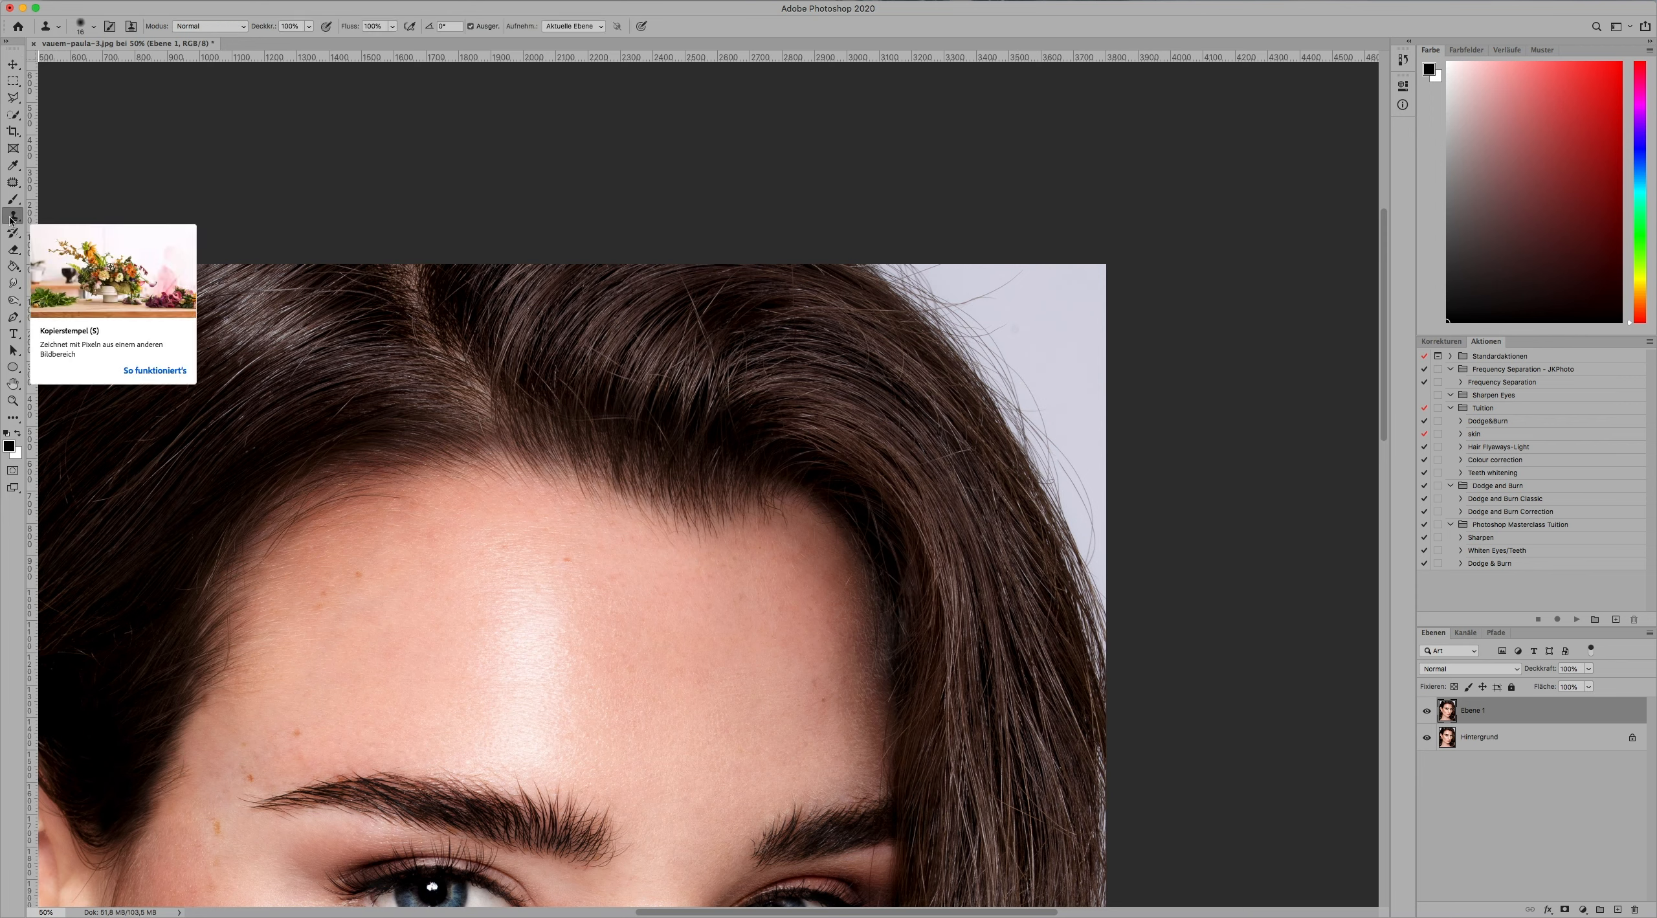
pyautogui.click(14, 184)
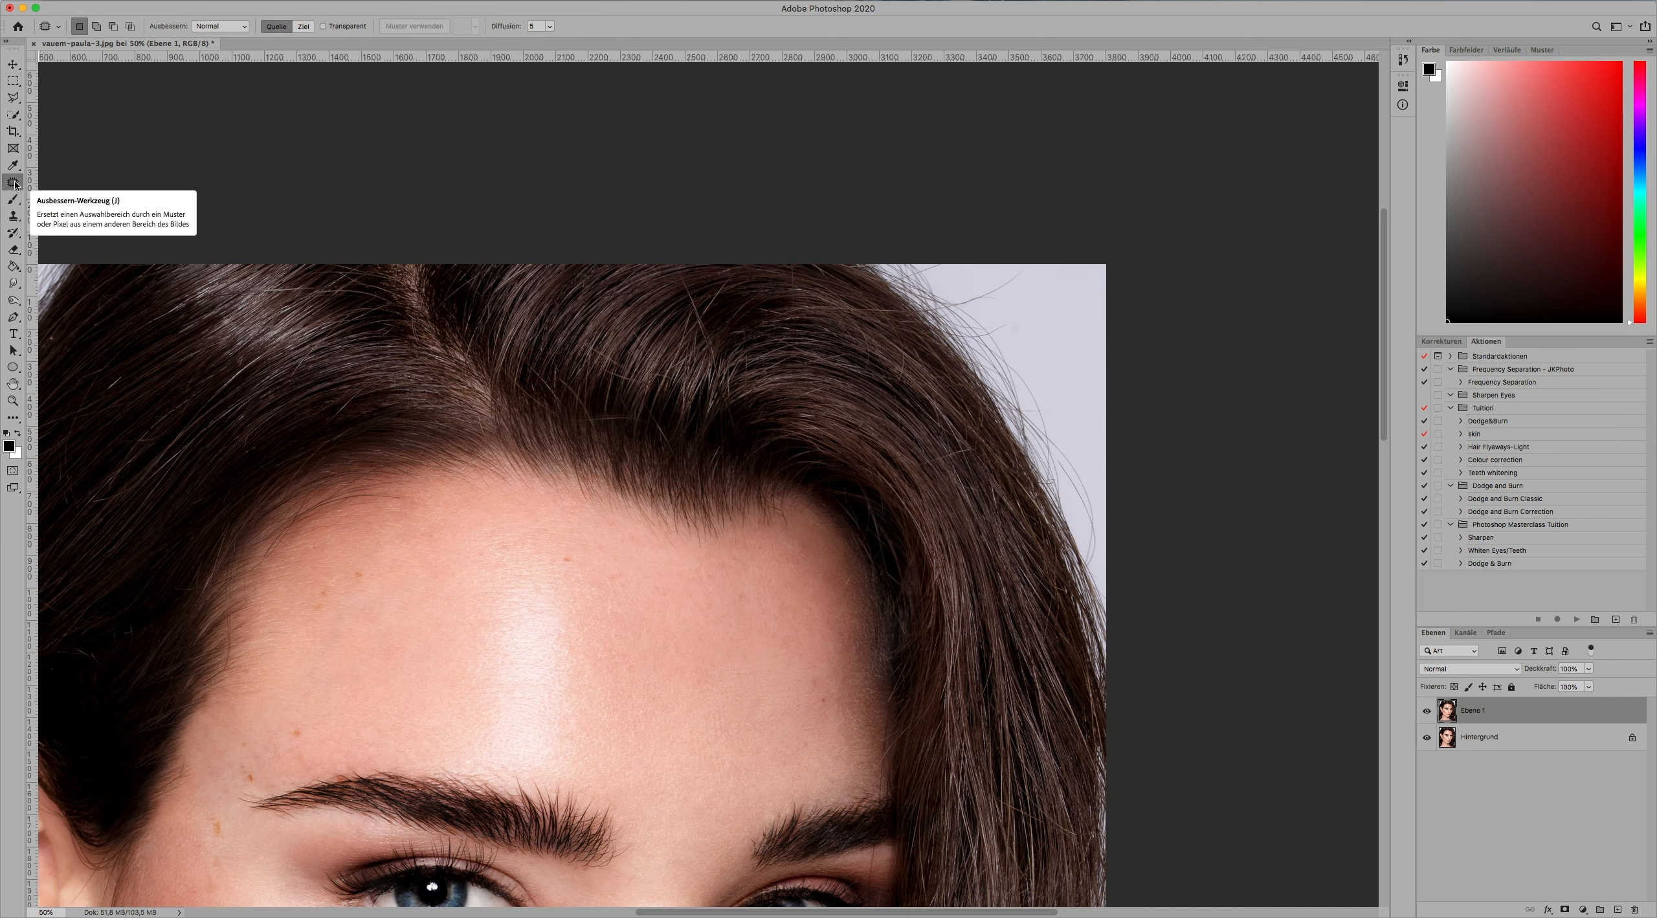
pyautogui.press('super+plus')
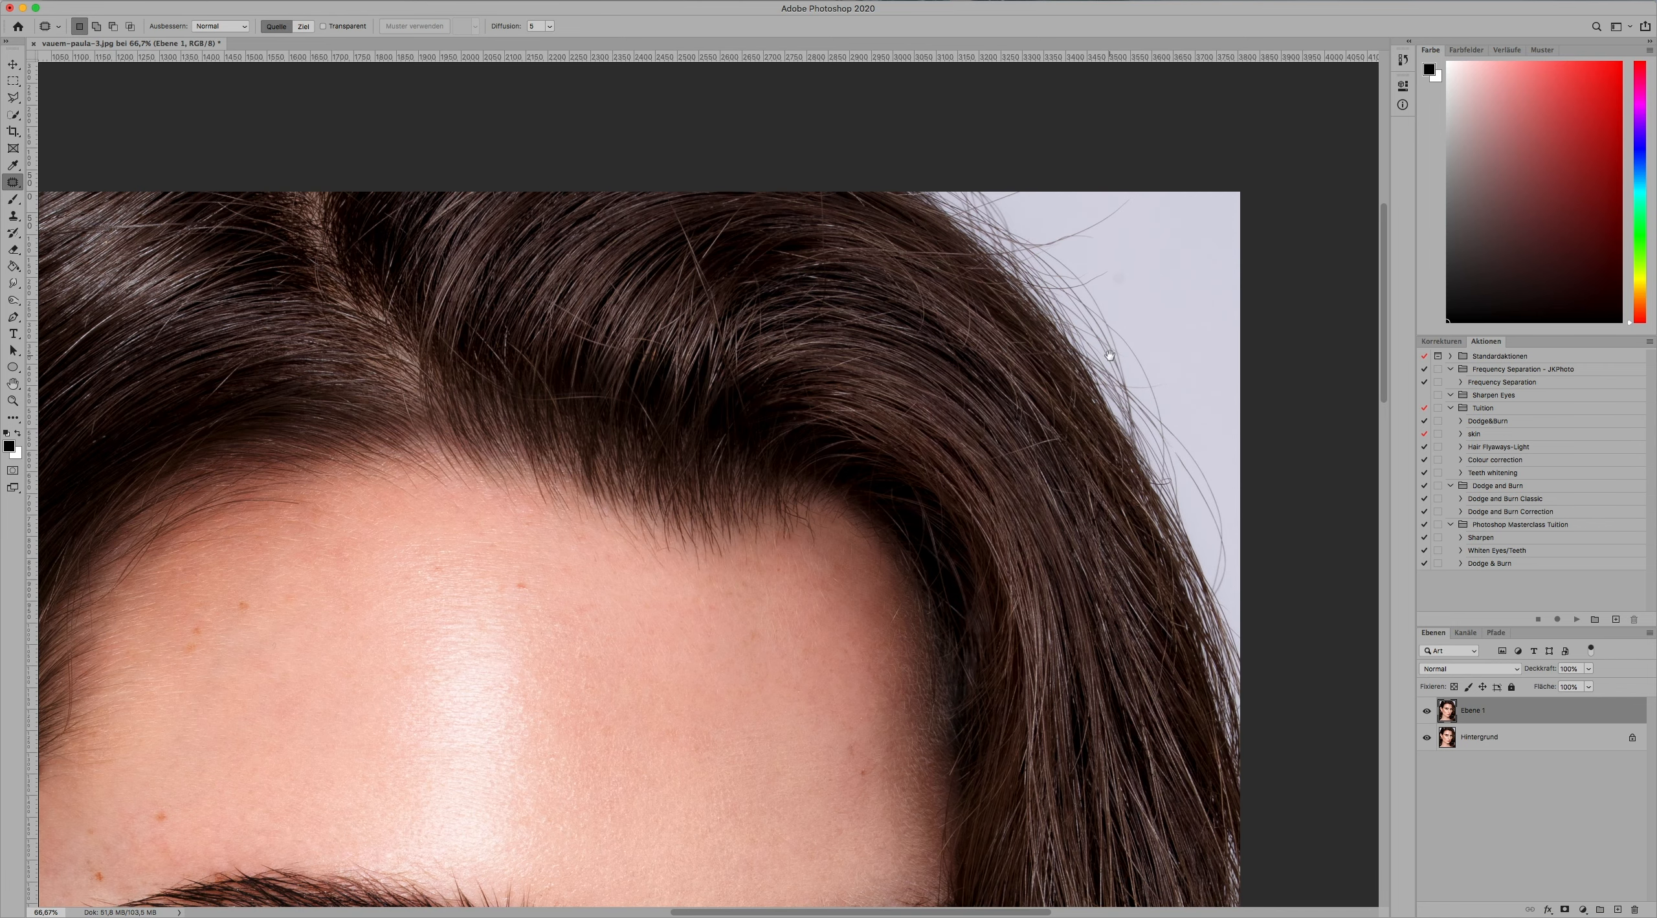
pyautogui.moveTo(1110, 354); pyautogui.dragTo(865, 504)
pyautogui.moveTo(880, 438)
pyautogui.mouseDown()
pyautogui.moveTo(853, 406)
pyautogui.moveTo(866, 448)
pyautogui.moveTo(899, 369)
pyautogui.moveTo(876, 344)
pyautogui.moveTo(836, 396)
pyautogui.mouseUp()
pyautogui.press('super+d')
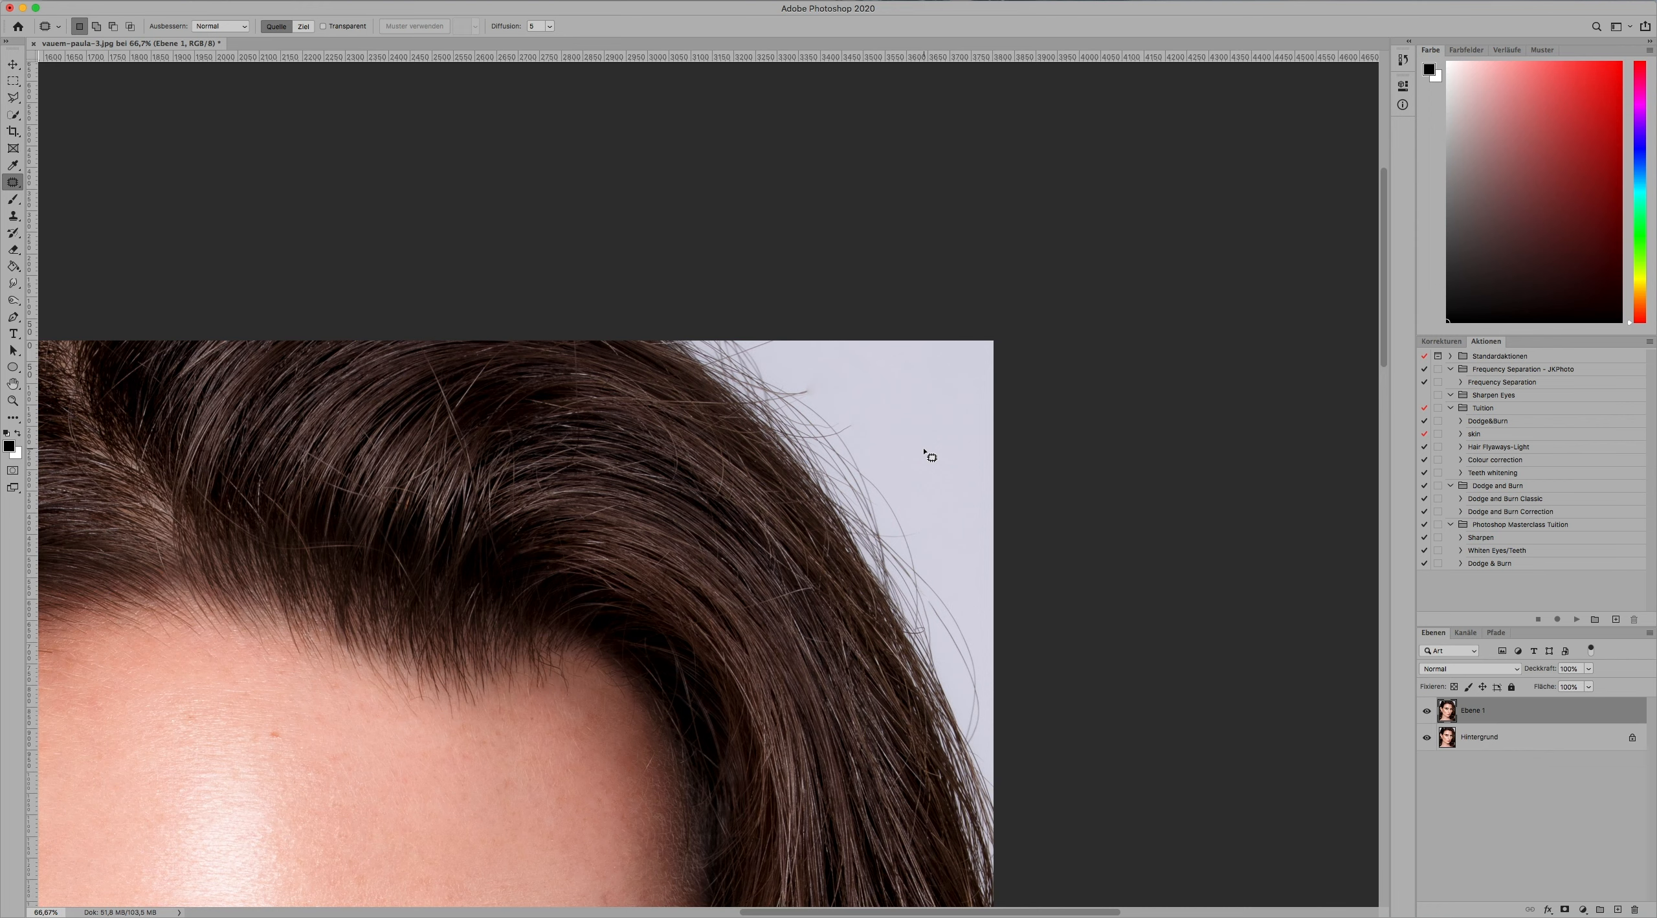
# Remove the flyaway hairs along the right outline of the head by cloning clean backdrop over them with the Clone Stamp.
pyautogui.press('s')
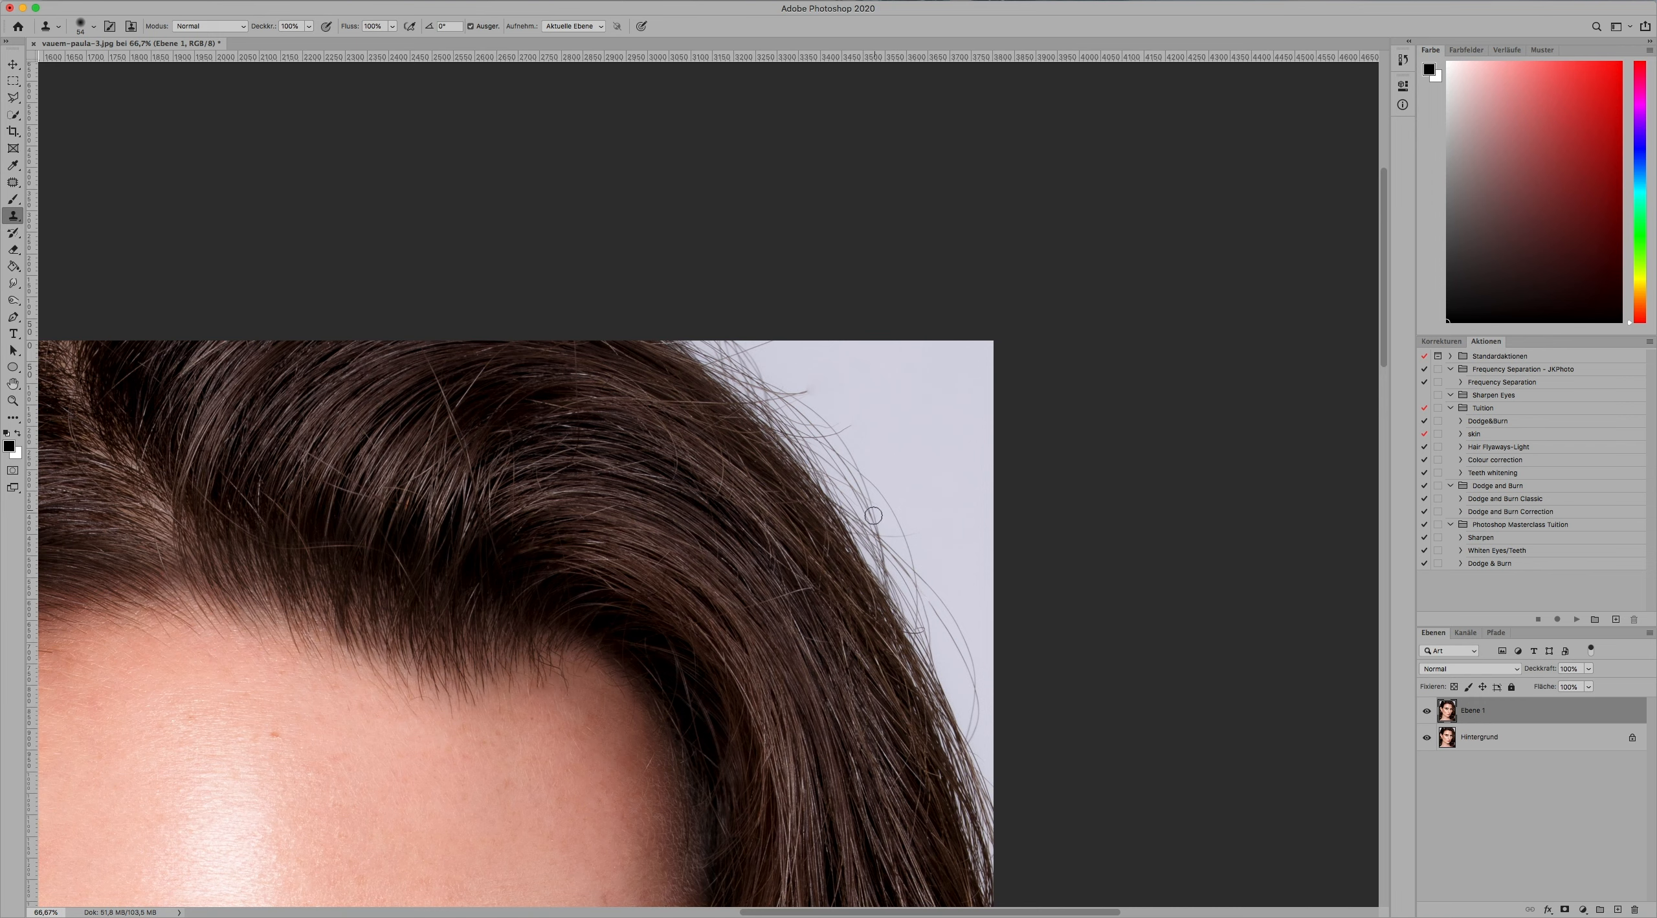
pyautogui.moveTo(866, 522)
pyautogui.mouseDown()
pyautogui.moveTo(886, 561)
pyautogui.moveTo(873, 518)
pyautogui.moveTo(909, 554)
pyautogui.moveTo(899, 529)
pyautogui.moveTo(860, 518)
pyautogui.moveTo(837, 473)
pyautogui.moveTo(848, 445)
pyautogui.moveTo(767, 397)
pyautogui.moveTo(835, 440)
pyautogui.mouseUp()
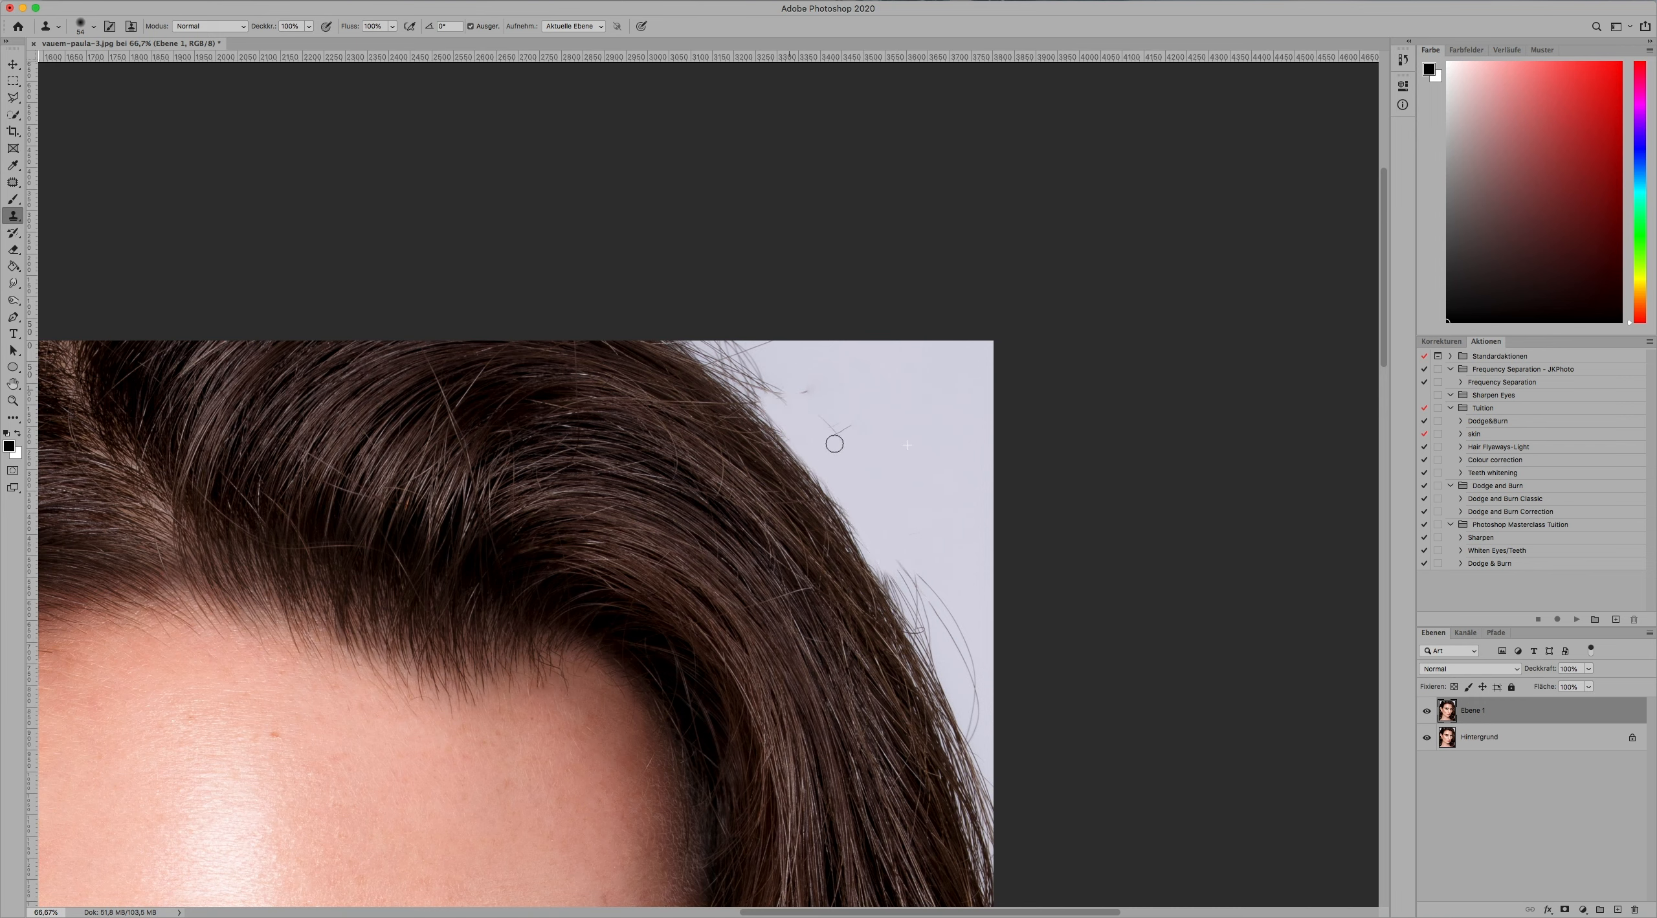
pyautogui.moveTo(747, 379)
pyautogui.mouseDown()
pyautogui.moveTo(712, 352)
pyautogui.moveTo(766, 333)
pyautogui.moveTo(784, 401)
pyautogui.moveTo(725, 363)
pyautogui.moveTo(689, 346)
pyautogui.mouseUp()
pyautogui.moveTo(908, 571)
pyautogui.mouseDown()
pyautogui.moveTo(783, 462)
pyautogui.moveTo(817, 508)
pyautogui.moveTo(850, 633)
pyautogui.mouseUp()
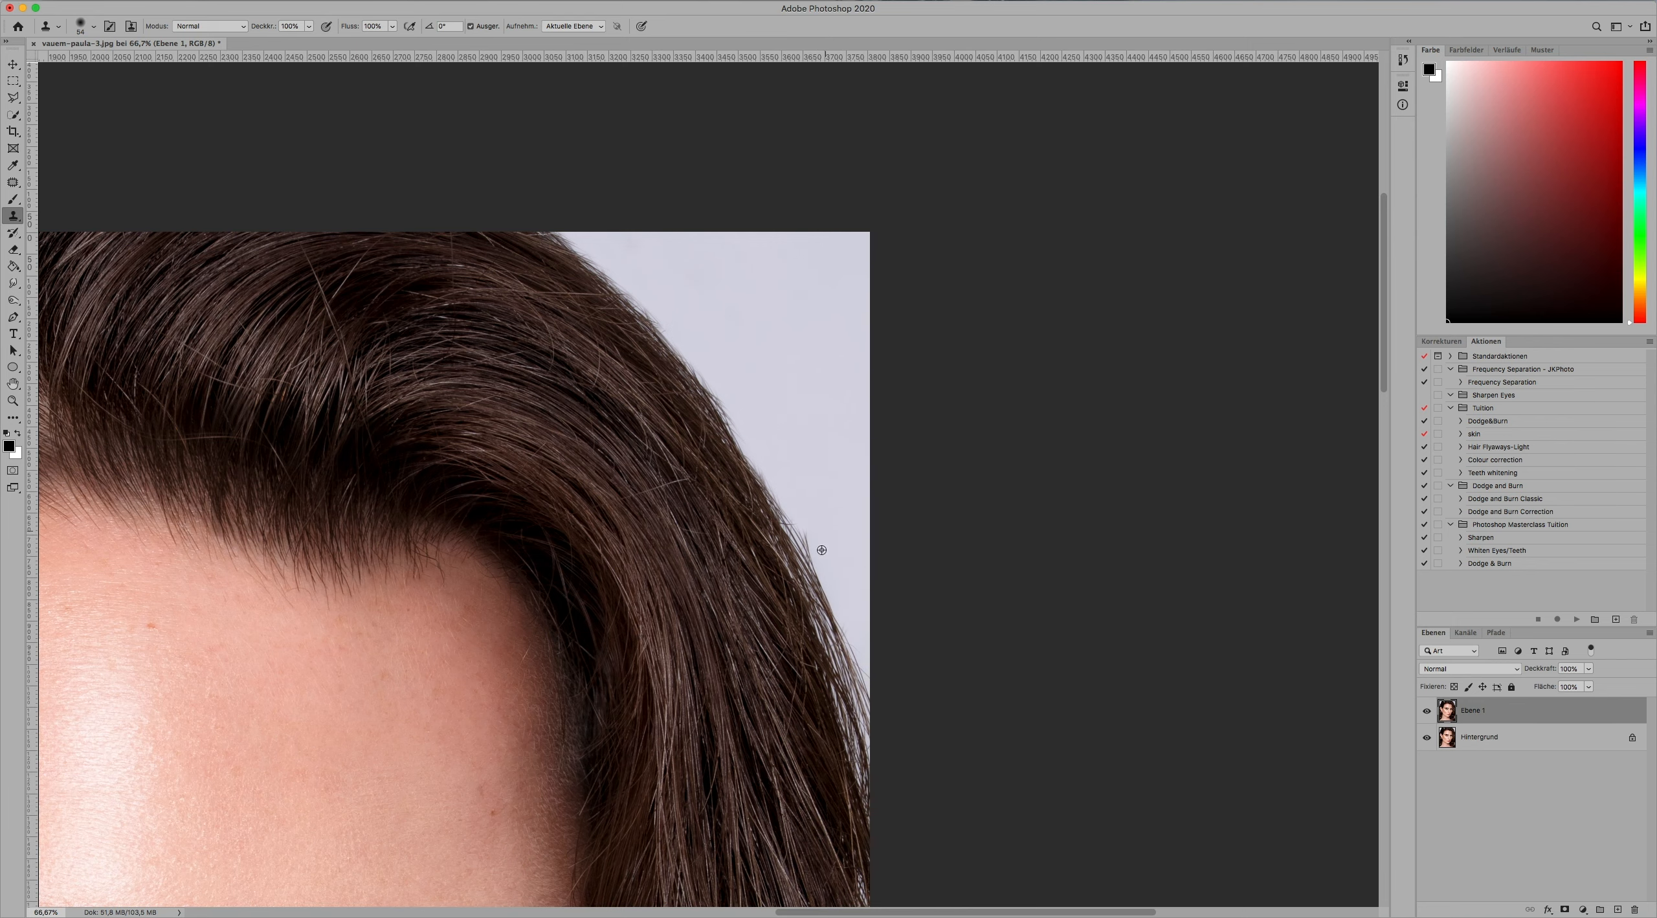
pyautogui.moveTo(753, 435); pyautogui.dragTo(741, 435)
pyautogui.moveTo(736, 432); pyautogui.dragTo(699, 371)
pyautogui.moveTo(856, 649); pyautogui.dragTo(862, 701)
pyautogui.moveTo(547, 234); pyautogui.dragTo(598, 254)
# Patch the loose flyaway hairs in the backdrop beside the left side of the head with clean grey areas.
pyautogui.moveTo(446, 487); pyautogui.dragTo(1047, 511)
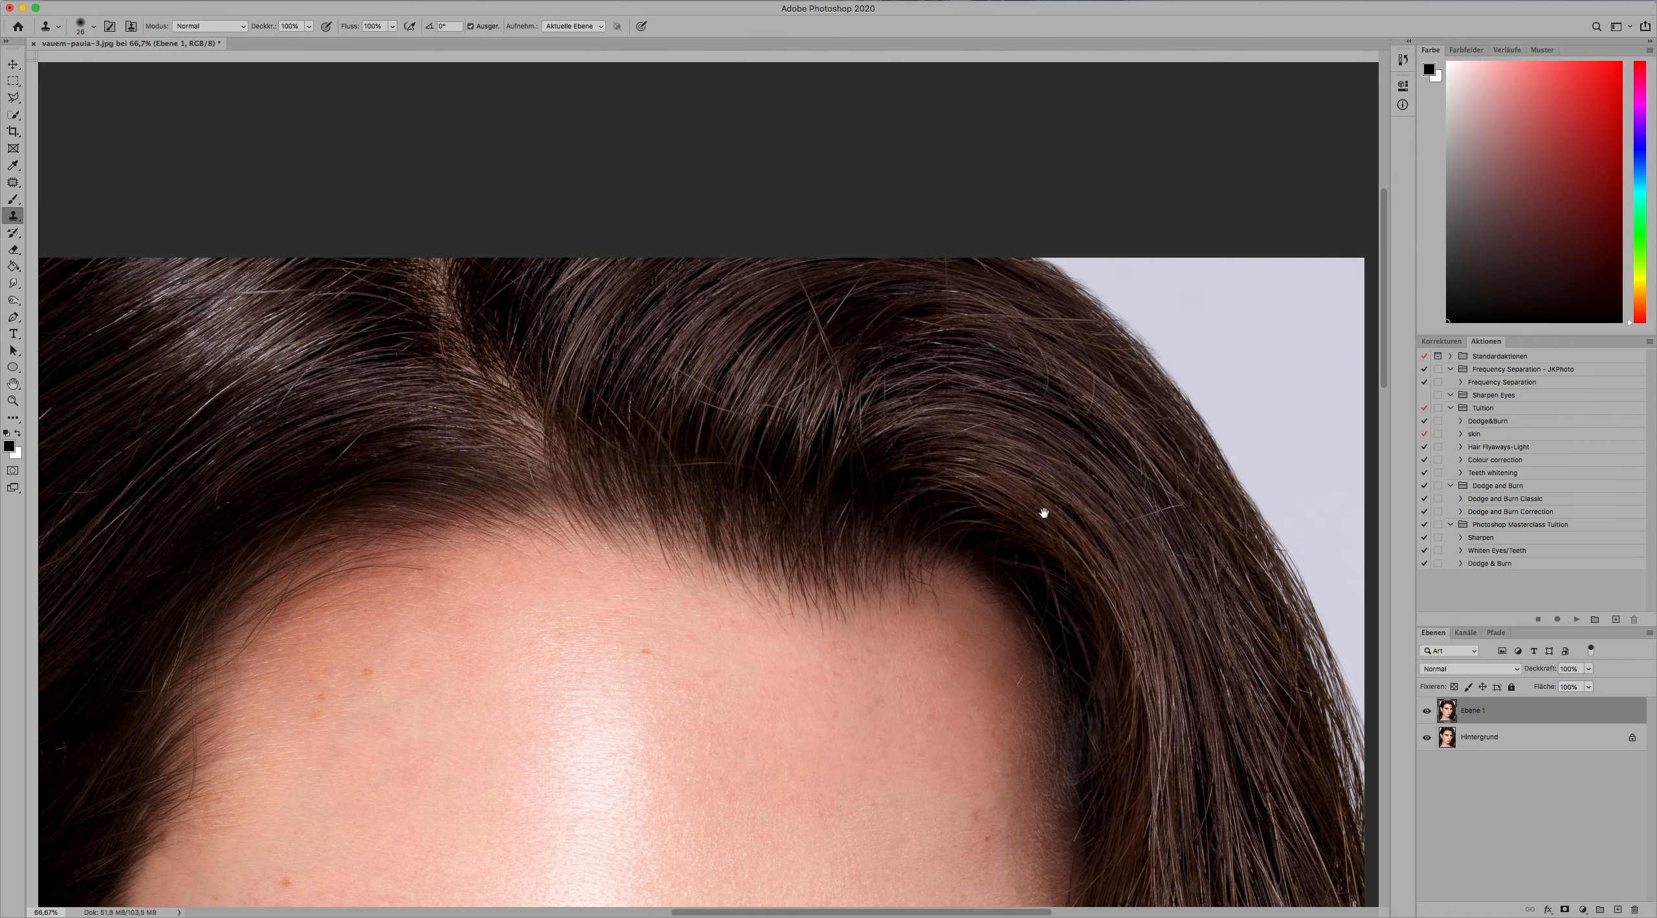
pyautogui.moveTo(621, 503); pyautogui.dragTo(1004, 490)
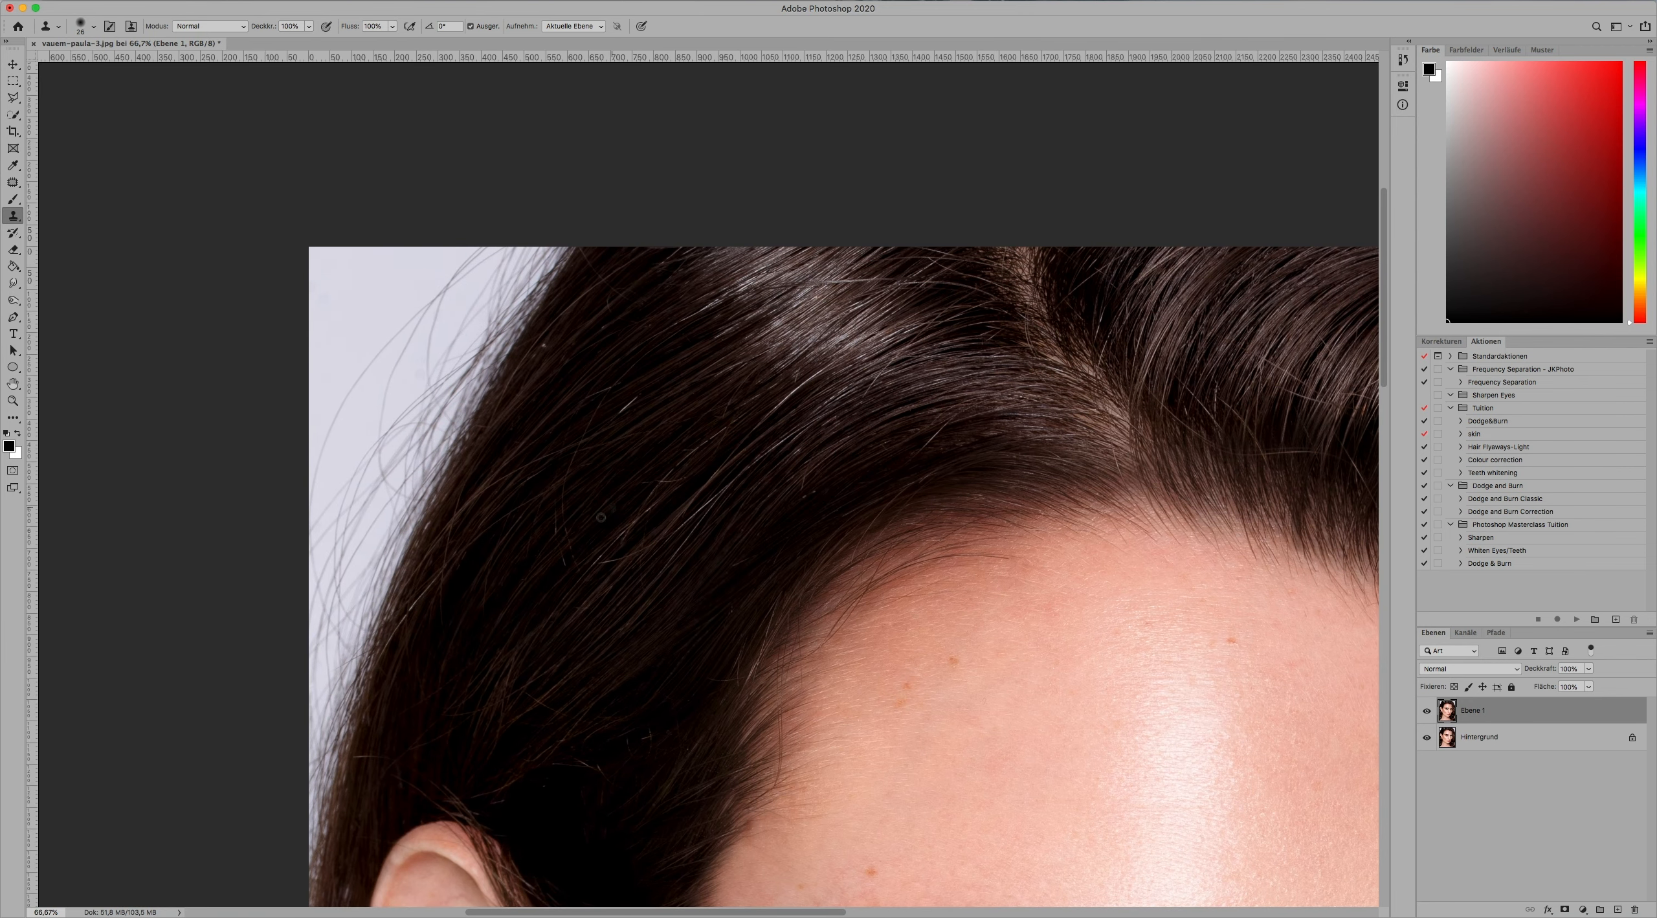
pyautogui.press('j')
pyautogui.moveTo(331, 451)
pyautogui.mouseDown()
pyautogui.moveTo(293, 489)
pyautogui.moveTo(315, 506)
pyautogui.moveTo(333, 462)
pyautogui.mouseUp()
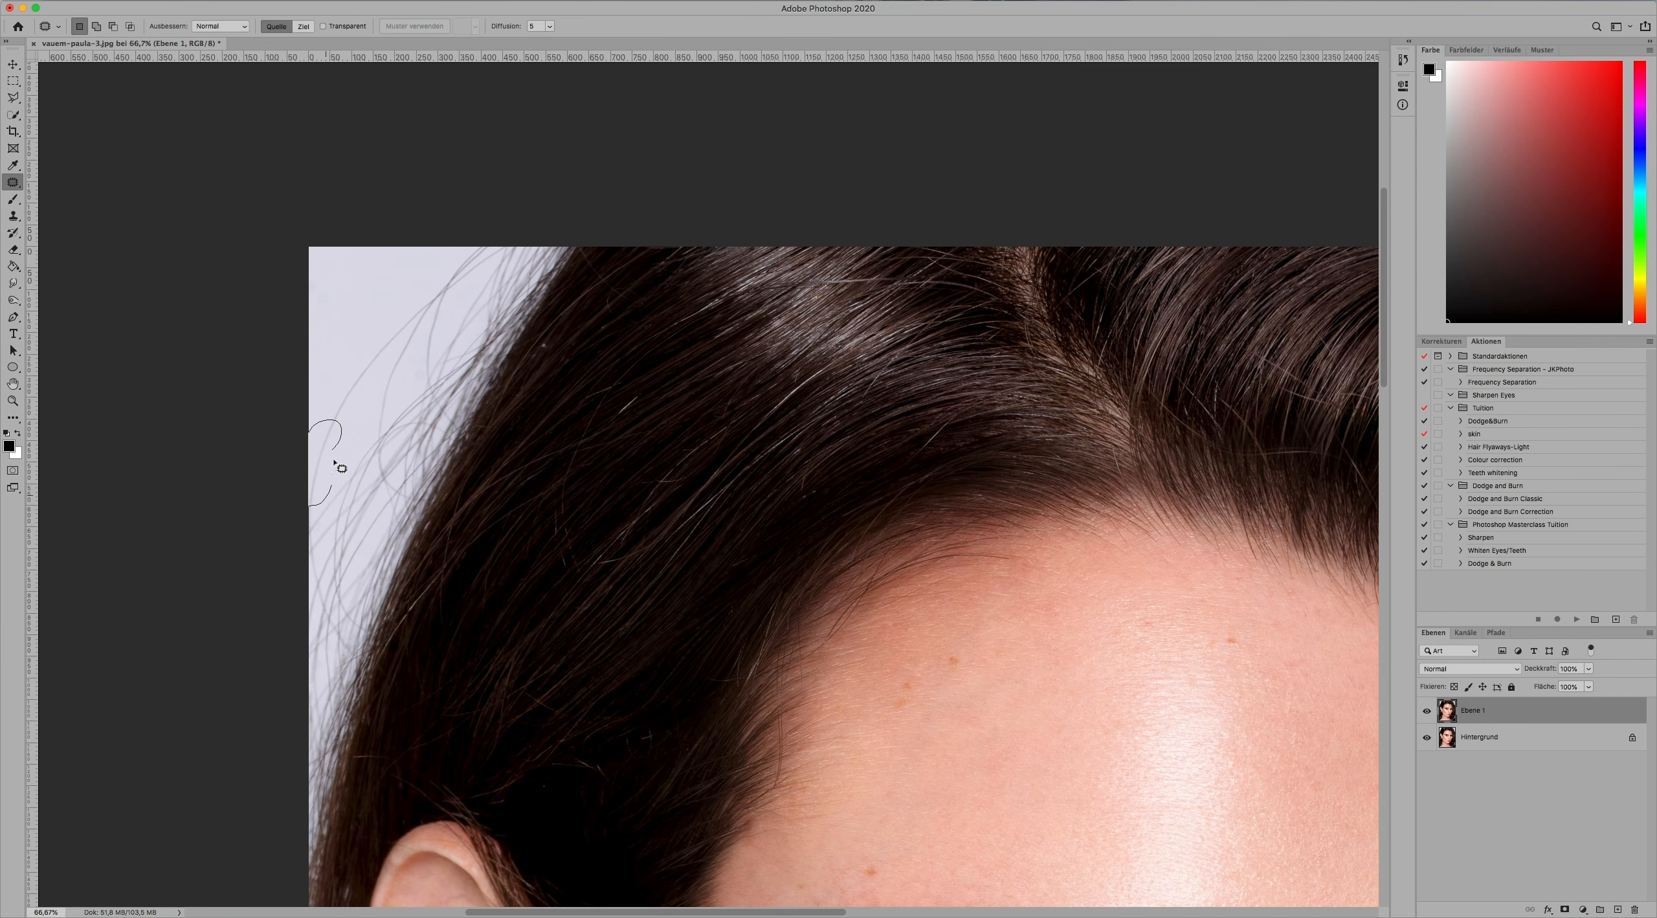
pyautogui.moveTo(372, 383)
pyautogui.mouseDown()
pyautogui.moveTo(329, 418)
pyautogui.moveTo(353, 403)
pyautogui.mouseUp()
pyautogui.moveTo(353, 403); pyautogui.dragTo(352, 362)
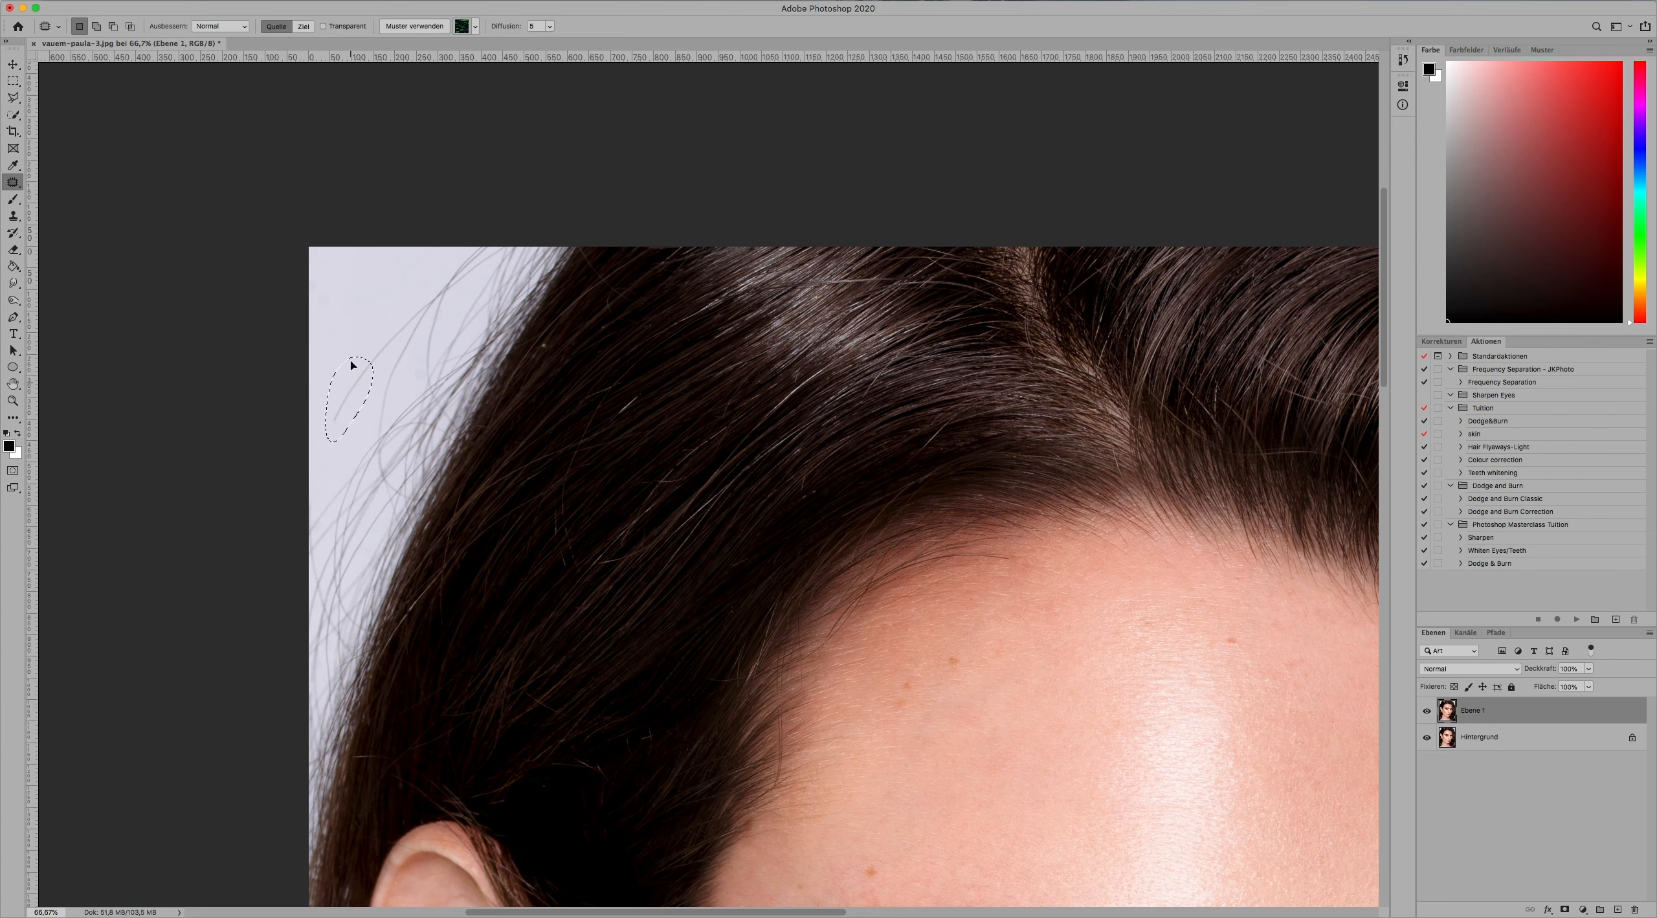
pyautogui.moveTo(375, 422)
pyautogui.mouseDown()
pyautogui.moveTo(403, 353)
pyautogui.moveTo(365, 388)
pyautogui.moveTo(426, 297)
pyautogui.moveTo(373, 363)
pyautogui.moveTo(417, 367)
pyautogui.moveTo(367, 323)
pyautogui.mouseUp()
pyautogui.moveTo(412, 377)
pyautogui.mouseDown()
pyautogui.moveTo(493, 263)
pyautogui.moveTo(465, 228)
pyautogui.moveTo(414, 353)
pyautogui.mouseUp()
pyautogui.moveTo(425, 336)
pyautogui.mouseDown()
pyautogui.moveTo(381, 317)
pyautogui.moveTo(389, 352)
pyautogui.moveTo(510, 288)
pyautogui.moveTo(502, 255)
pyautogui.mouseUp()
# Clean the remaining flyaways along the left hair edge with the Clone Stamp, sampling the adjacent backdrop.
pyautogui.press('s')
pyautogui.keyDown('alt'); pyautogui.click(366, 376); pyautogui.keyUp('alt')
pyautogui.keyDown('alt'); pyautogui.click(310, 597); pyautogui.keyUp('alt')
pyautogui.moveTo(342, 644)
pyautogui.mouseDown()
pyautogui.moveTo(418, 455)
pyautogui.moveTo(501, 343)
pyautogui.moveTo(365, 575)
pyautogui.moveTo(335, 707)
pyautogui.mouseUp()
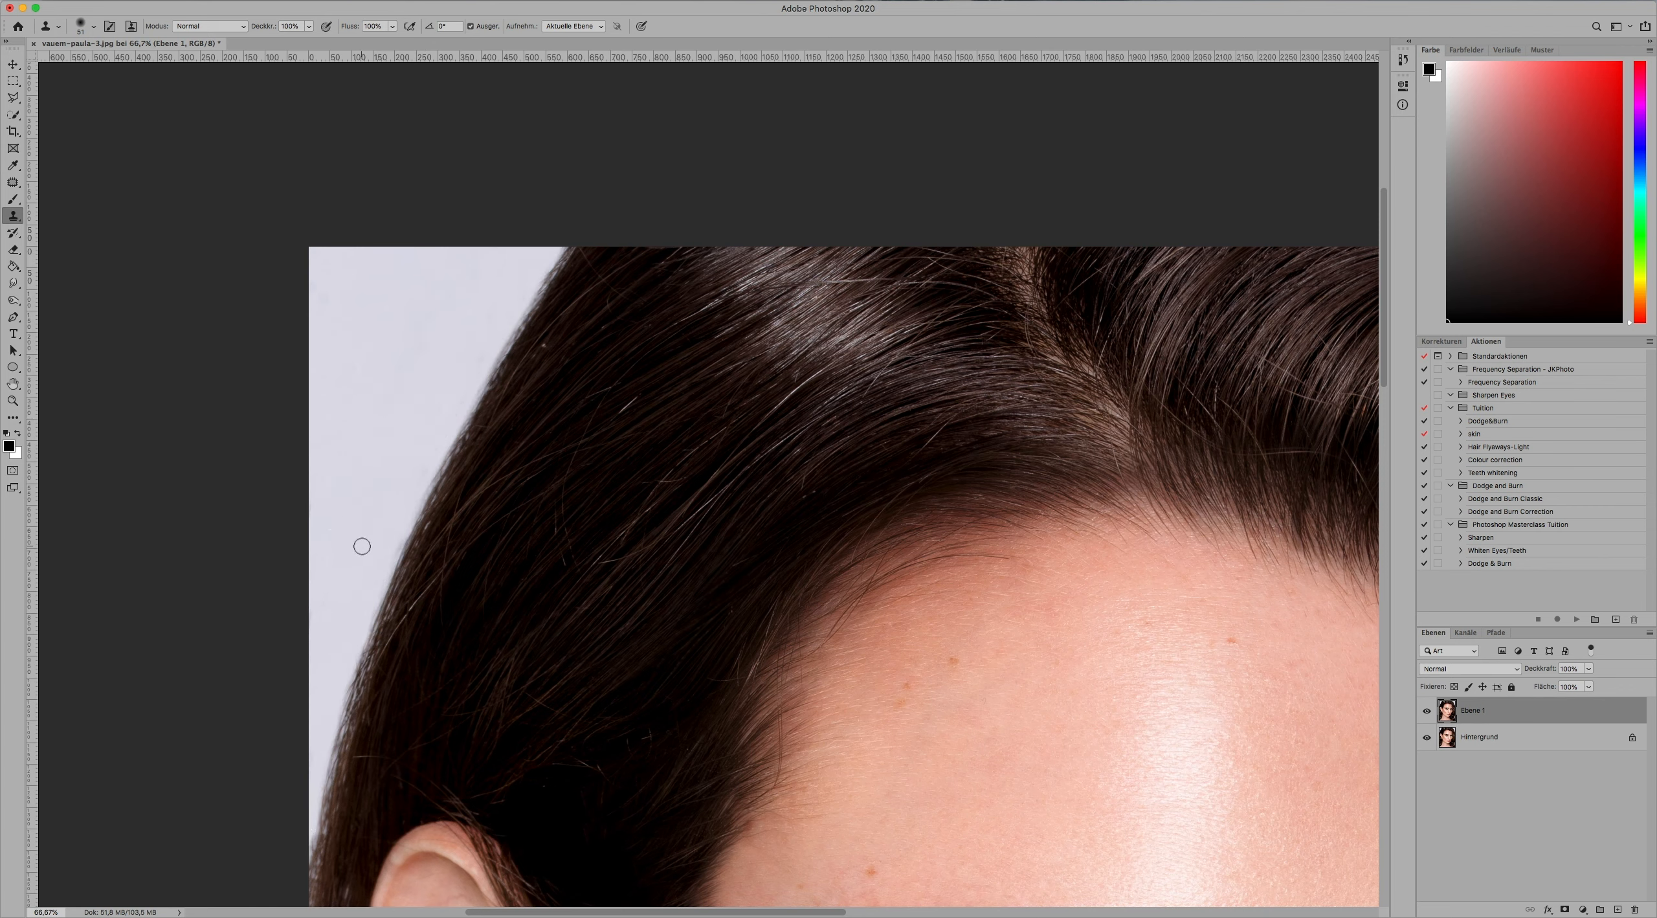
# Compare the whole portrait before and after the flyaway cleanup by hiding and reshowing the retouched layer.
pyautogui.press('super+0')
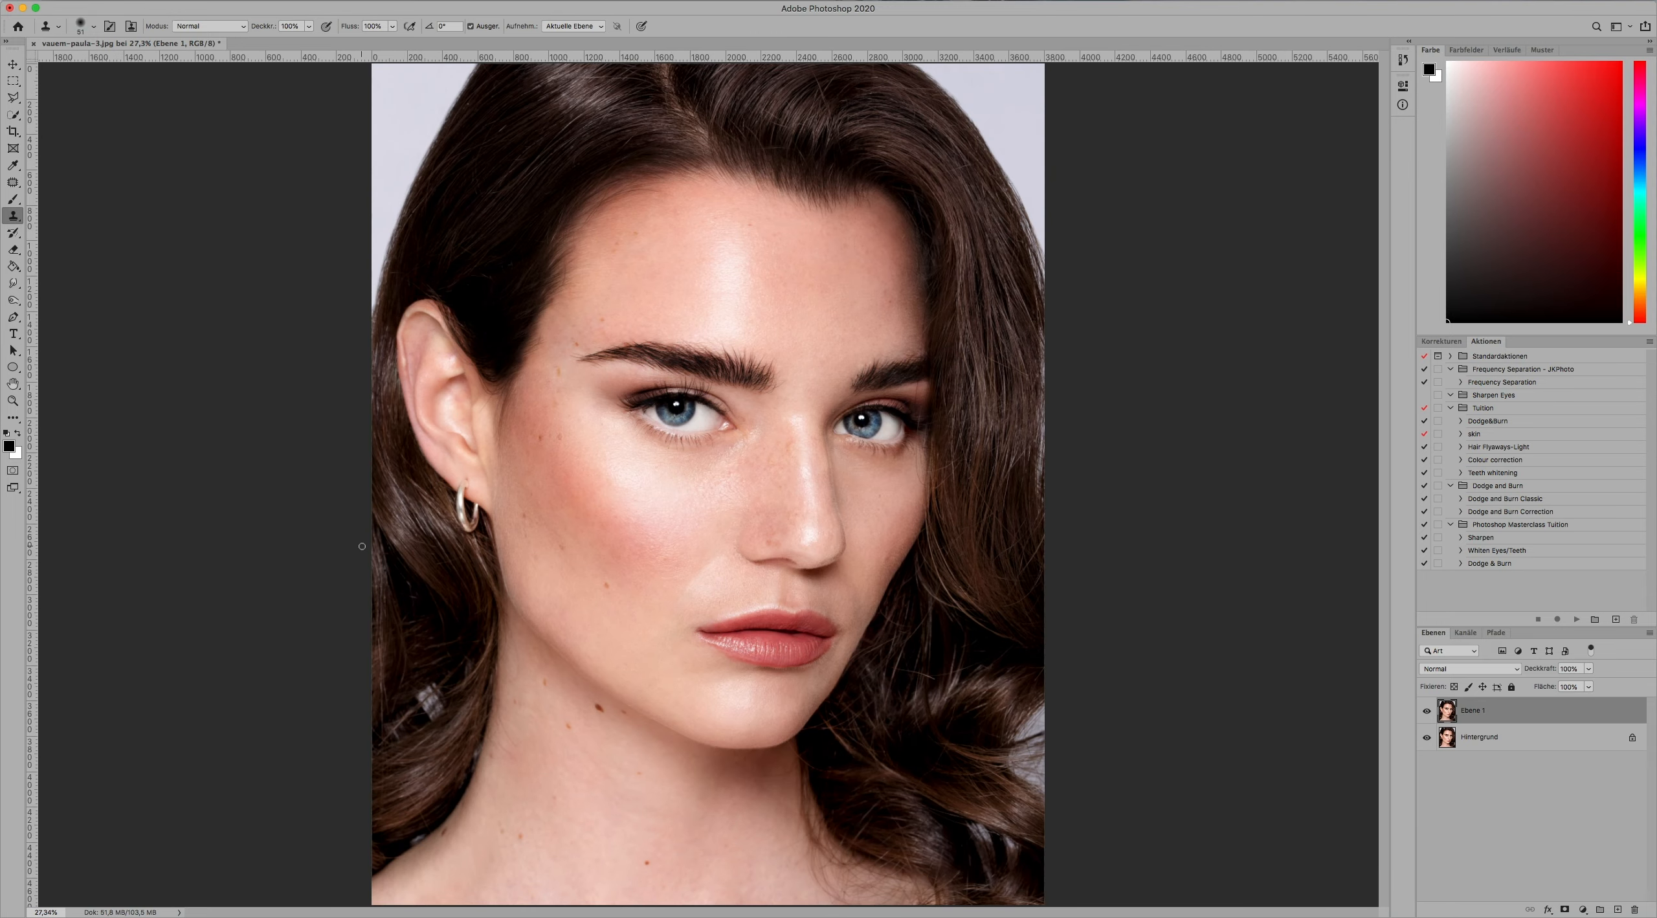
pyautogui.press('v')
pyautogui.press('super+minus')
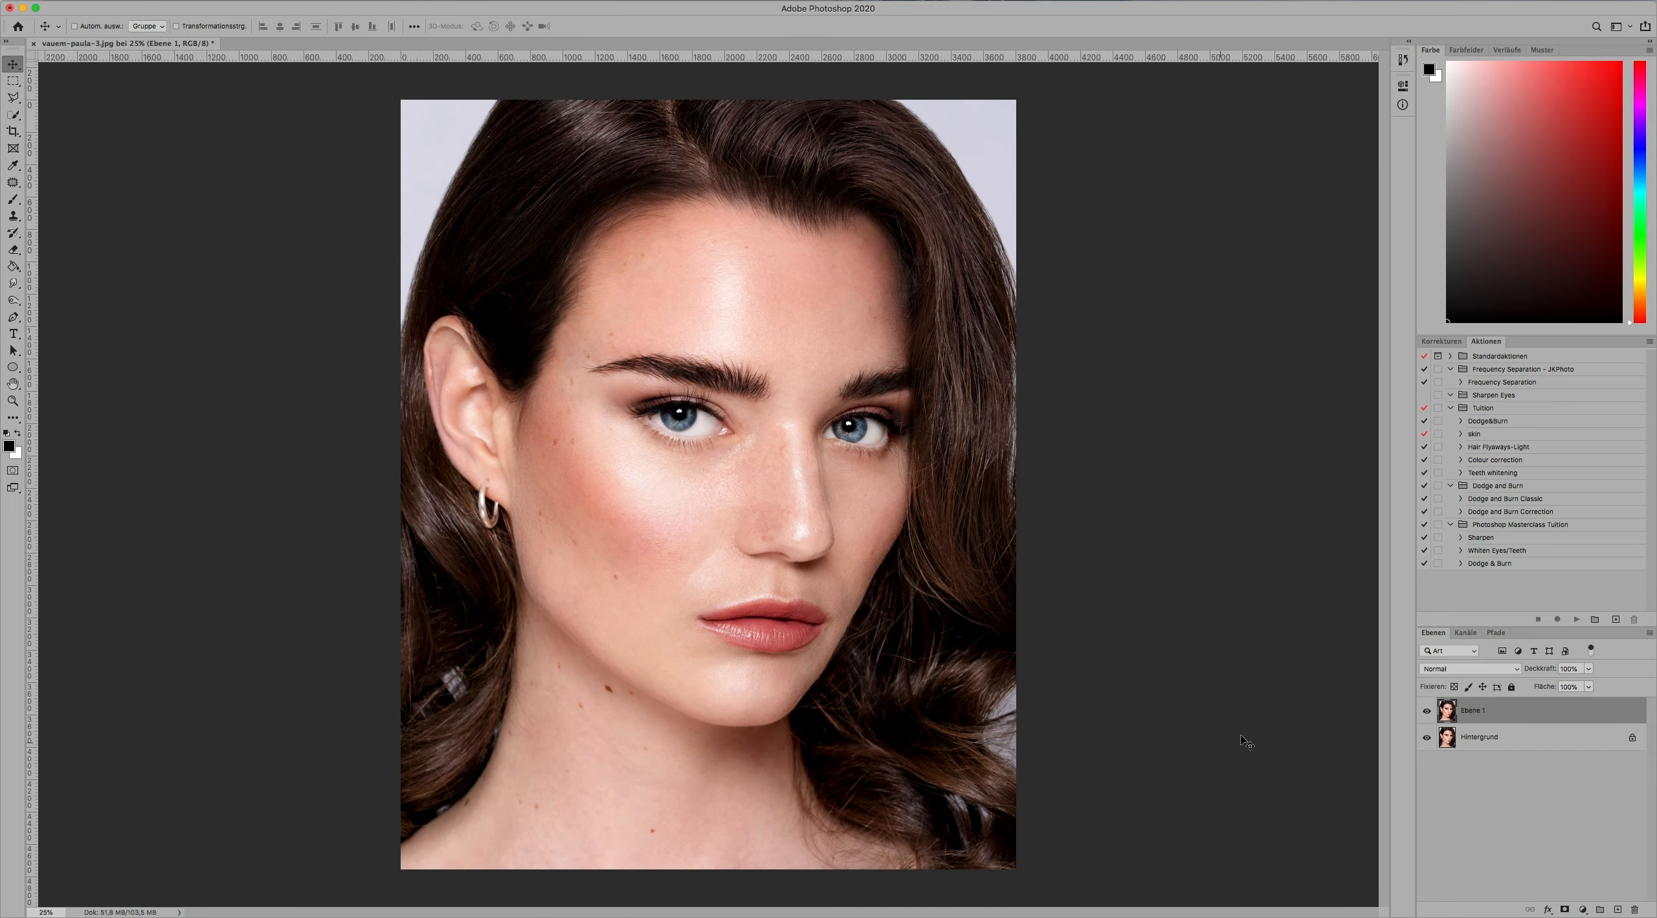
pyautogui.click(1428, 713)
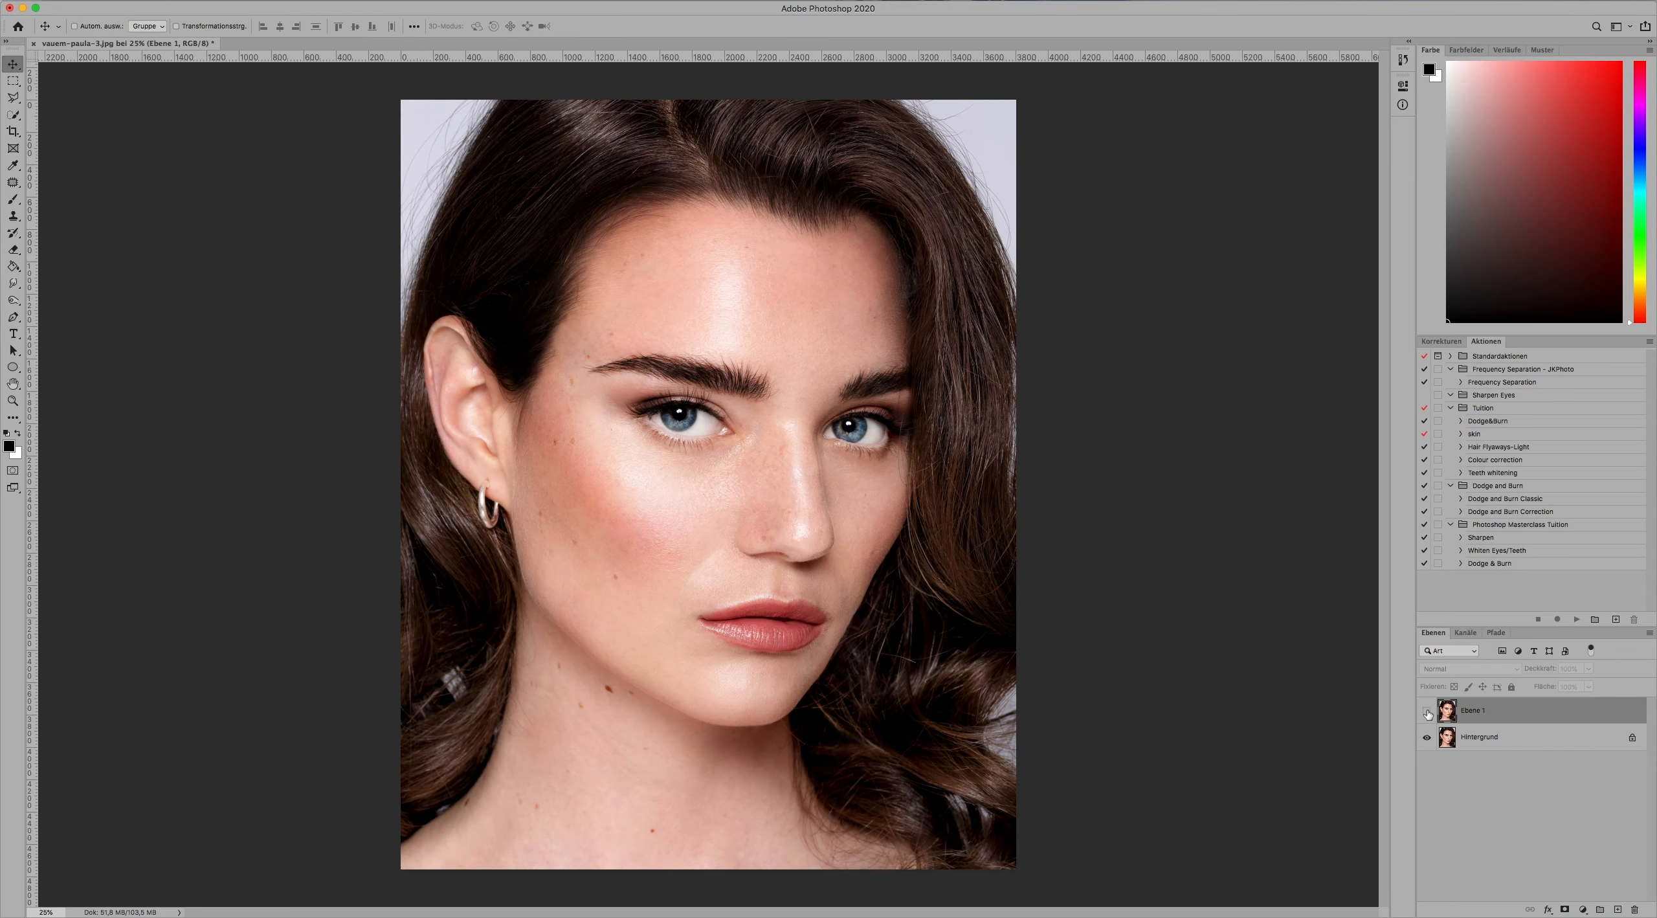
pyautogui.click(1428, 713)
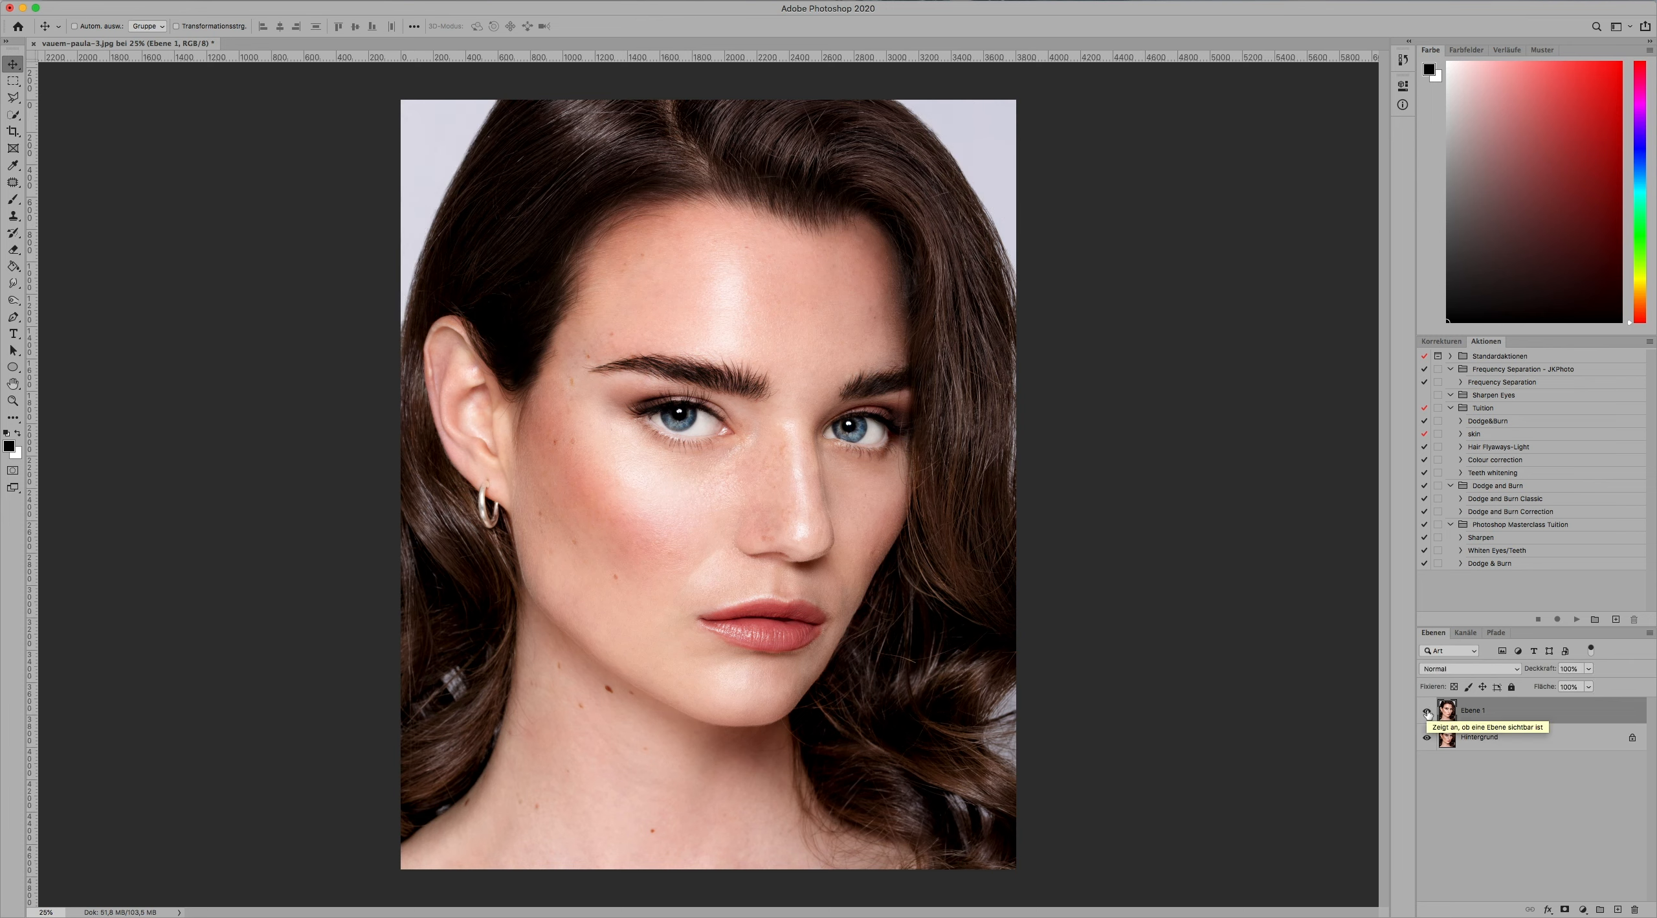
# Push the hair outline outward in Liquify for fuller volume, refining the crown with brush size 652, and compare the result with the original.
pyautogui.press('super')
pyautogui.click(347, 1)
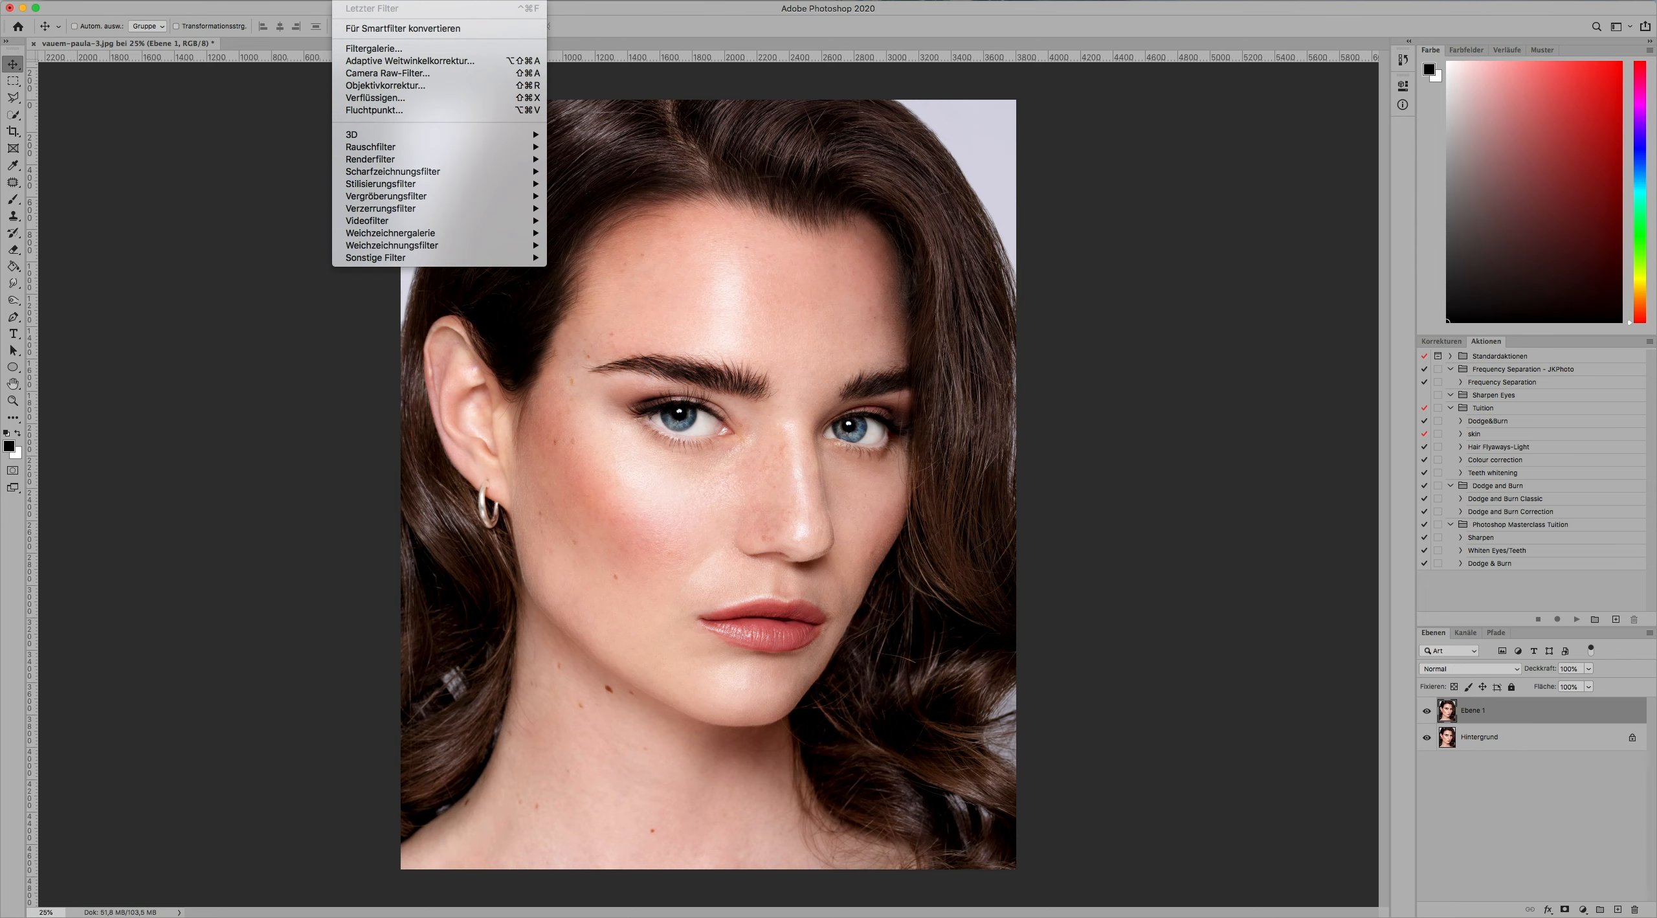
pyautogui.click(409, 97)
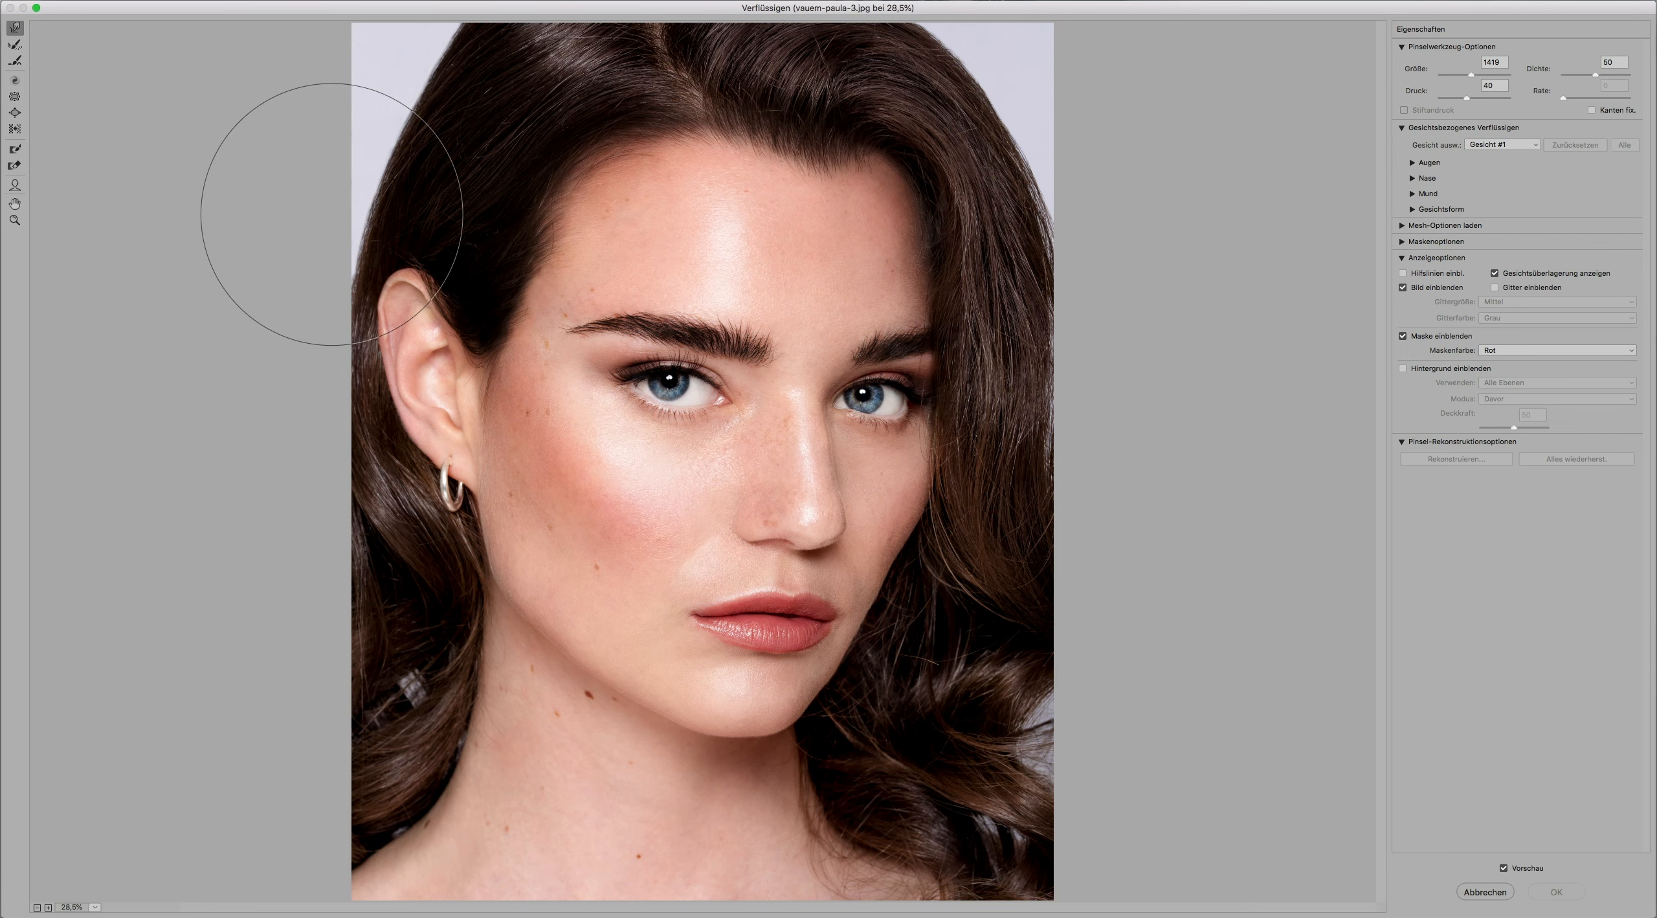
pyautogui.press('super+minus')
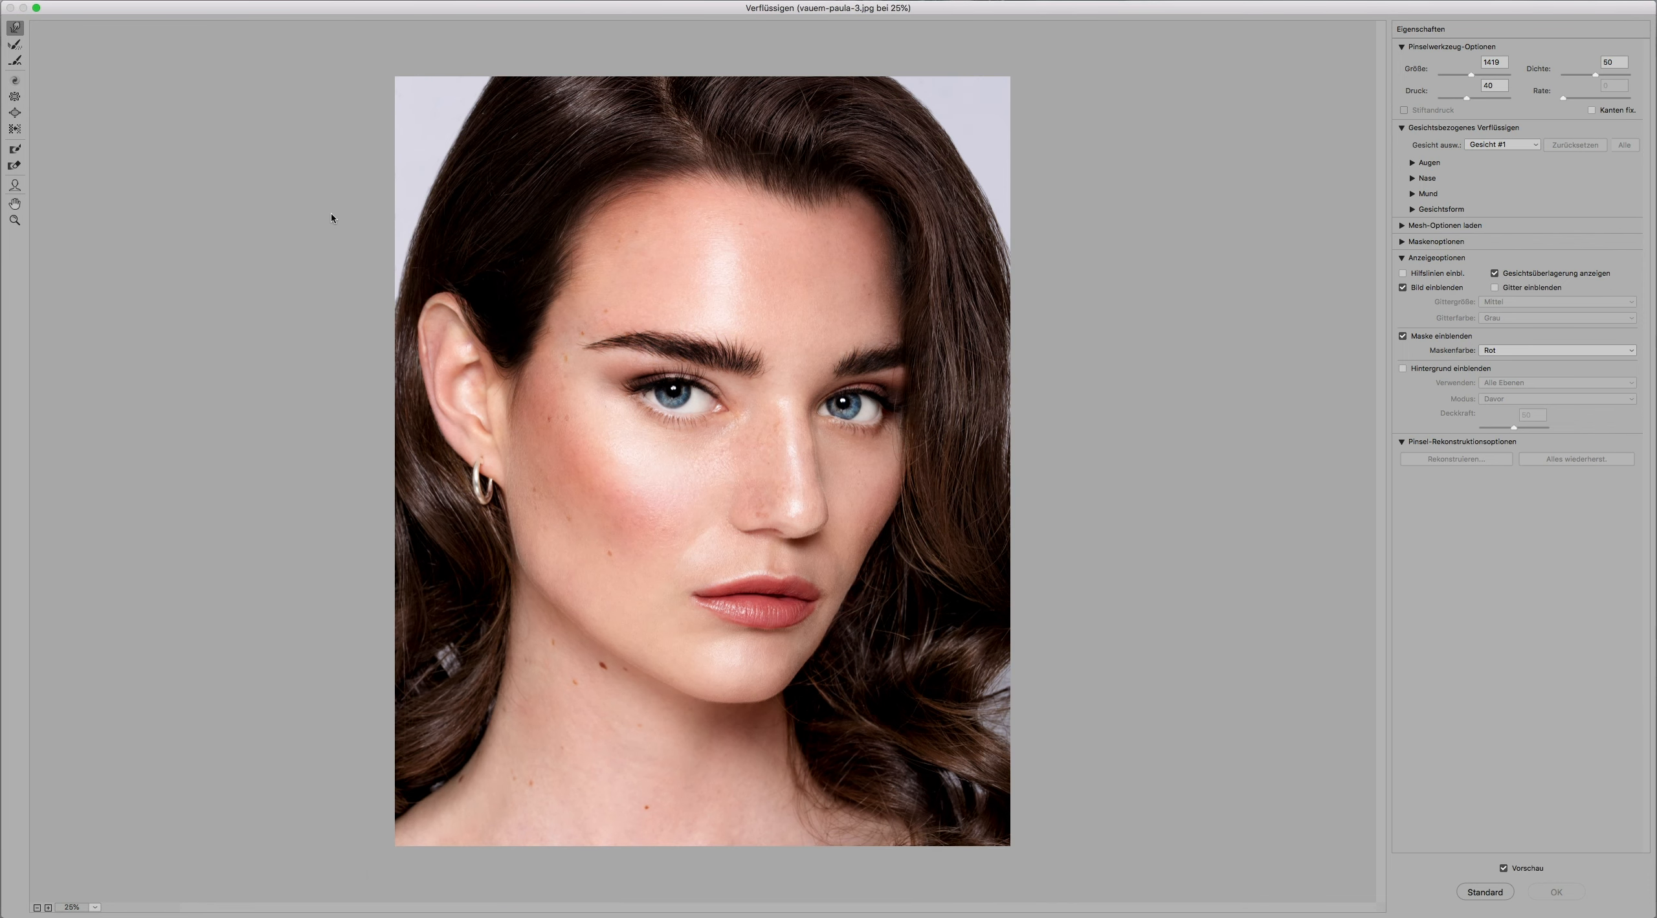
pyautogui.press('super+minus')
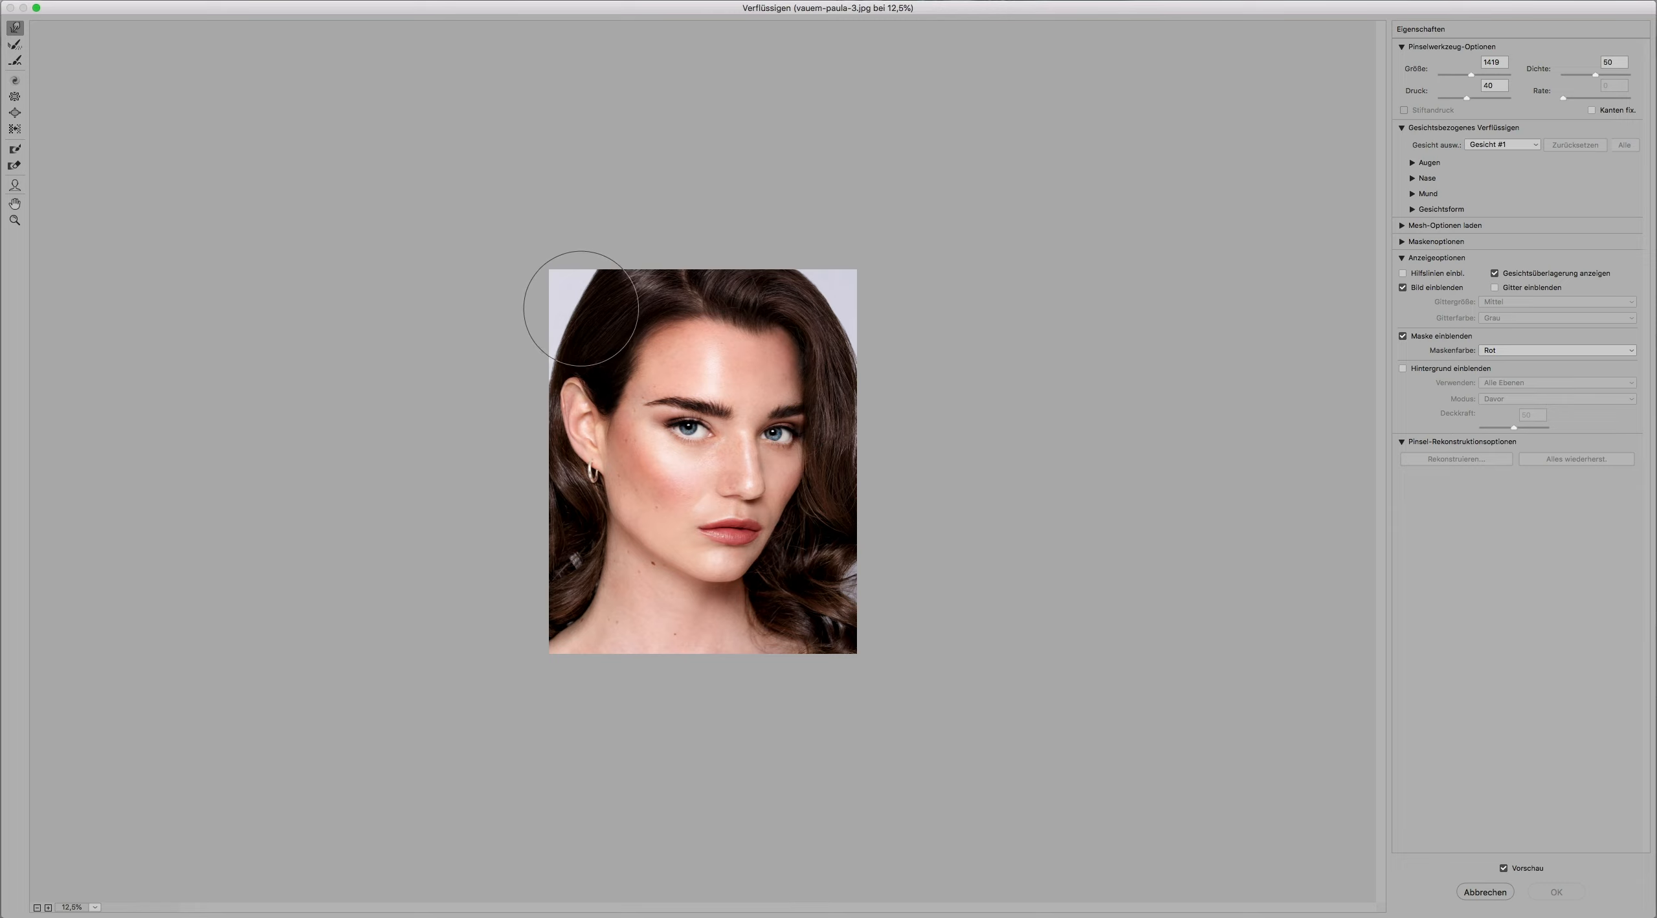
pyautogui.moveTo(570, 299); pyautogui.dragTo(549, 359)
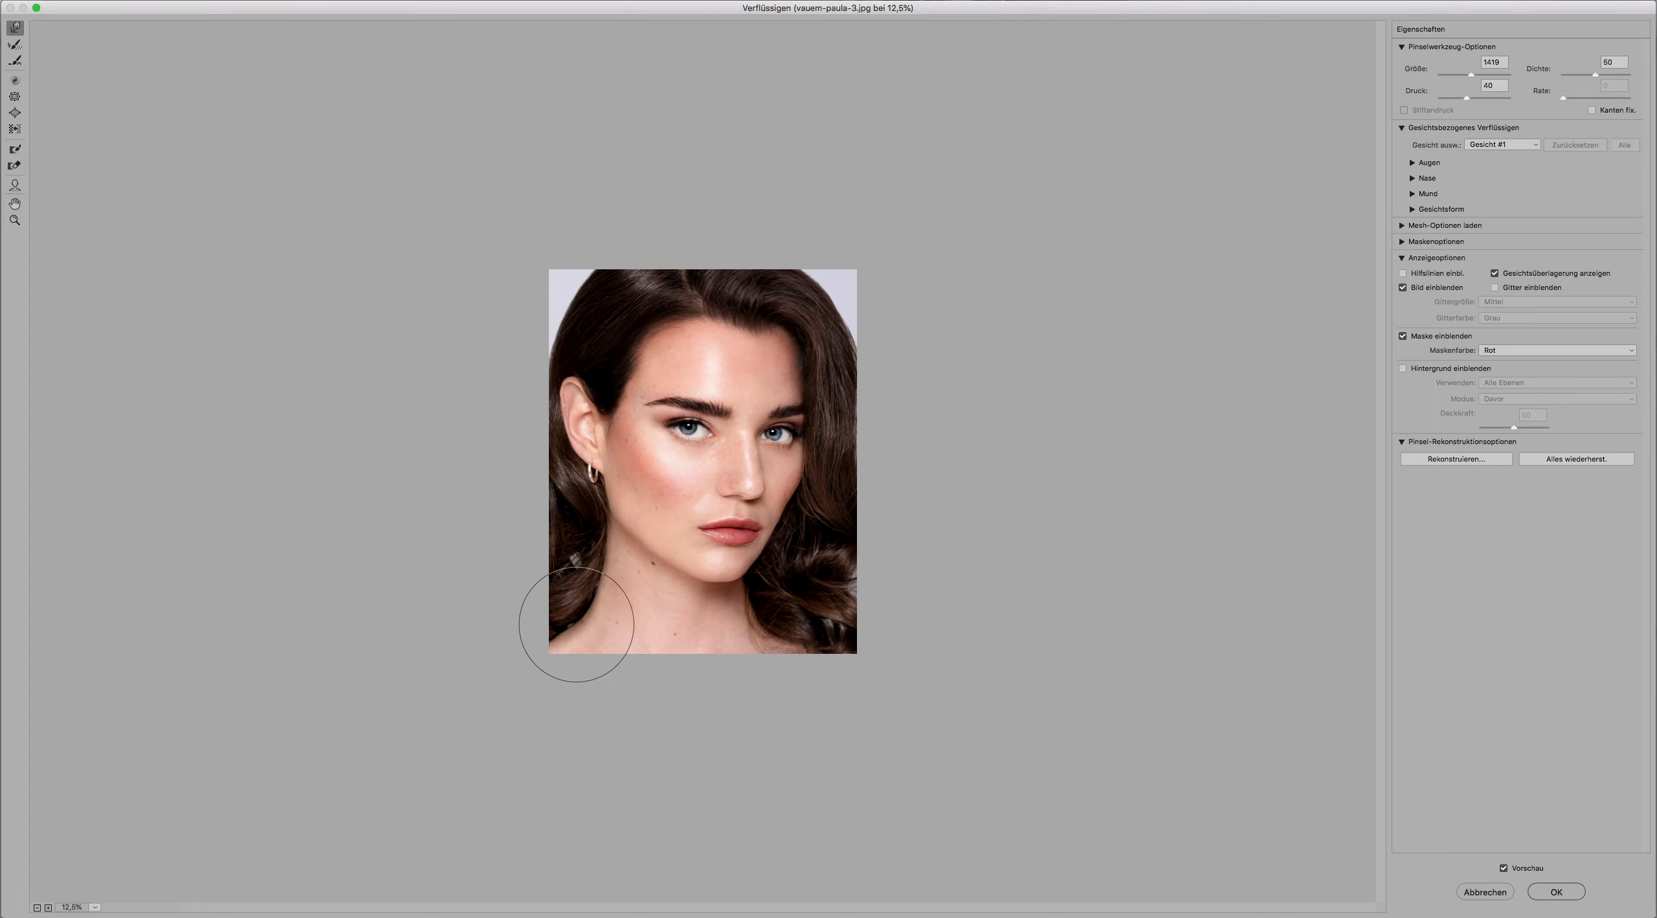
pyautogui.moveTo(590, 571)
pyautogui.mouseDown()
pyautogui.moveTo(581, 611)
pyautogui.moveTo(565, 614)
pyautogui.moveTo(592, 598)
pyautogui.moveTo(549, 605)
pyautogui.moveTo(550, 659)
pyautogui.mouseUp()
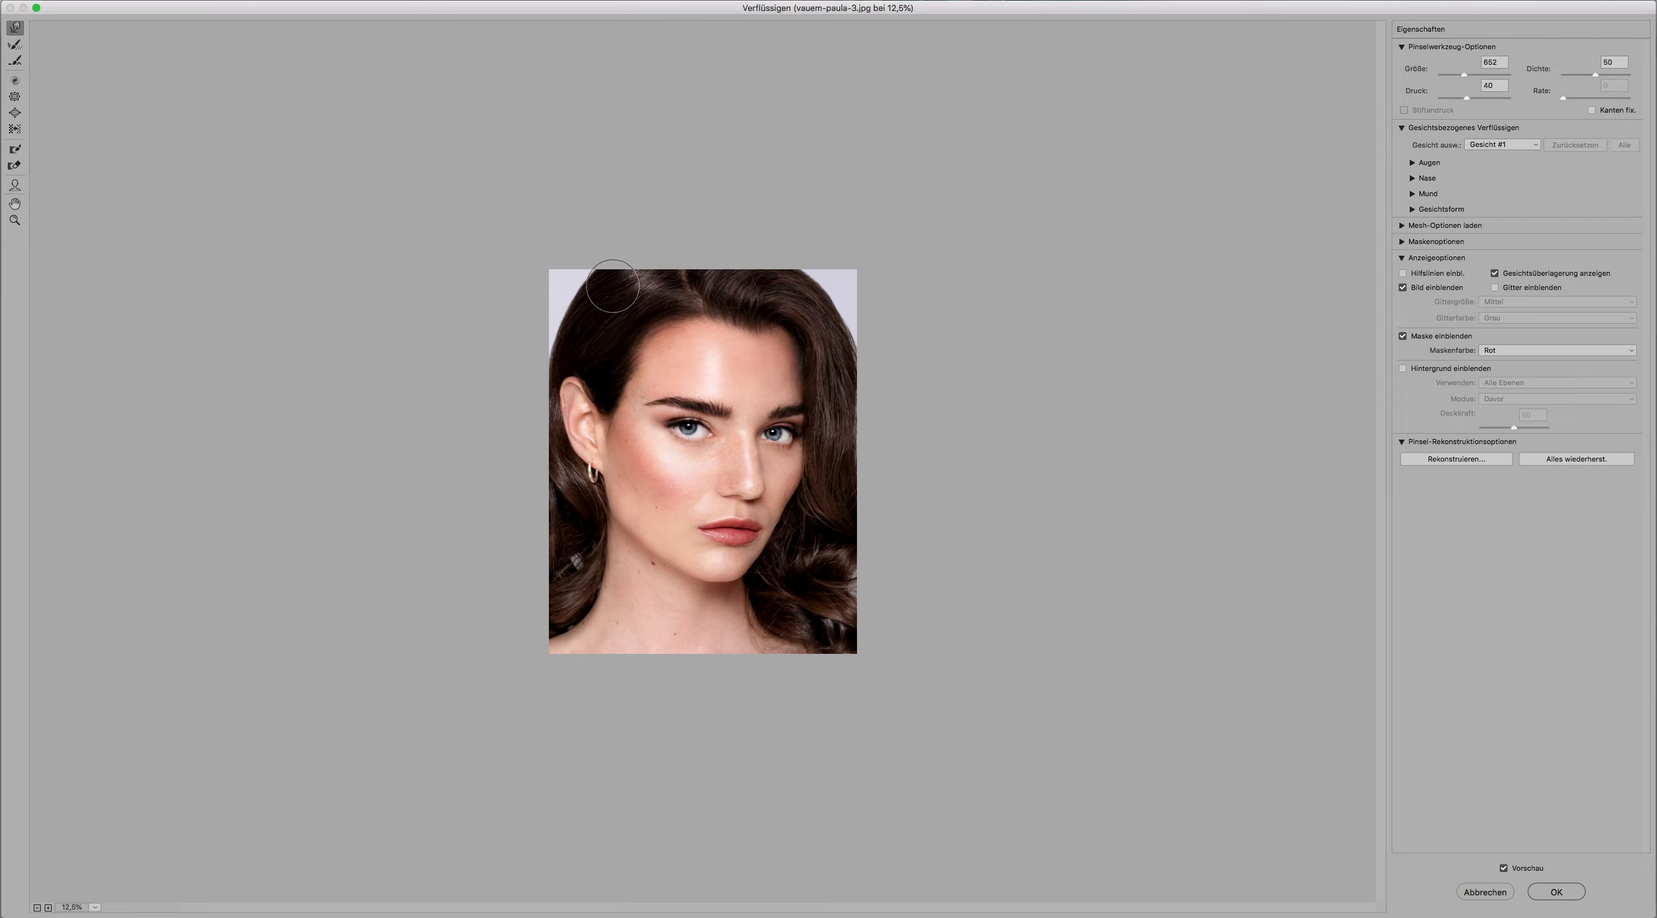
pyautogui.moveTo(619, 287); pyautogui.dragTo(637, 287)
pyautogui.click(1557, 892)
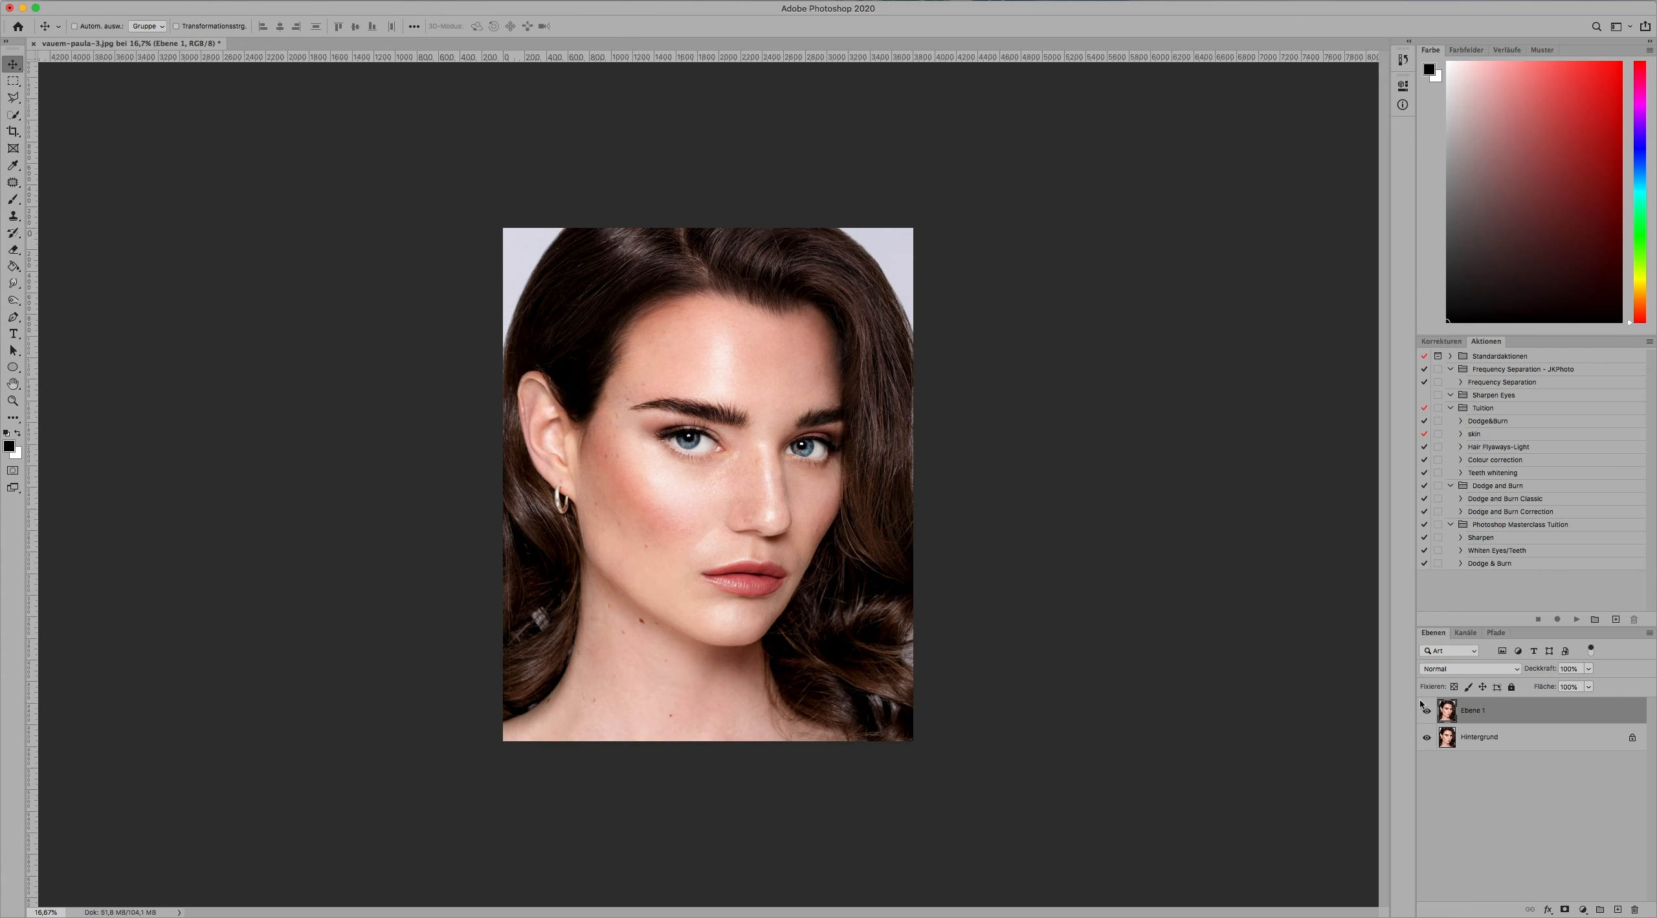
pyautogui.click(1426, 711)
pyautogui.click(1426, 711)
# Add a new empty layer and brush black over the light backdrop gaps showing through the lower-right curls.
pyautogui.press('super+plus')
pyautogui.press('super+plus')
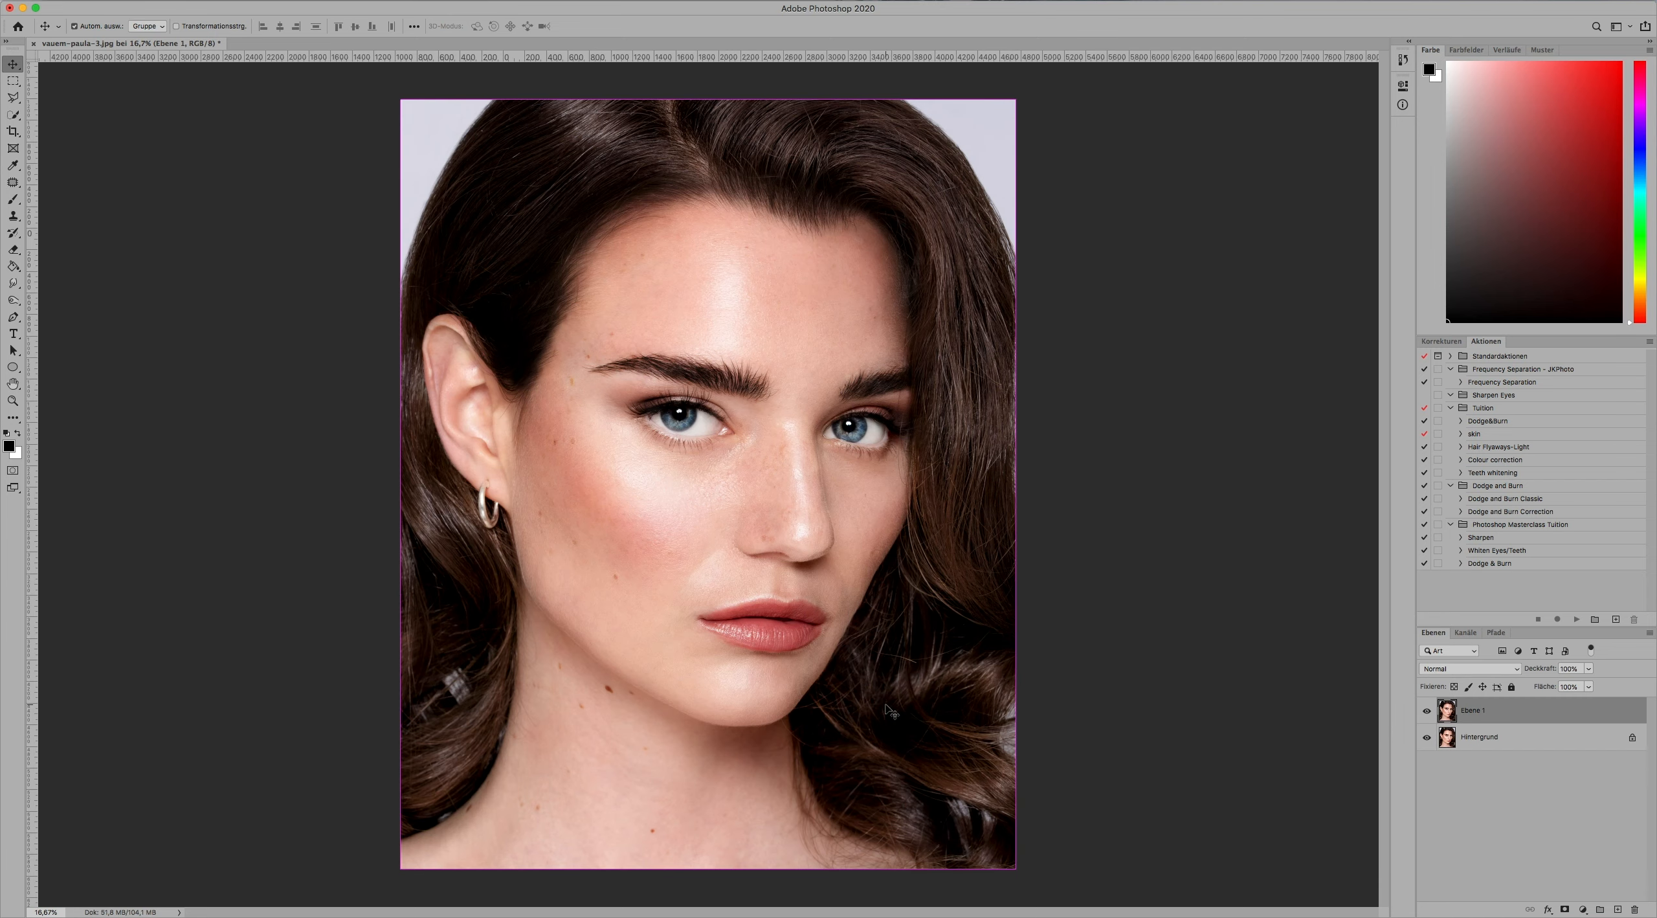
pyautogui.press('super+plus')
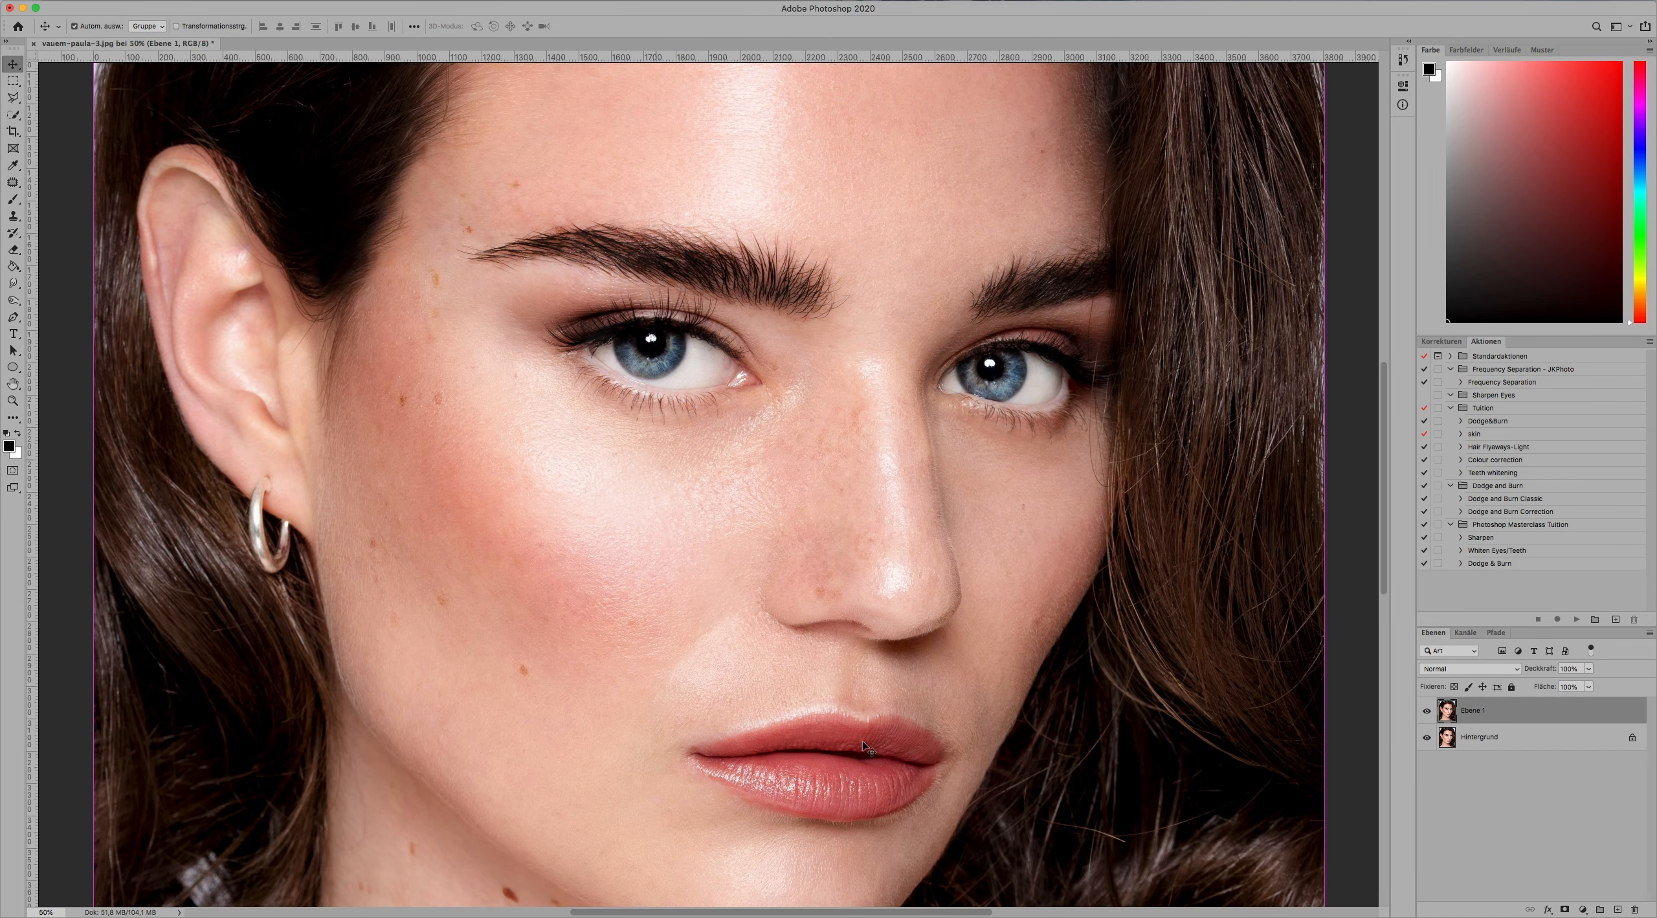
pyautogui.moveTo(714, 714); pyautogui.dragTo(531, 361)
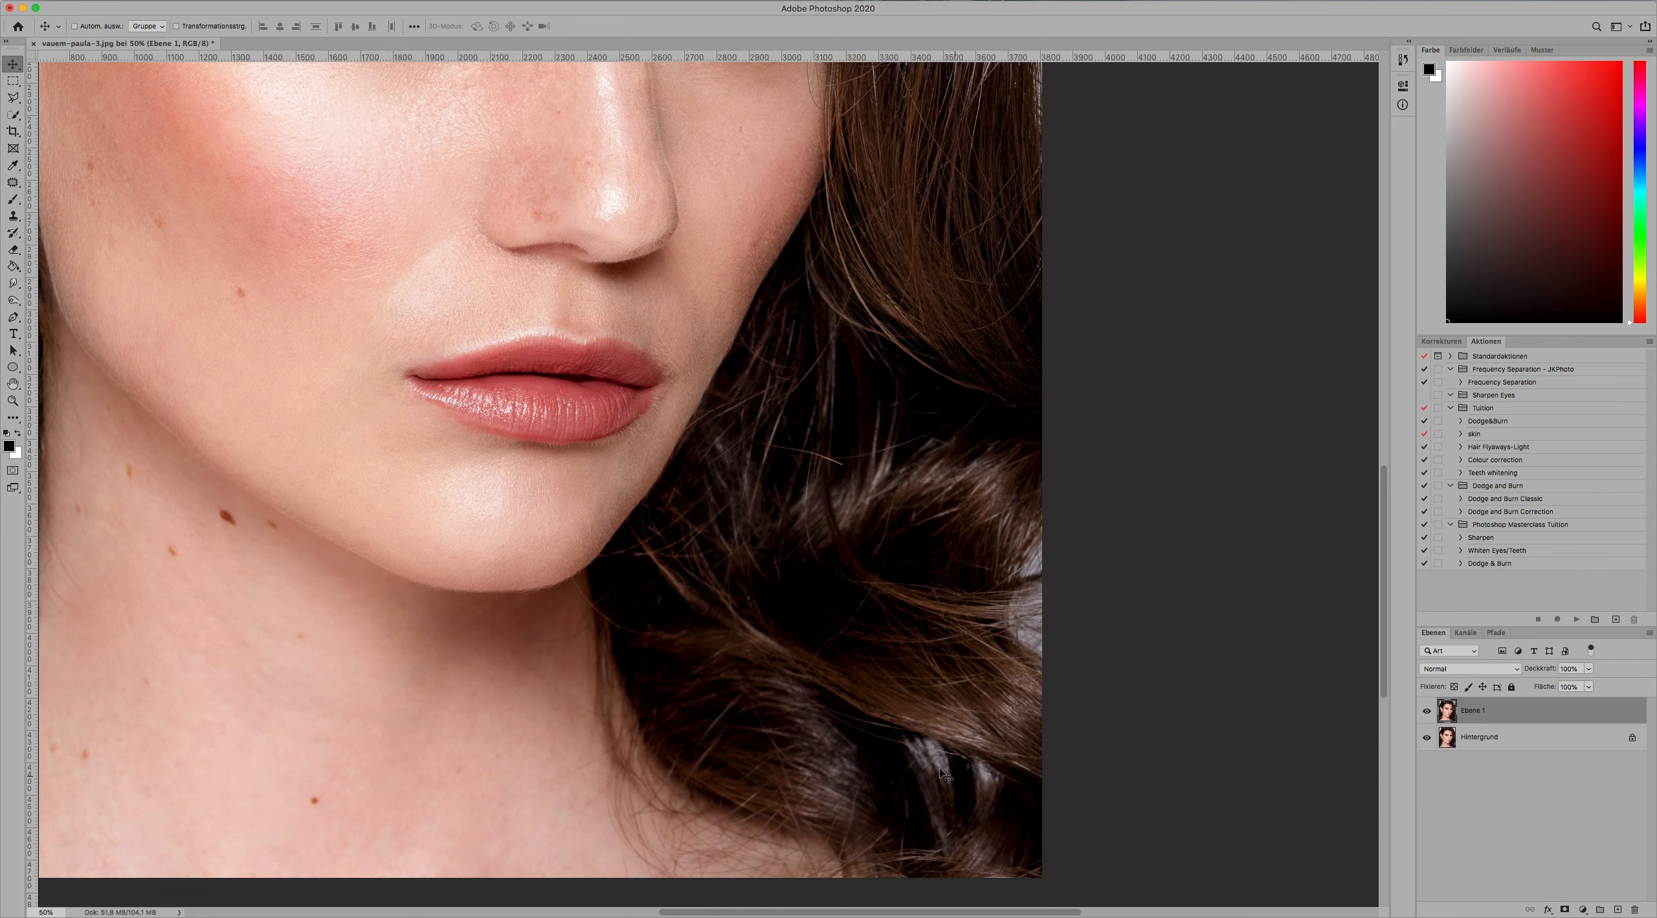
pyautogui.press('super+plus')
pyautogui.moveTo(940, 760); pyautogui.dragTo(785, 540)
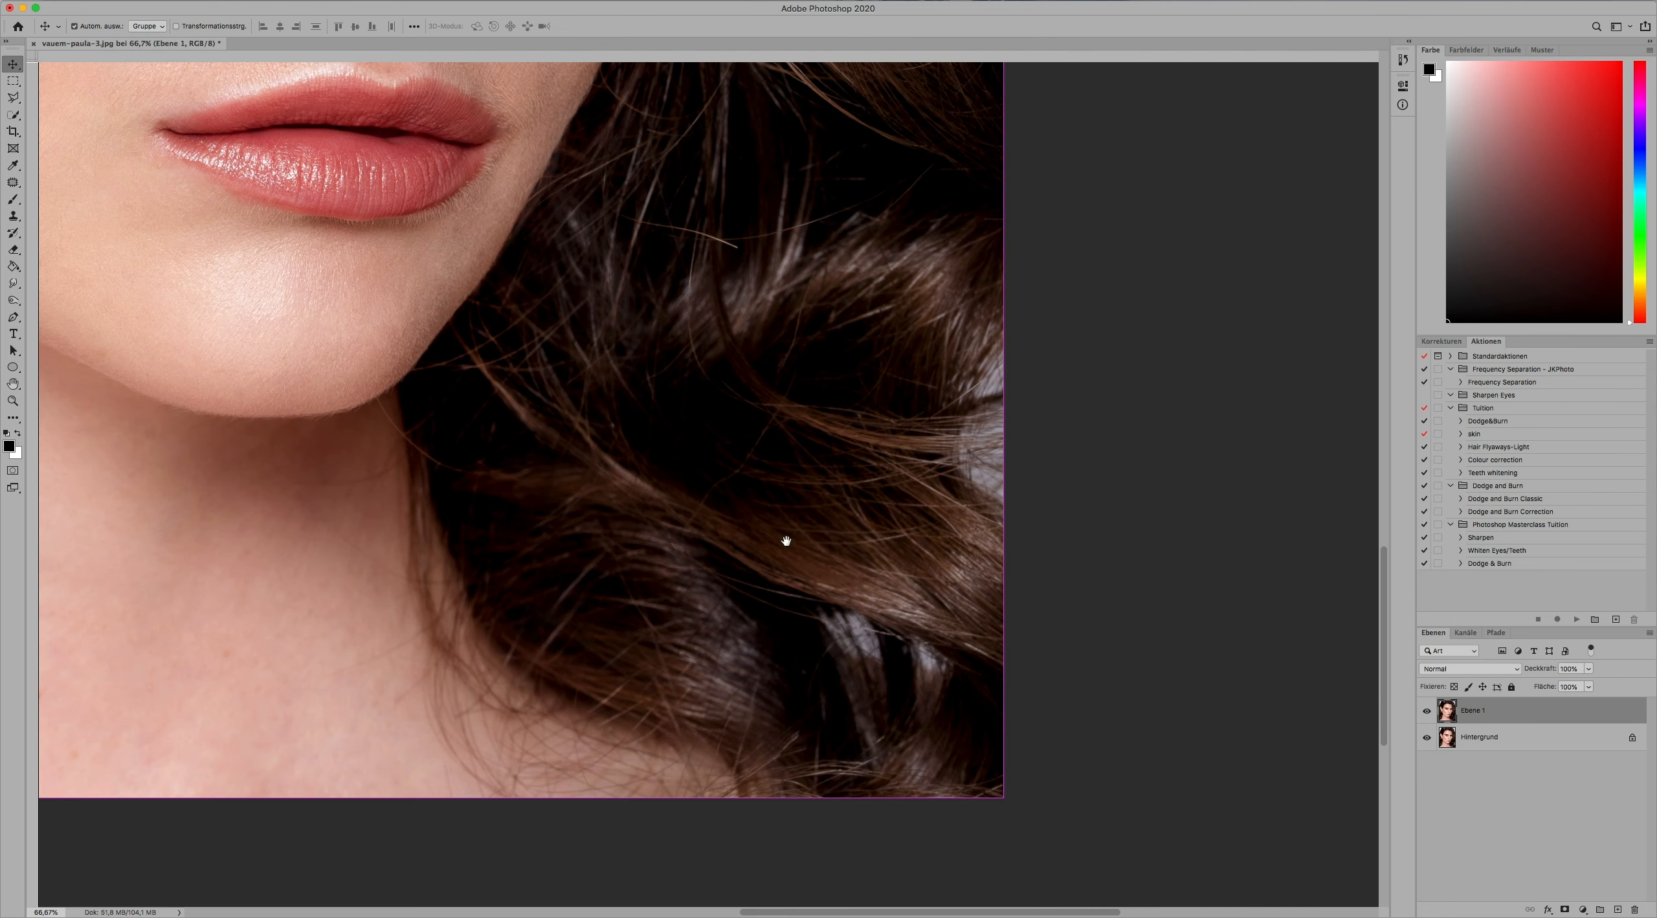
pyautogui.press('b')
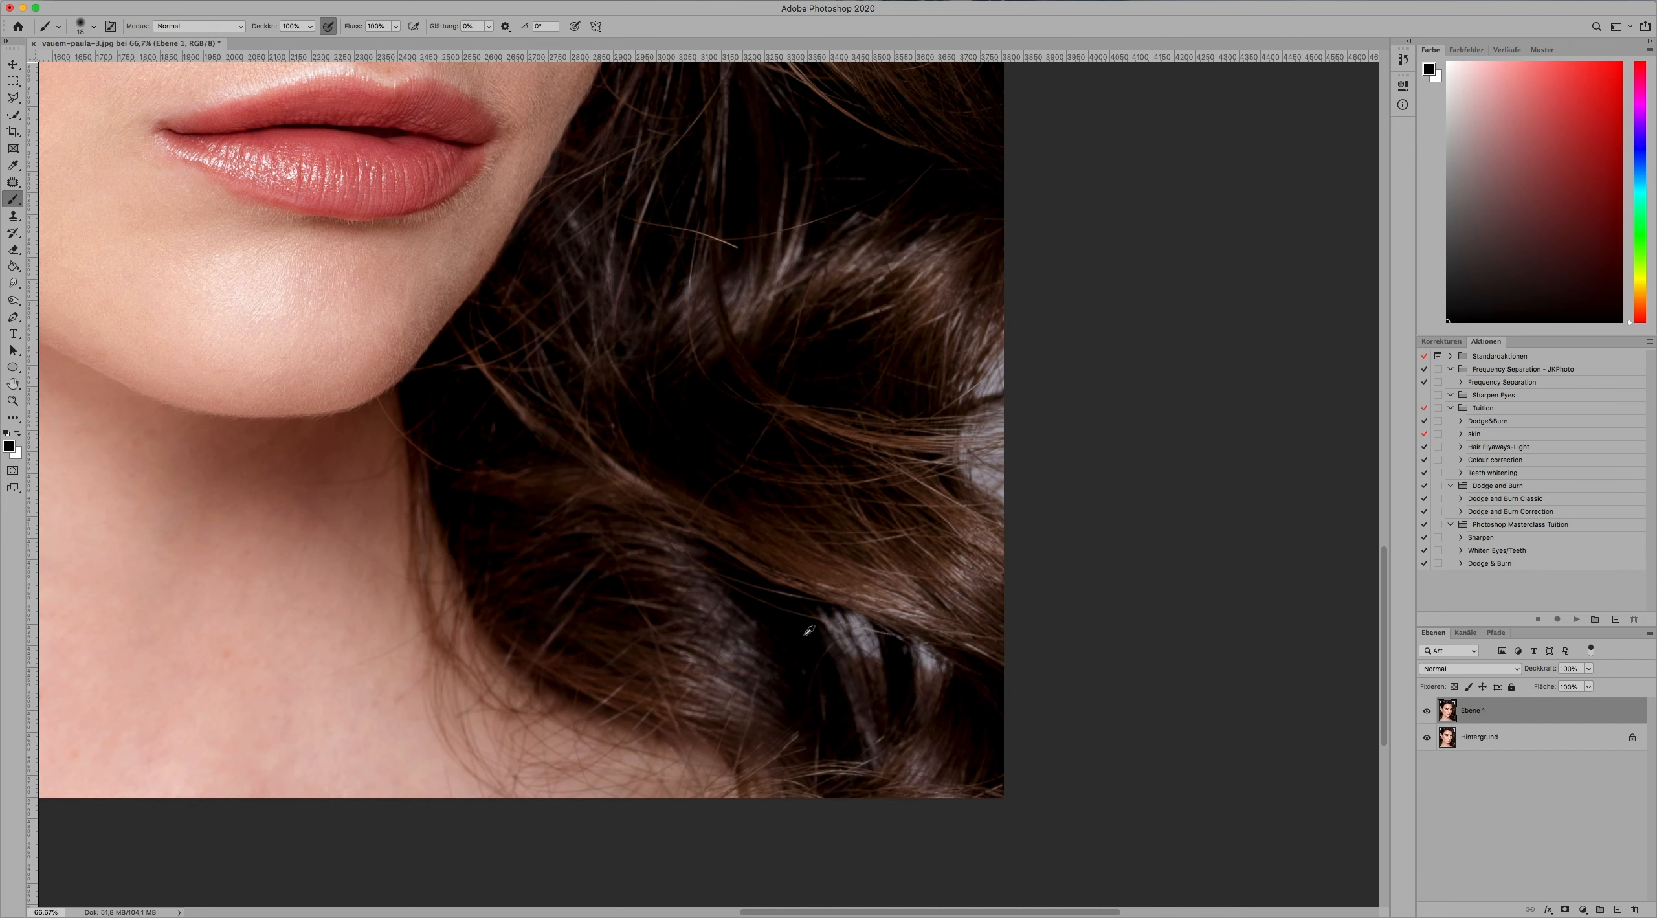
pyautogui.keyDown('ctrl'); pyautogui.keyDown('alt'); pyautogui.moveTo(808, 633); pyautogui.dragTo(841, 632); pyautogui.keyUp('alt'); pyautogui.keyUp('ctrl')
pyautogui.moveTo(950, 673)
pyautogui.mouseDown()
pyautogui.moveTo(914, 646)
pyautogui.moveTo(933, 663)
pyautogui.moveTo(907, 670)
pyautogui.moveTo(939, 698)
pyautogui.mouseUp()
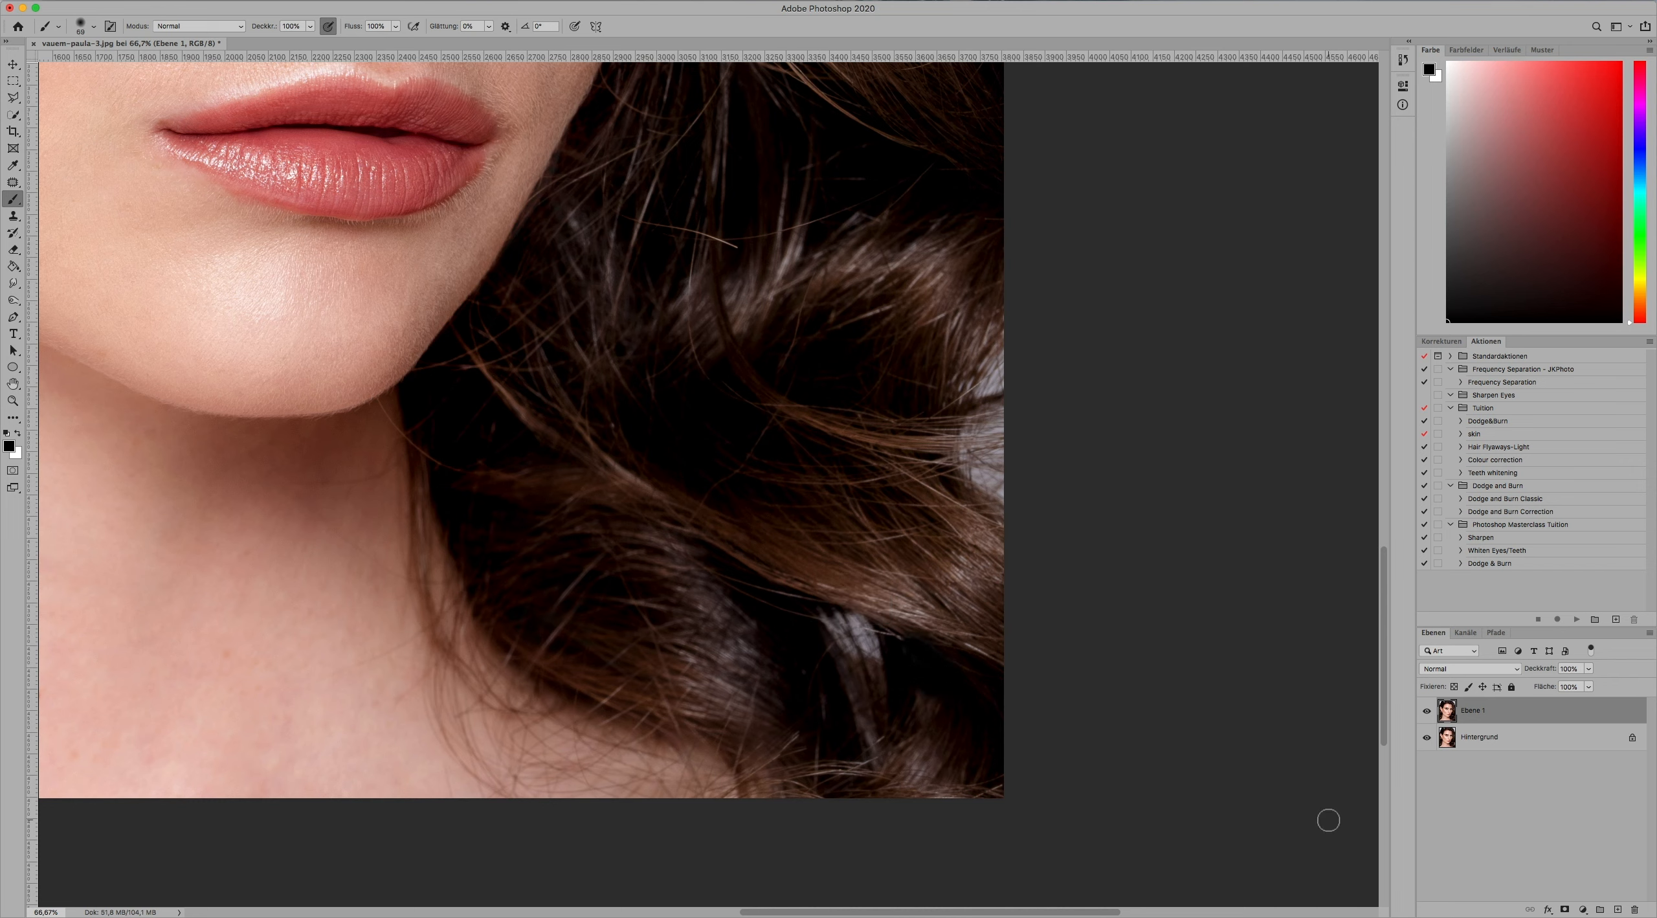
pyautogui.press('super+z')
pyautogui.click(1616, 910)
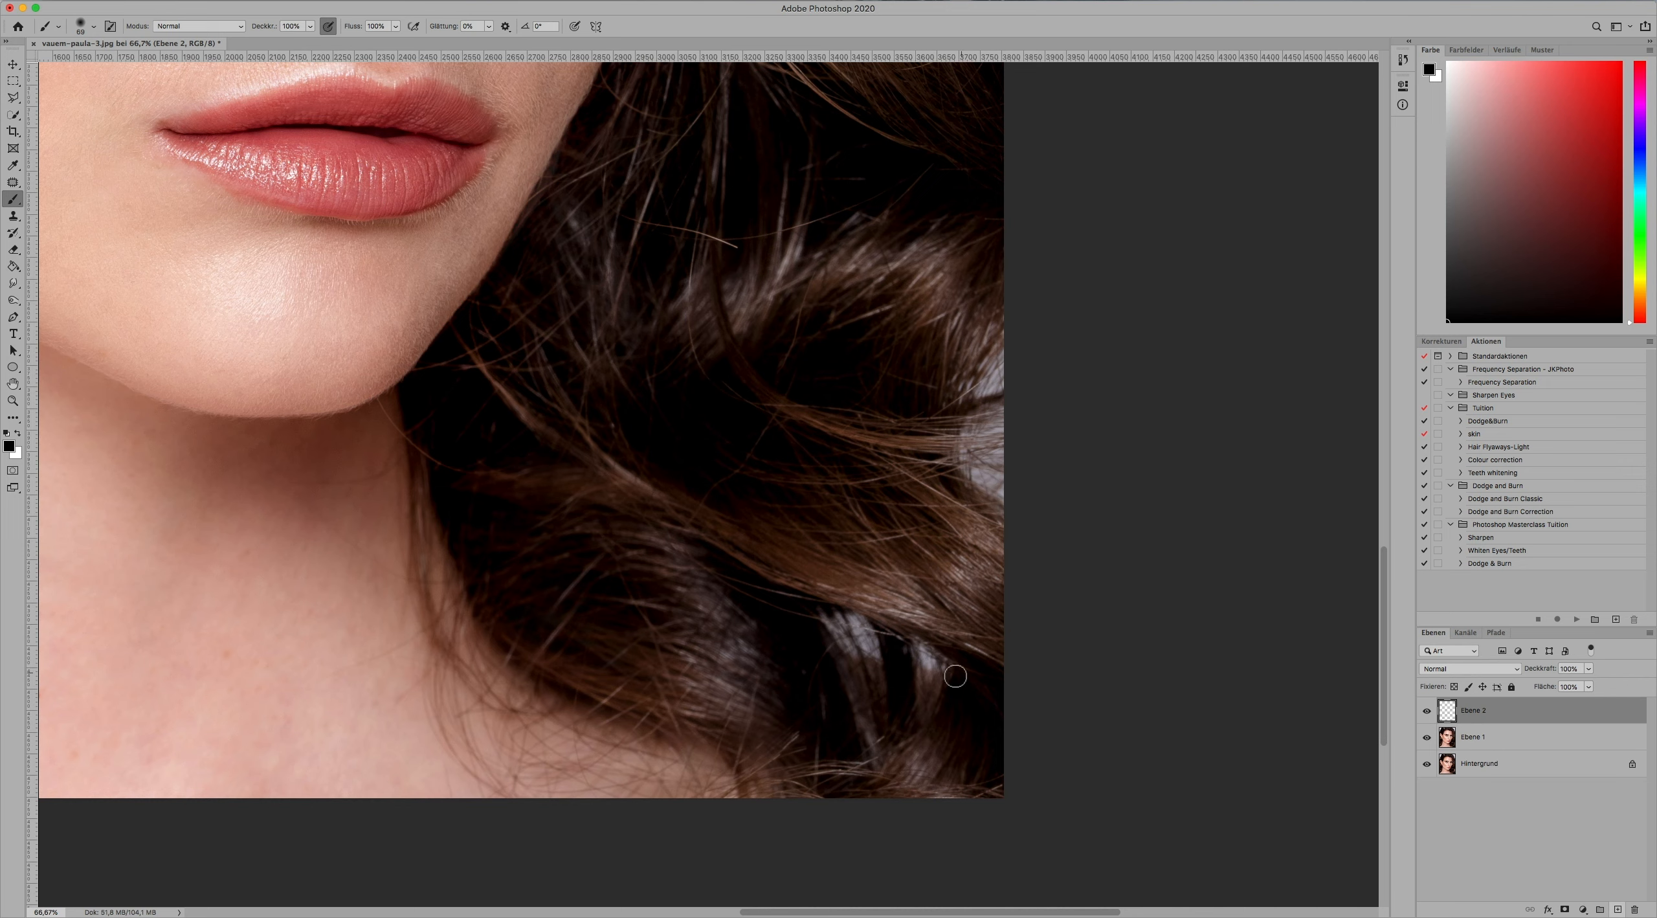
pyautogui.moveTo(954, 673)
pyautogui.mouseDown()
pyautogui.moveTo(903, 643)
pyautogui.moveTo(929, 702)
pyautogui.moveTo(868, 734)
pyautogui.moveTo(841, 656)
pyautogui.moveTo(865, 750)
pyautogui.moveTo(873, 639)
pyautogui.moveTo(802, 606)
pyautogui.moveTo(881, 639)
pyautogui.moveTo(818, 618)
pyautogui.moveTo(864, 635)
pyautogui.moveTo(844, 623)
pyautogui.moveTo(817, 642)
pyautogui.moveTo(883, 690)
pyautogui.moveTo(869, 761)
pyautogui.moveTo(892, 694)
pyautogui.mouseUp()
pyautogui.press('super+z')
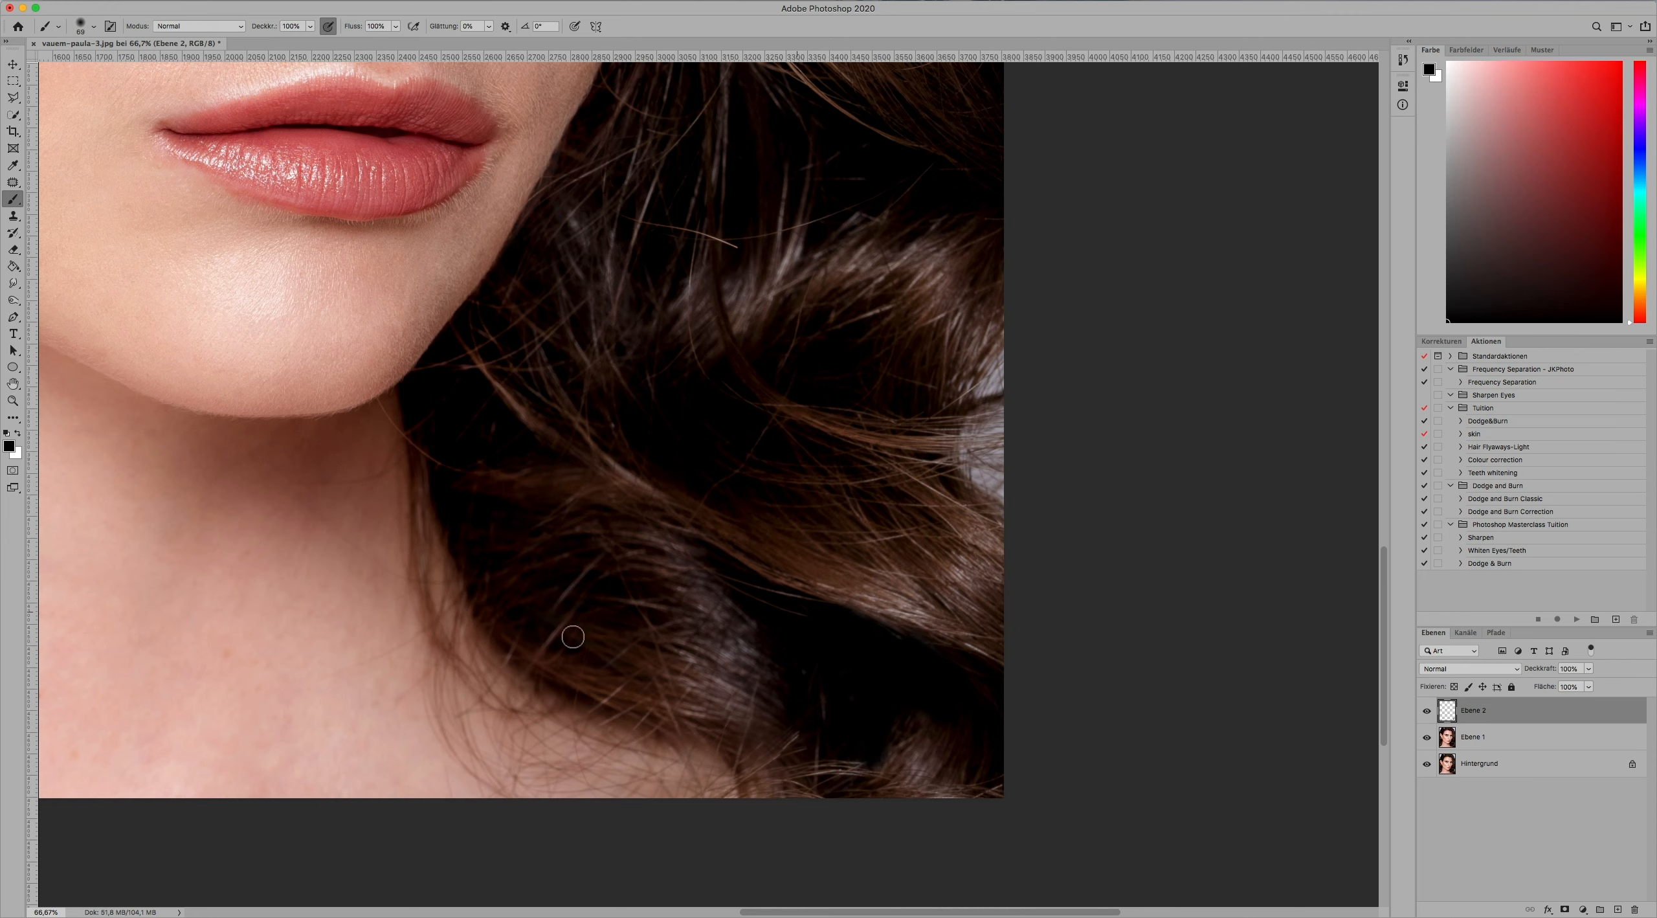
# Paint out the light gaps along the lower-left hair edge beside the neck, using a smaller brush and dark tones sampled from the hair.
pyautogui.moveTo(408, 636)
pyautogui.mouseDown()
pyautogui.moveTo(1069, 595)
pyautogui.moveTo(1277, 658)
pyautogui.mouseUp()
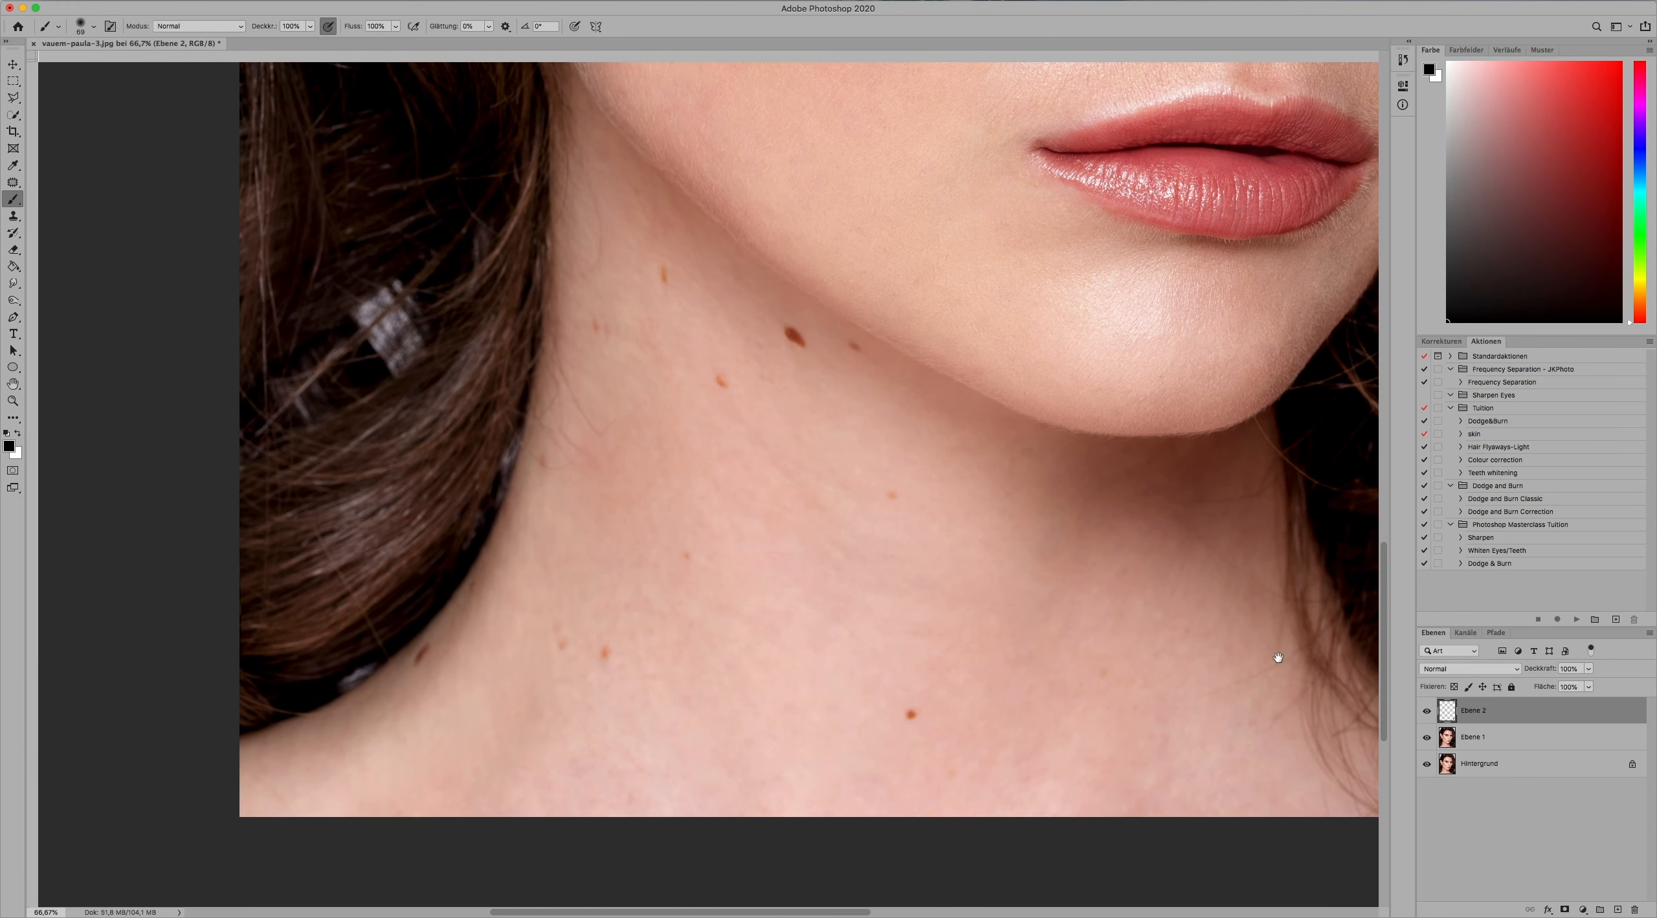
pyautogui.moveTo(424, 623); pyautogui.dragTo(658, 702)
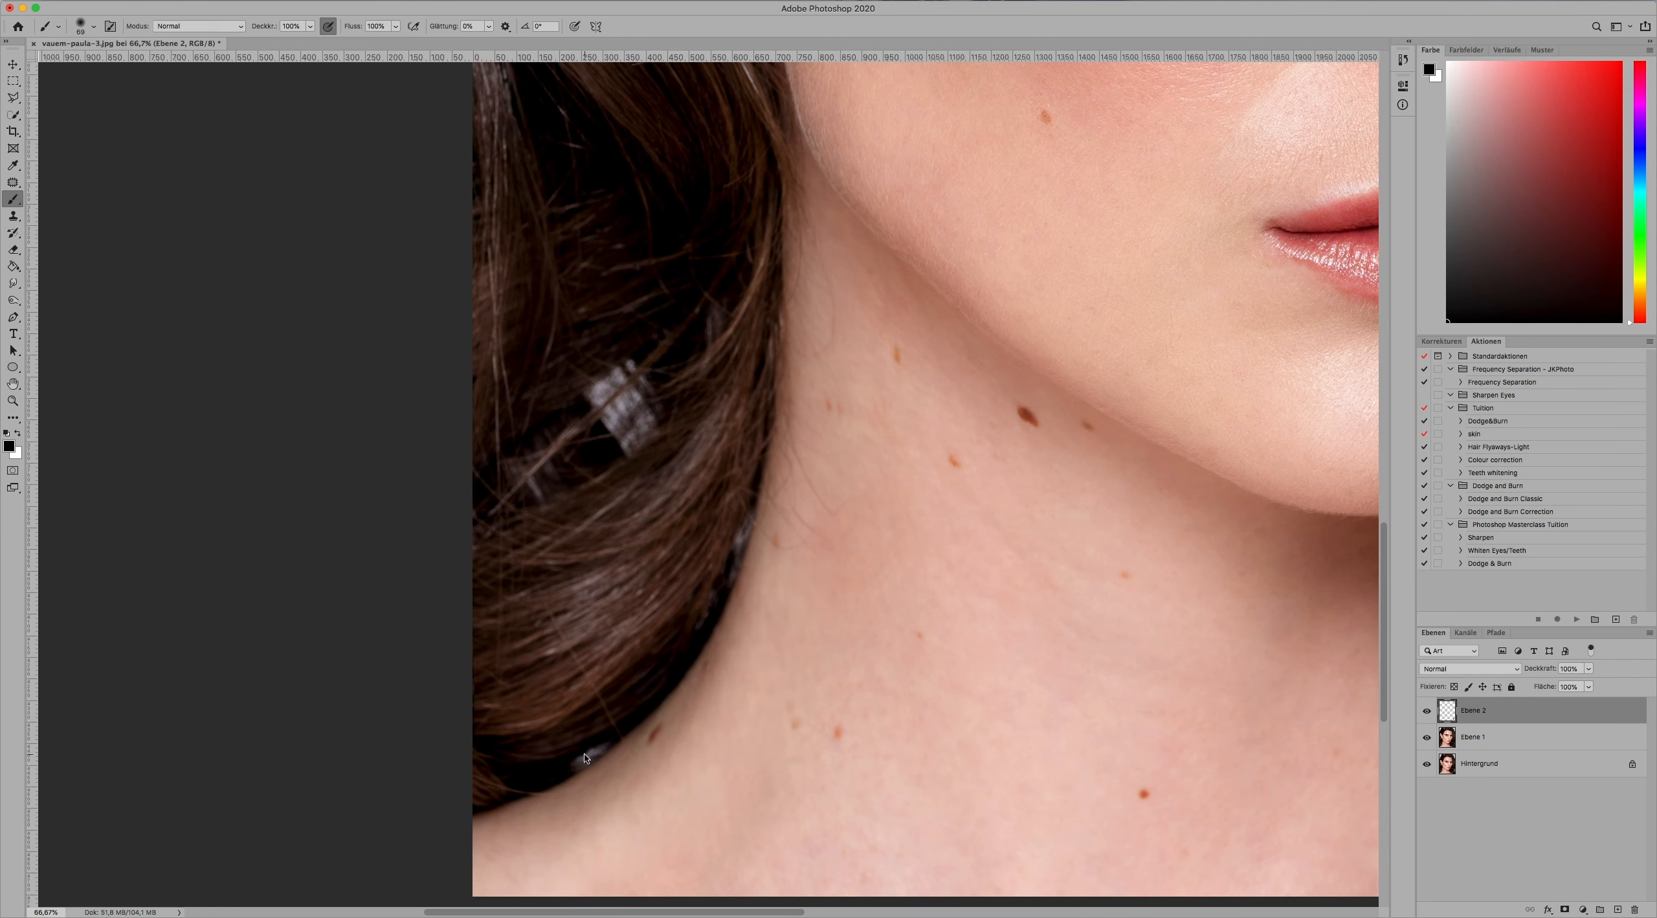
pyautogui.moveTo(584, 754)
pyautogui.keyDown('ctrl'); pyautogui.keyDown('alt'); pyautogui.mouseDown()
pyautogui.moveTo(547, 763)
pyautogui.moveTo(571, 768)
pyautogui.mouseUp(); pyautogui.keyUp('alt'); pyautogui.keyUp('ctrl')
pyautogui.keyDown('alt'); pyautogui.click(545, 766); pyautogui.keyUp('alt')
pyautogui.keyDown('alt'); pyautogui.click(730, 562); pyautogui.keyUp('alt')
pyautogui.scroll(3, 600, 498)
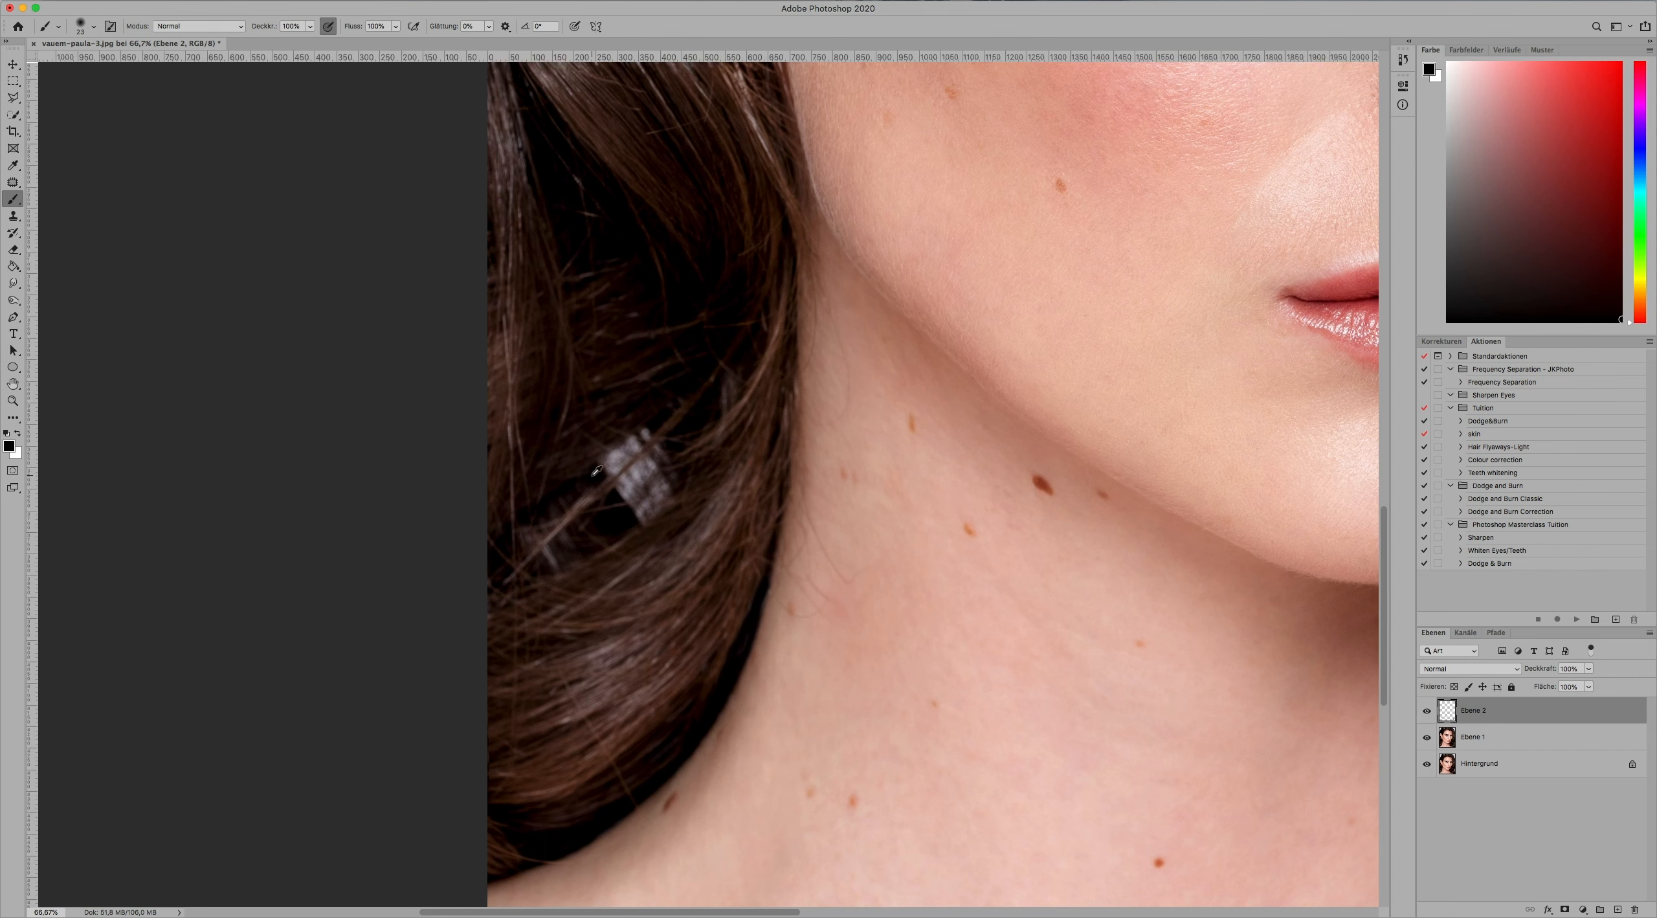
# Paint over the remaining light gap in the lower-left curls with a dark tone sampled from the neighbouring hair.
pyautogui.moveTo(603, 466)
pyautogui.mouseDown()
pyautogui.moveTo(649, 431)
pyautogui.moveTo(603, 478)
pyautogui.mouseUp()
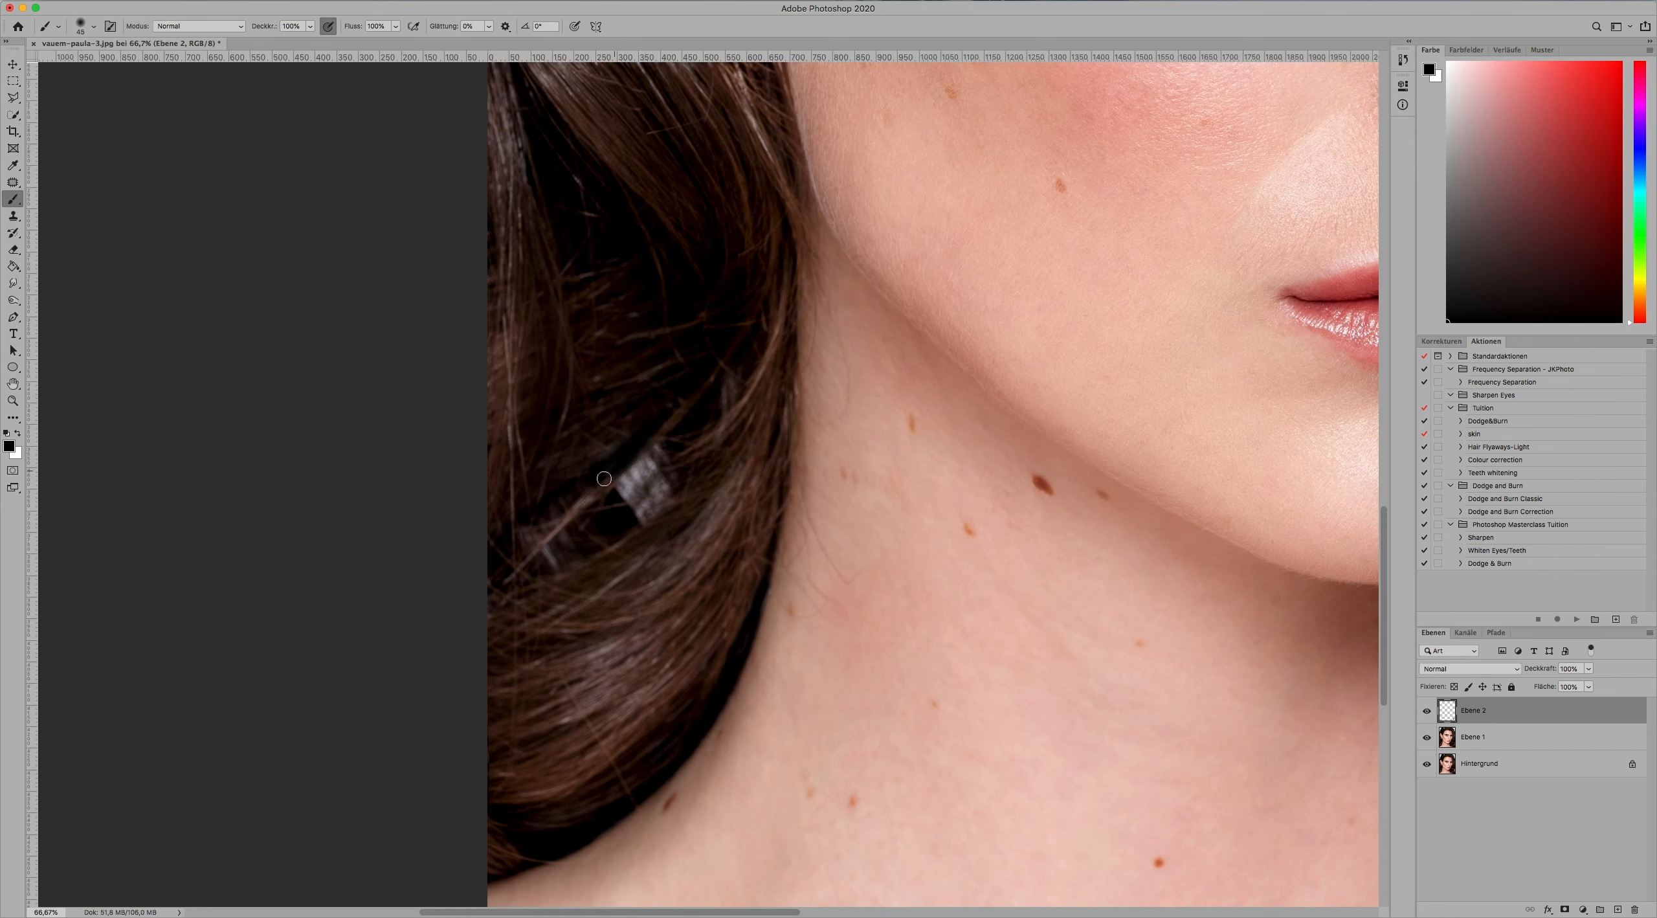
pyautogui.keyDown('alt'); pyautogui.click(682, 424); pyautogui.keyUp('alt')
pyautogui.moveTo(619, 489)
pyautogui.mouseDown()
pyautogui.moveTo(657, 448)
pyautogui.moveTo(615, 497)
pyautogui.moveTo(666, 459)
pyautogui.moveTo(623, 507)
pyautogui.moveTo(675, 480)
pyautogui.moveTo(633, 519)
pyautogui.mouseUp()
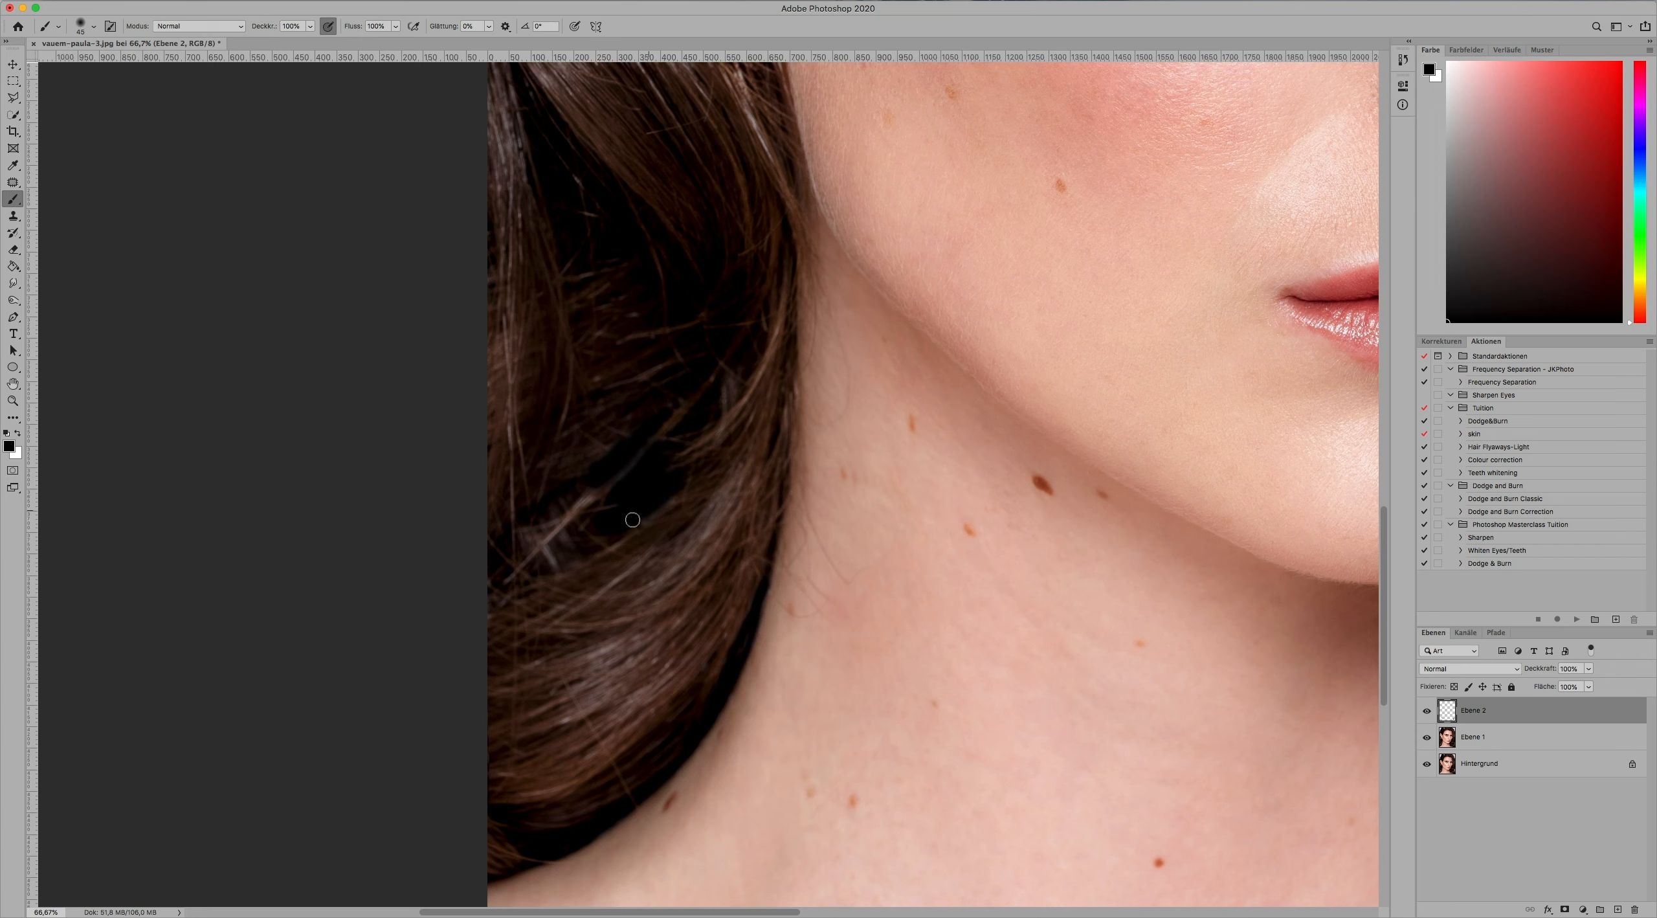
pyautogui.press('super+0')
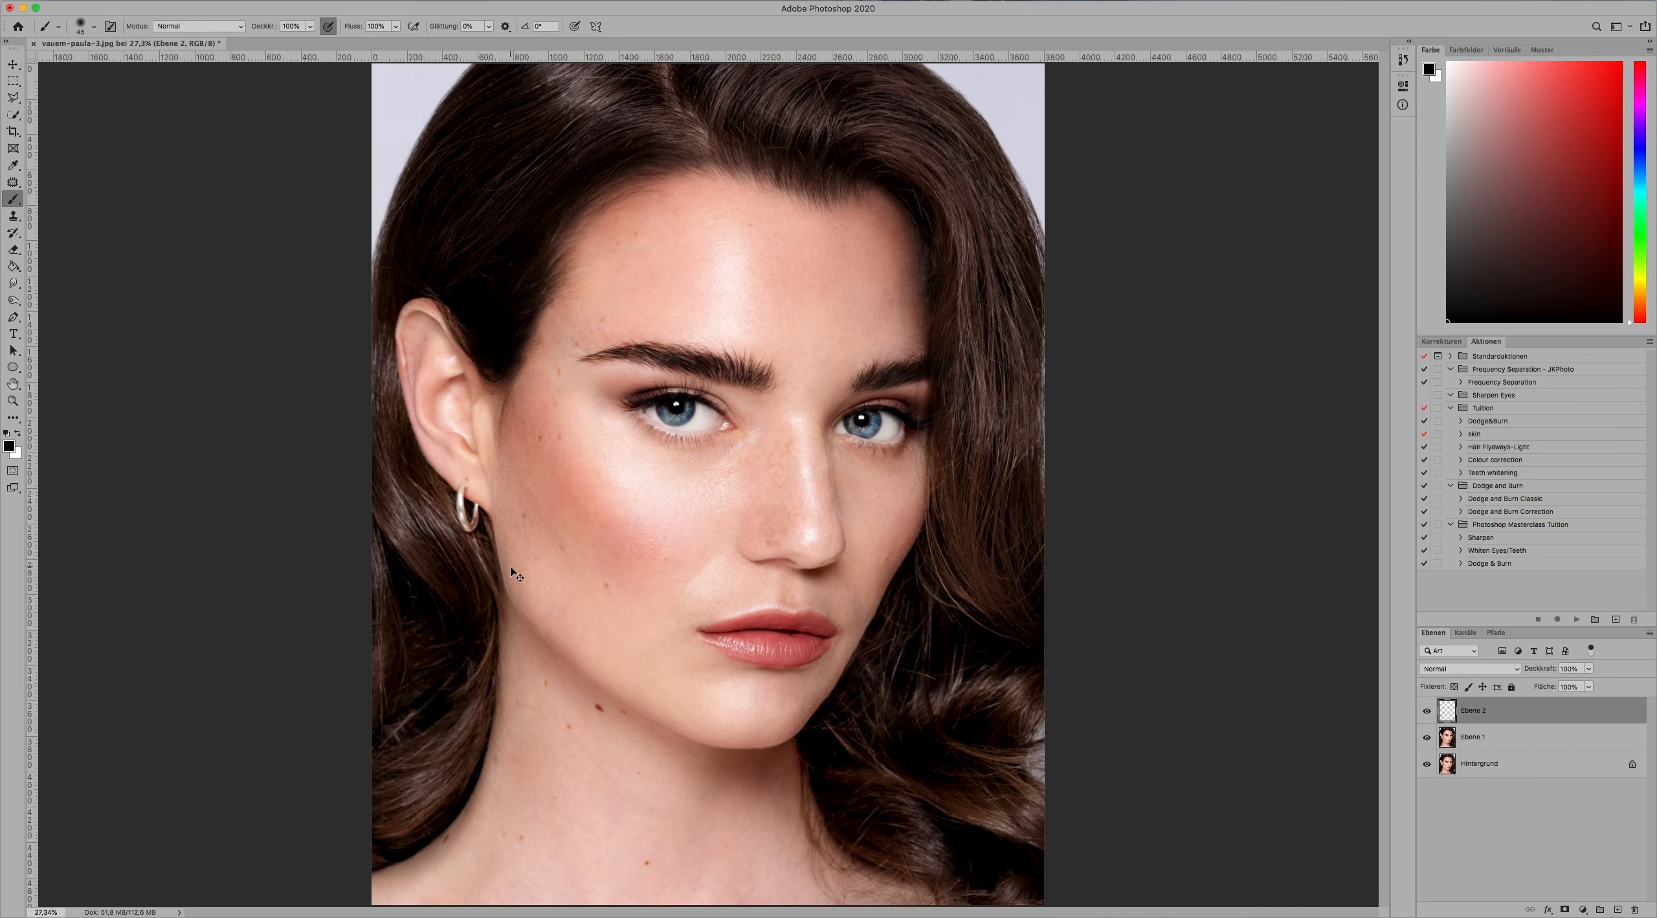
# Lower the brush opacity to 73% and sample a dark hair tone beside the filled gap in the left curls.
pyautogui.press('super+plus')
pyautogui.press('super+plus')
pyautogui.press('super+plus')
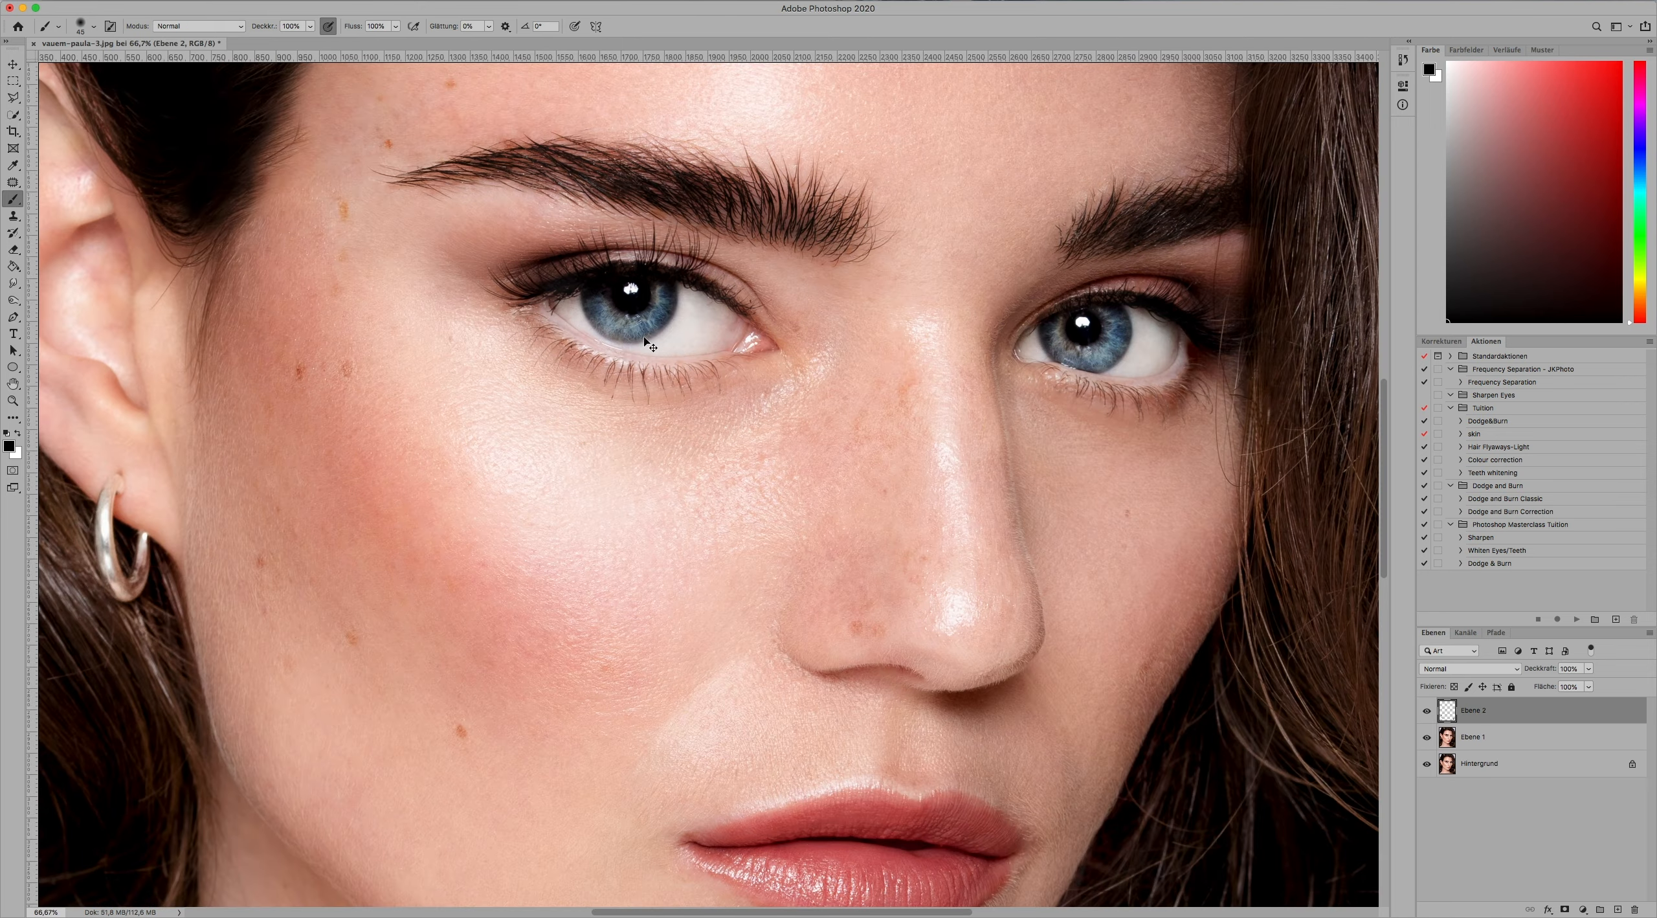
pyautogui.scroll(-10, 647, 339)
pyautogui.hscroll(-10, 648, 340)
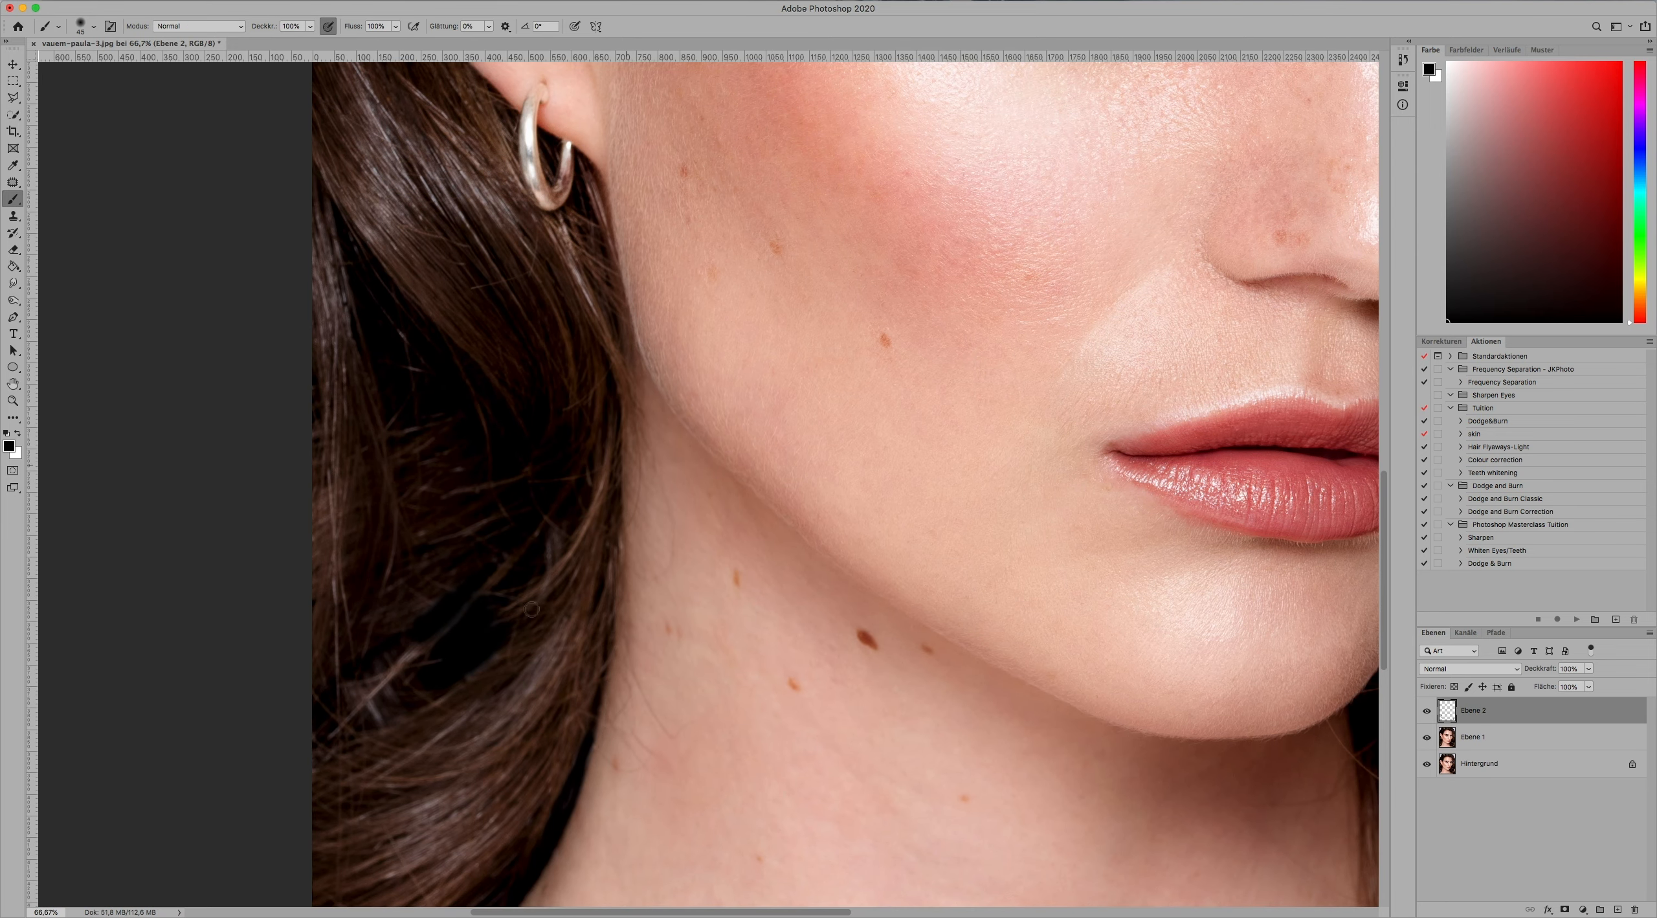
pyautogui.moveTo(470, 616); pyautogui.dragTo(512, 605)
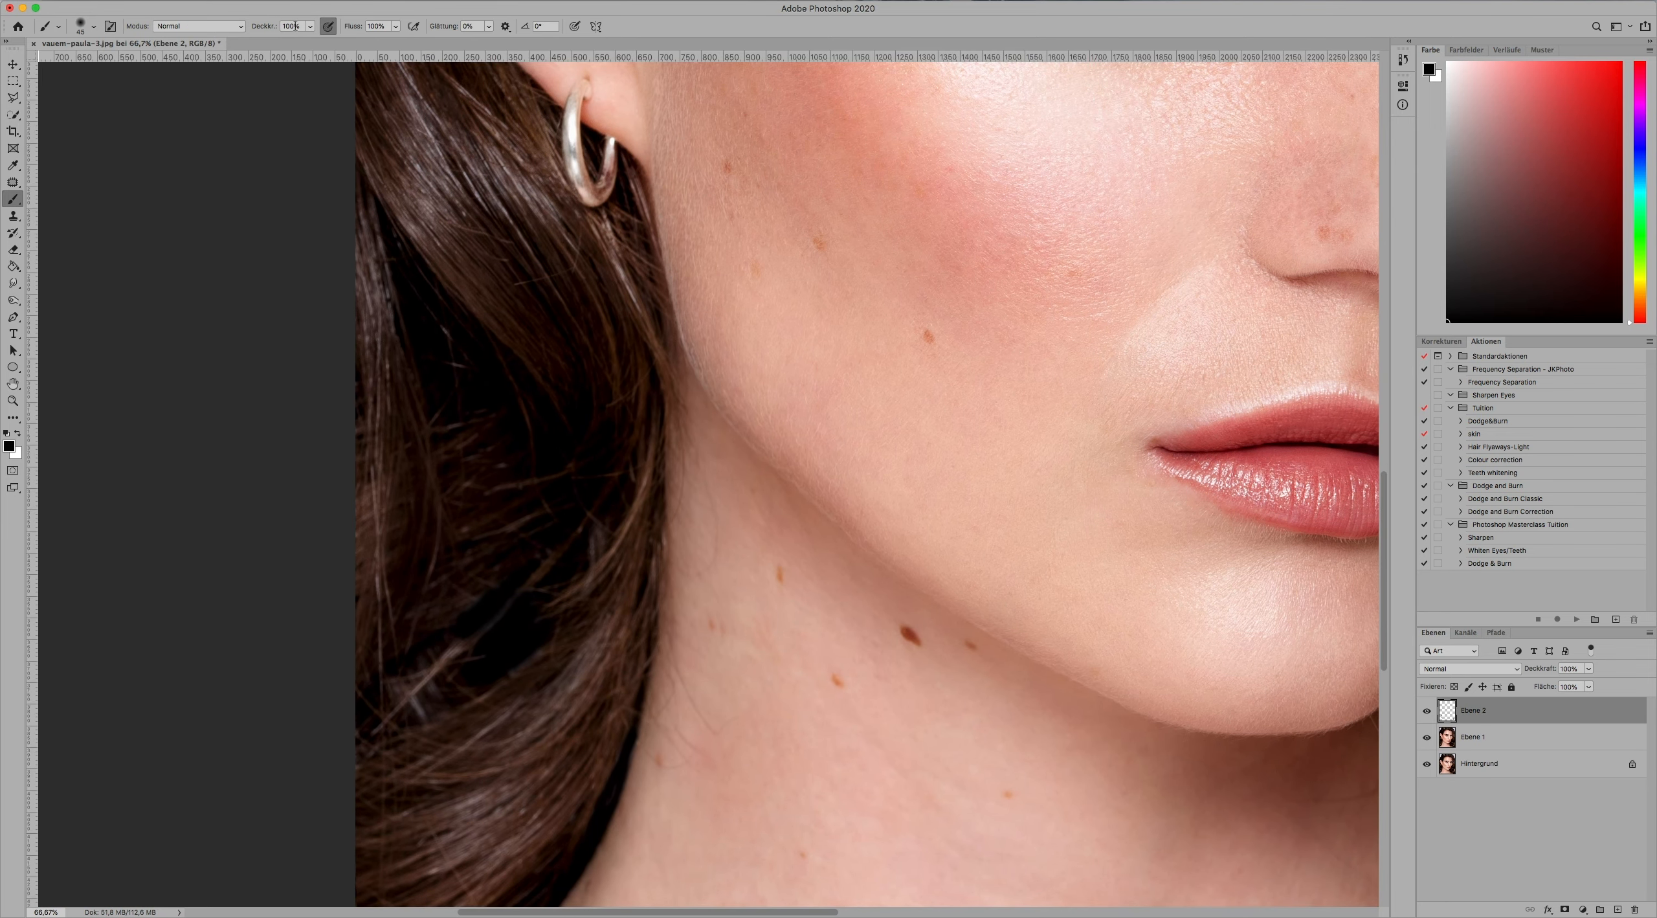
pyautogui.moveTo(258, 33); pyautogui.dragTo(245, 34)
pyautogui.keyDown('alt'); pyautogui.click(454, 628); pyautogui.keyUp('alt')
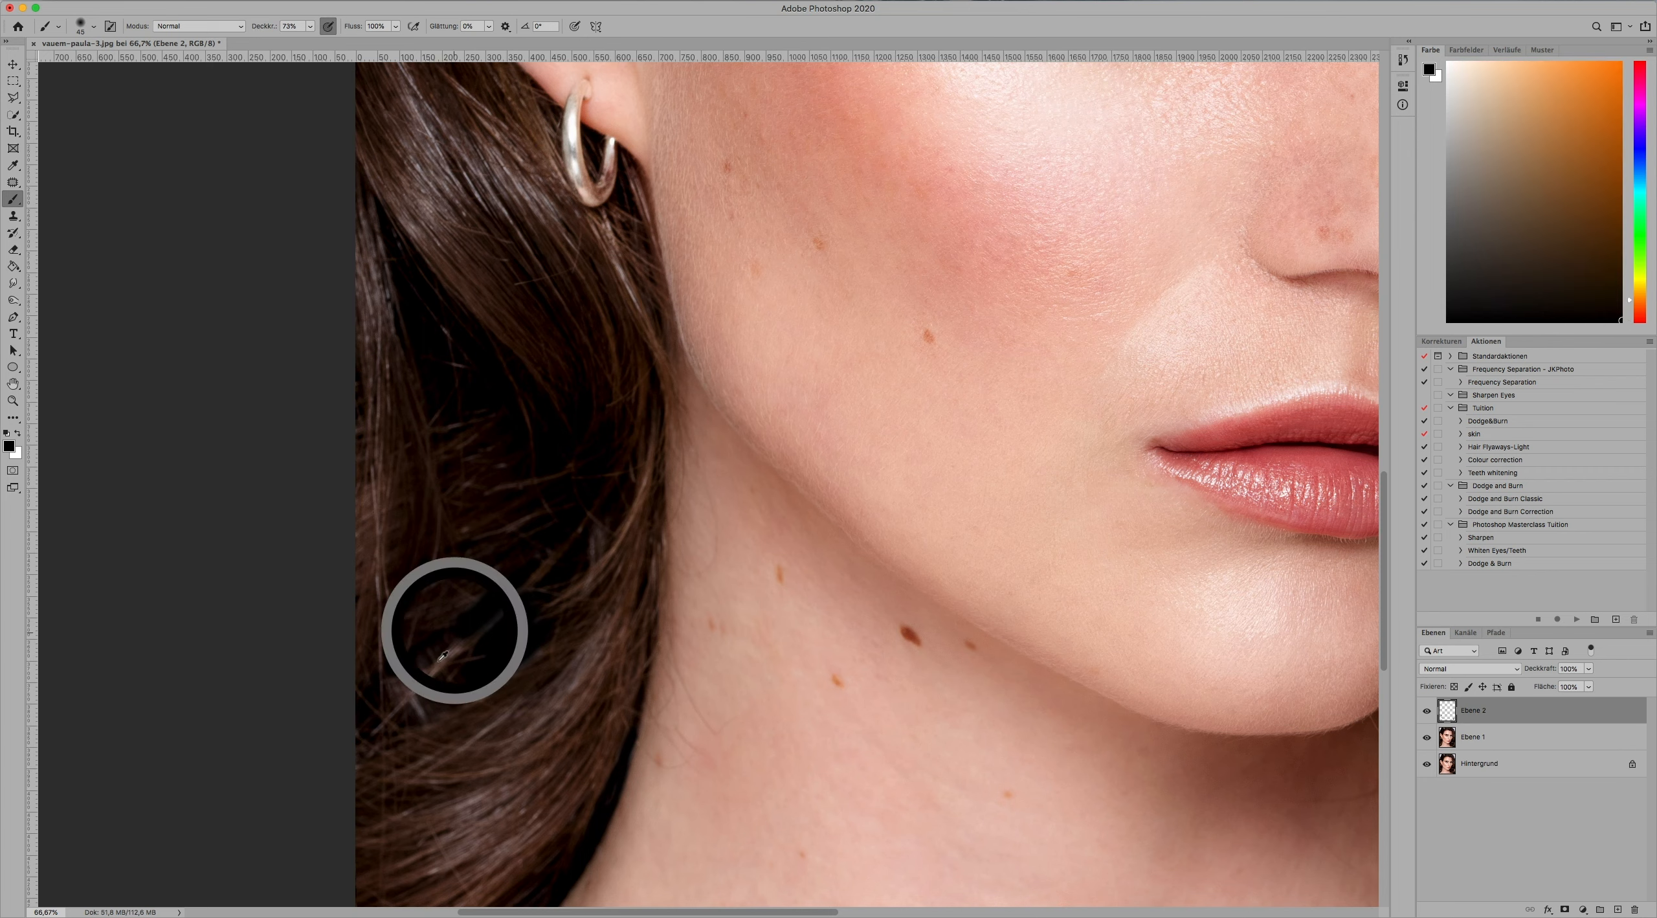
# Merge all visible layers onto a new layer and clone neighbouring strands over the filled gap in the left curls.
pyautogui.press('s')
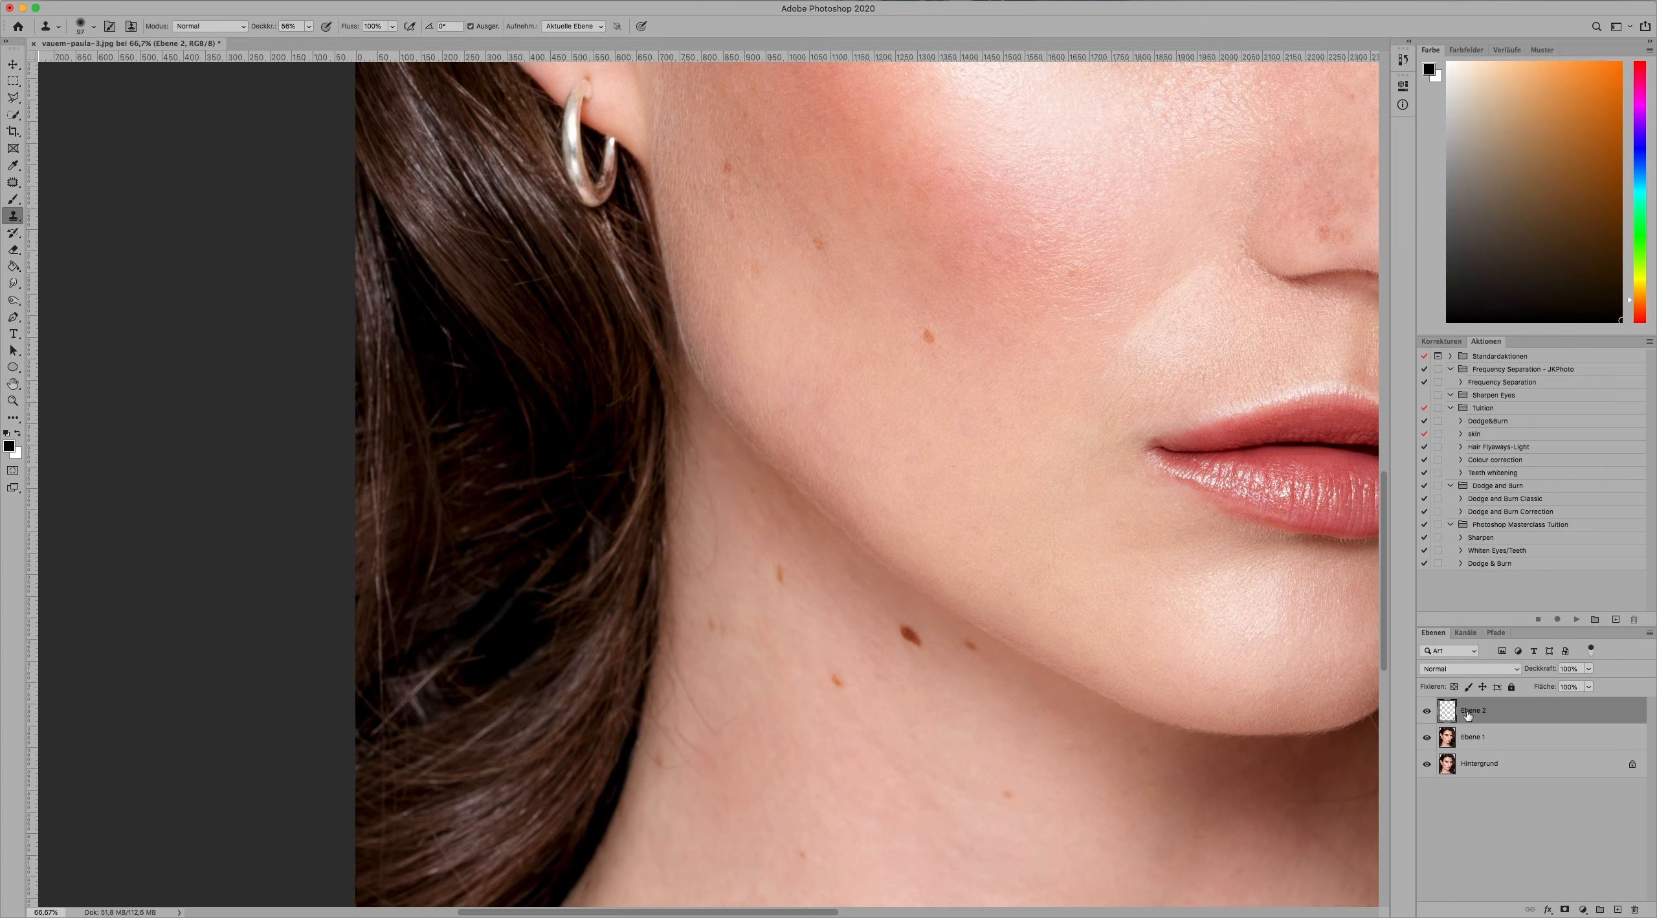
pyautogui.press('super+alt+shift+n')
pyautogui.press('super+alt+shift+e')
pyautogui.keyDown('alt'); pyautogui.click(452, 564); pyautogui.keyUp('alt')
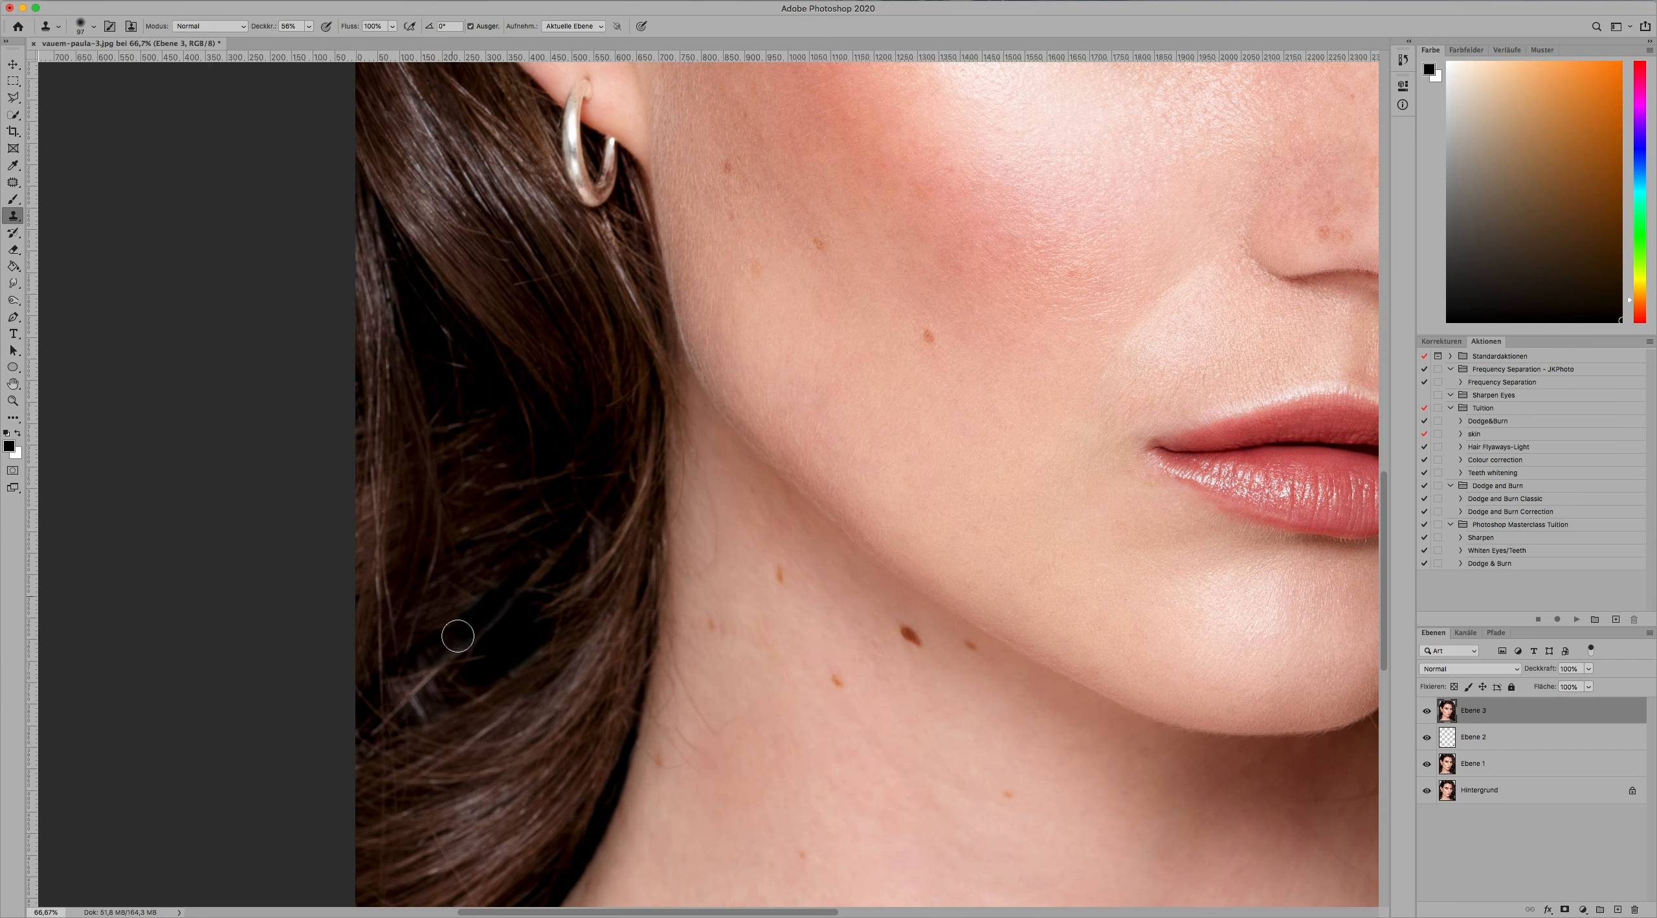
pyautogui.moveTo(479, 622); pyautogui.dragTo(510, 581)
pyautogui.keyDown('alt'); pyautogui.click(546, 629); pyautogui.keyUp('alt')
pyautogui.click(511, 651)
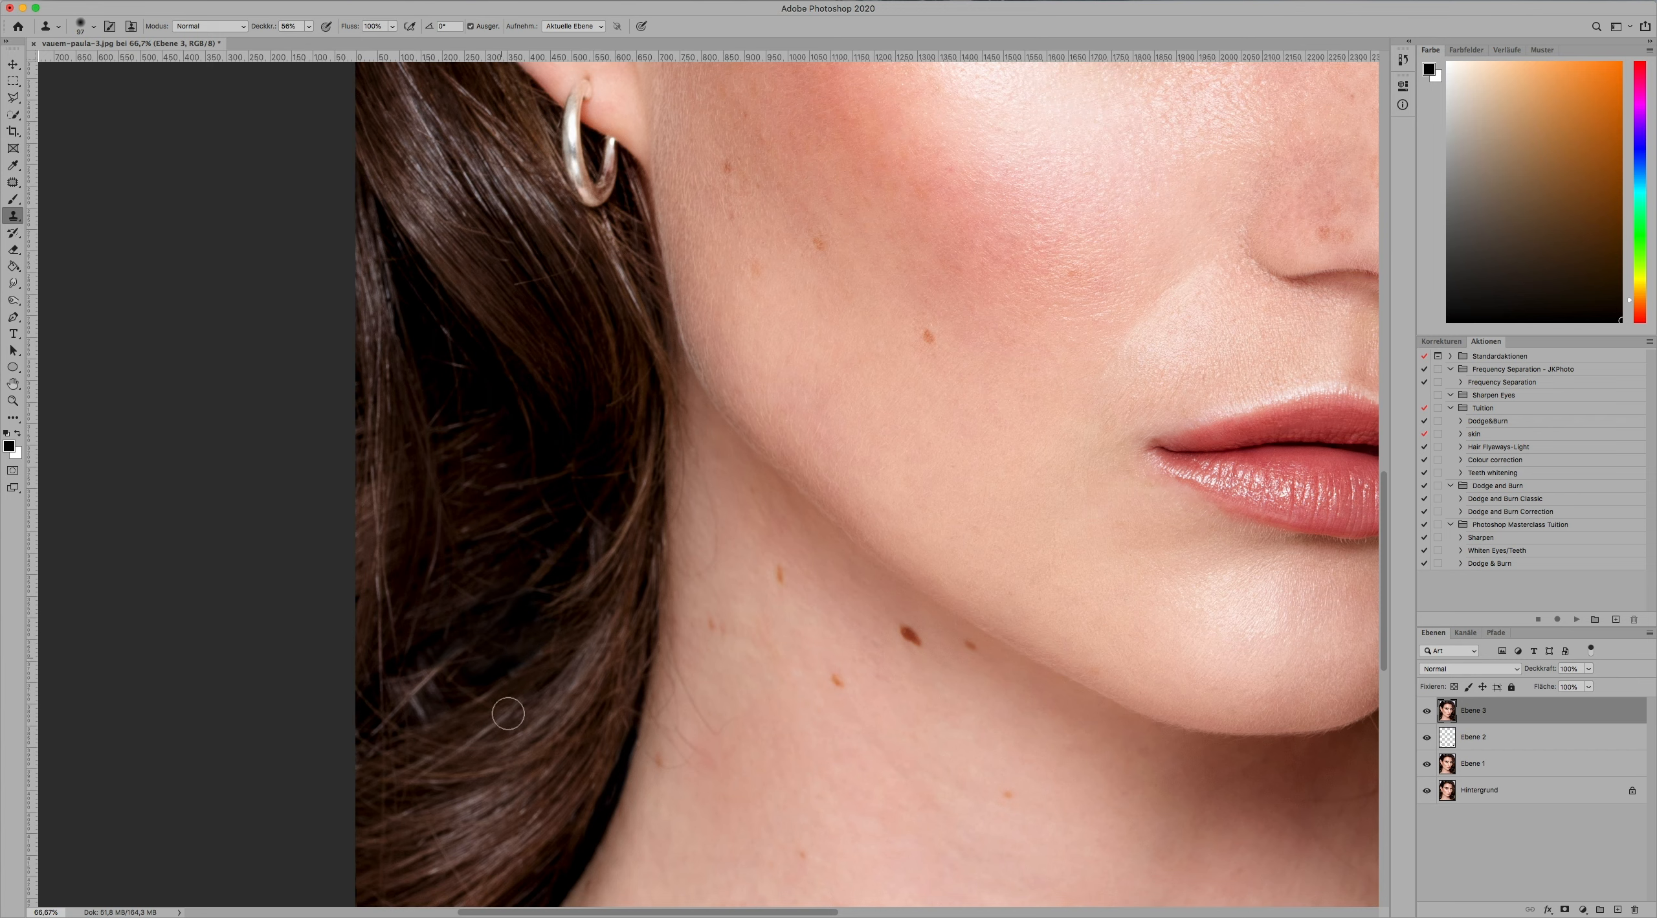
# Compare the whole portrait with and without the cloned hair layer.
pyautogui.press('super+0')
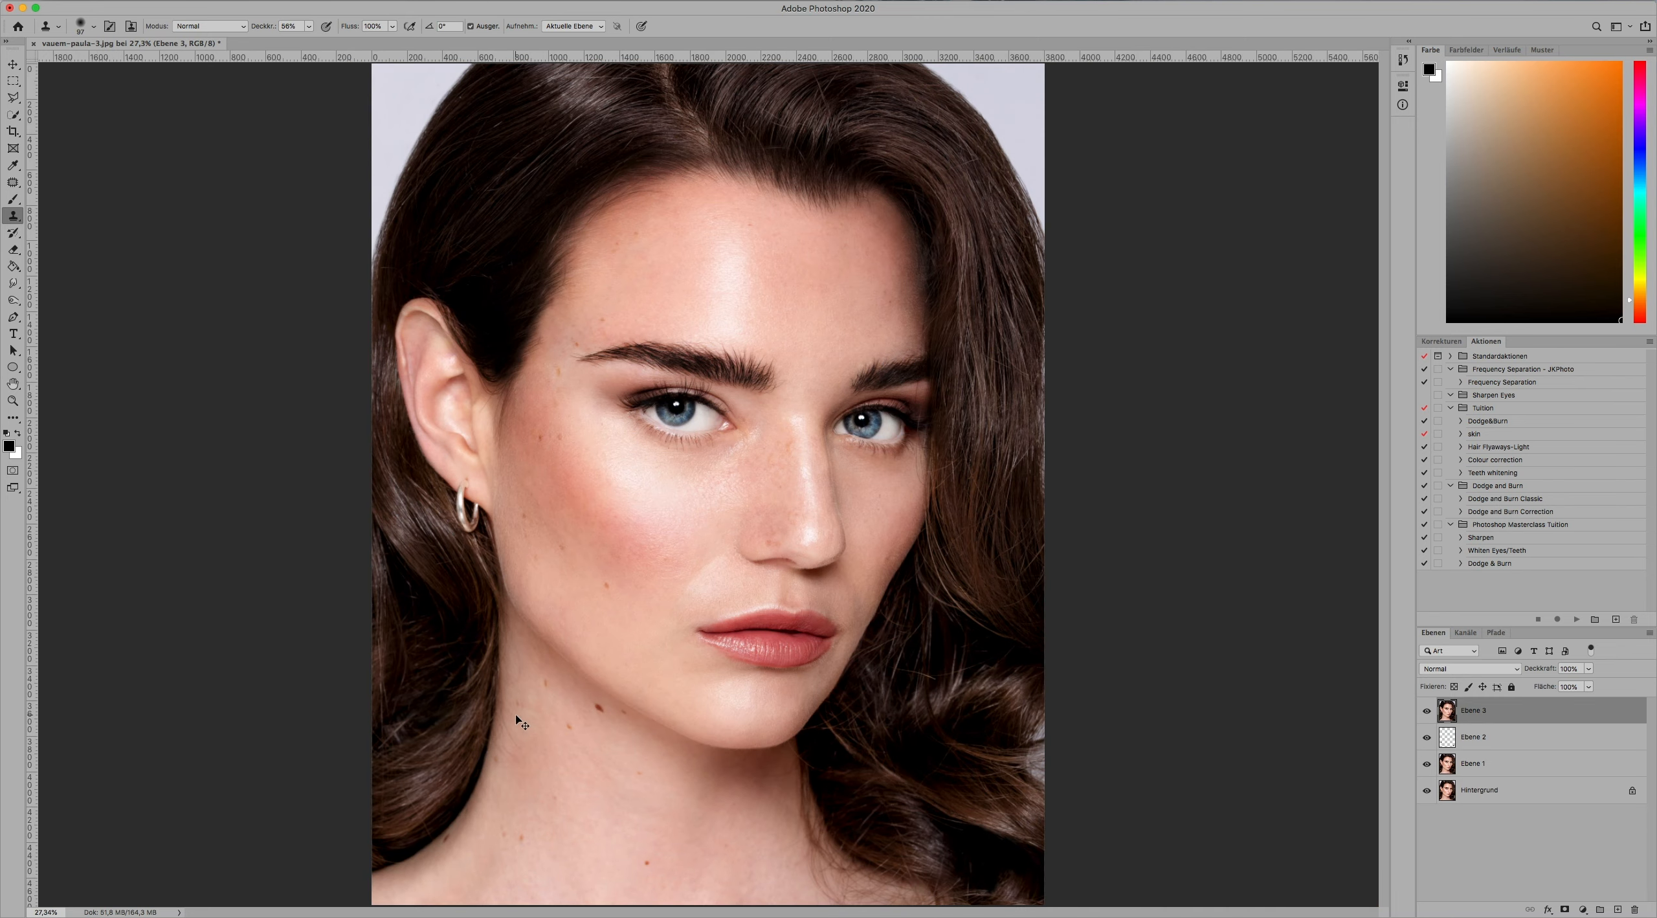
pyautogui.press('super+minus')
pyautogui.press('v')
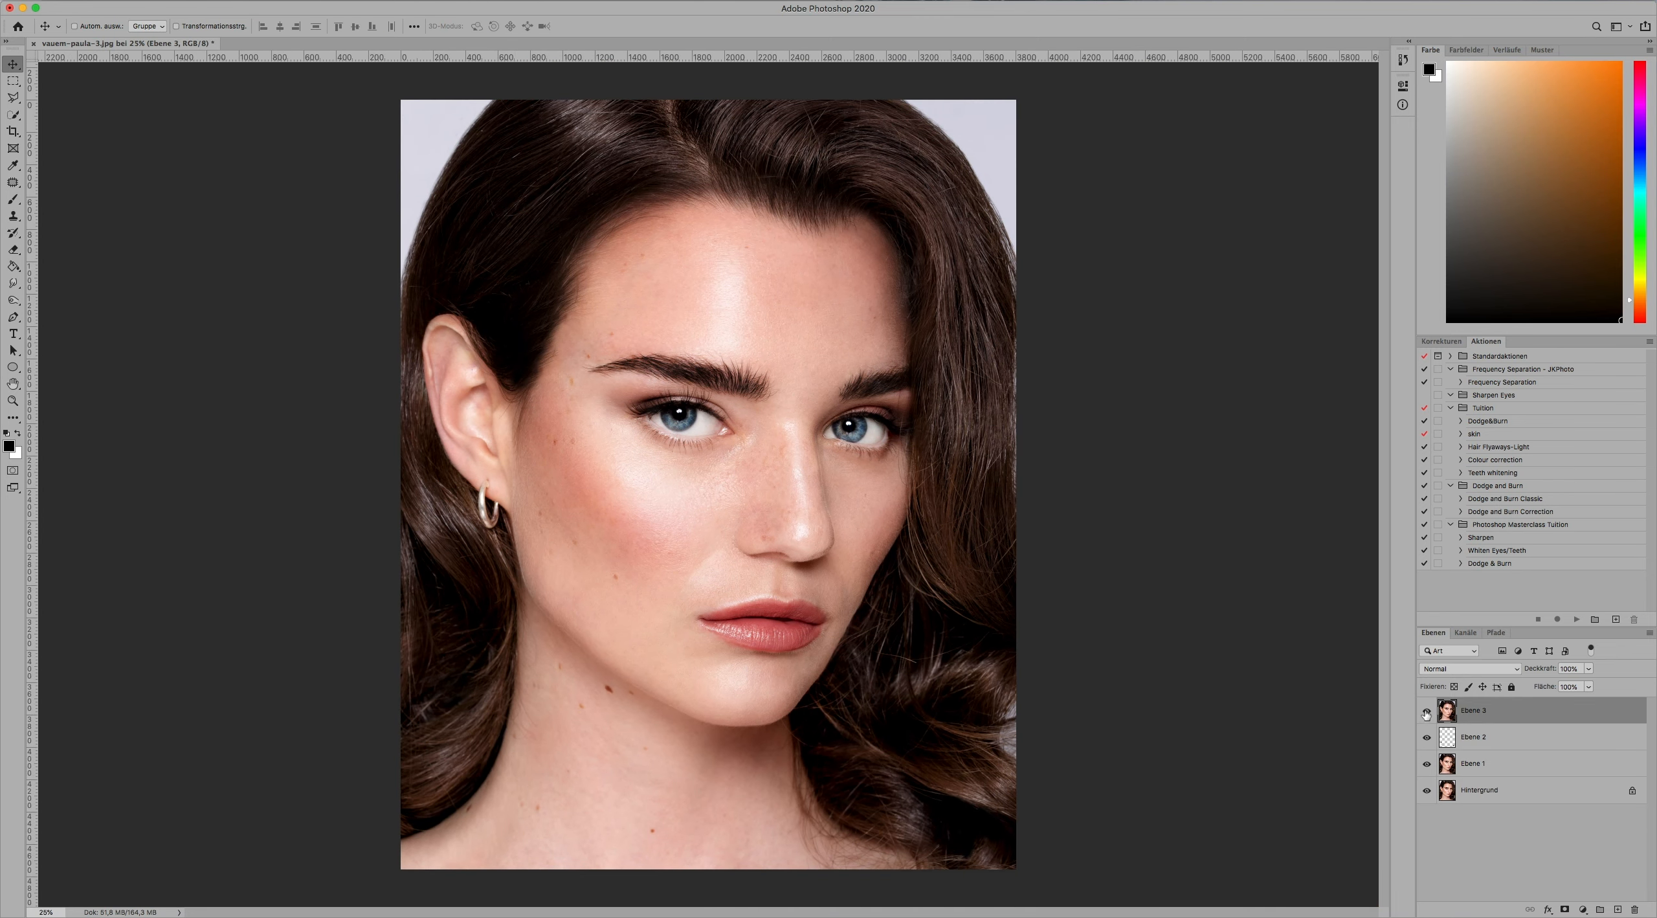
pyautogui.click(1426, 712)
pyautogui.click(1426, 712)
pyautogui.moveTo(1551, 673); pyautogui.dragTo(1544, 674)
pyautogui.press('Return')
# Stamp the visible layers to a new layer and clone away the light gaps along the right hair edge, using size 72 and 100% opacity.
pyautogui.press('super+shift+alt+e')
pyautogui.press('super+plus')
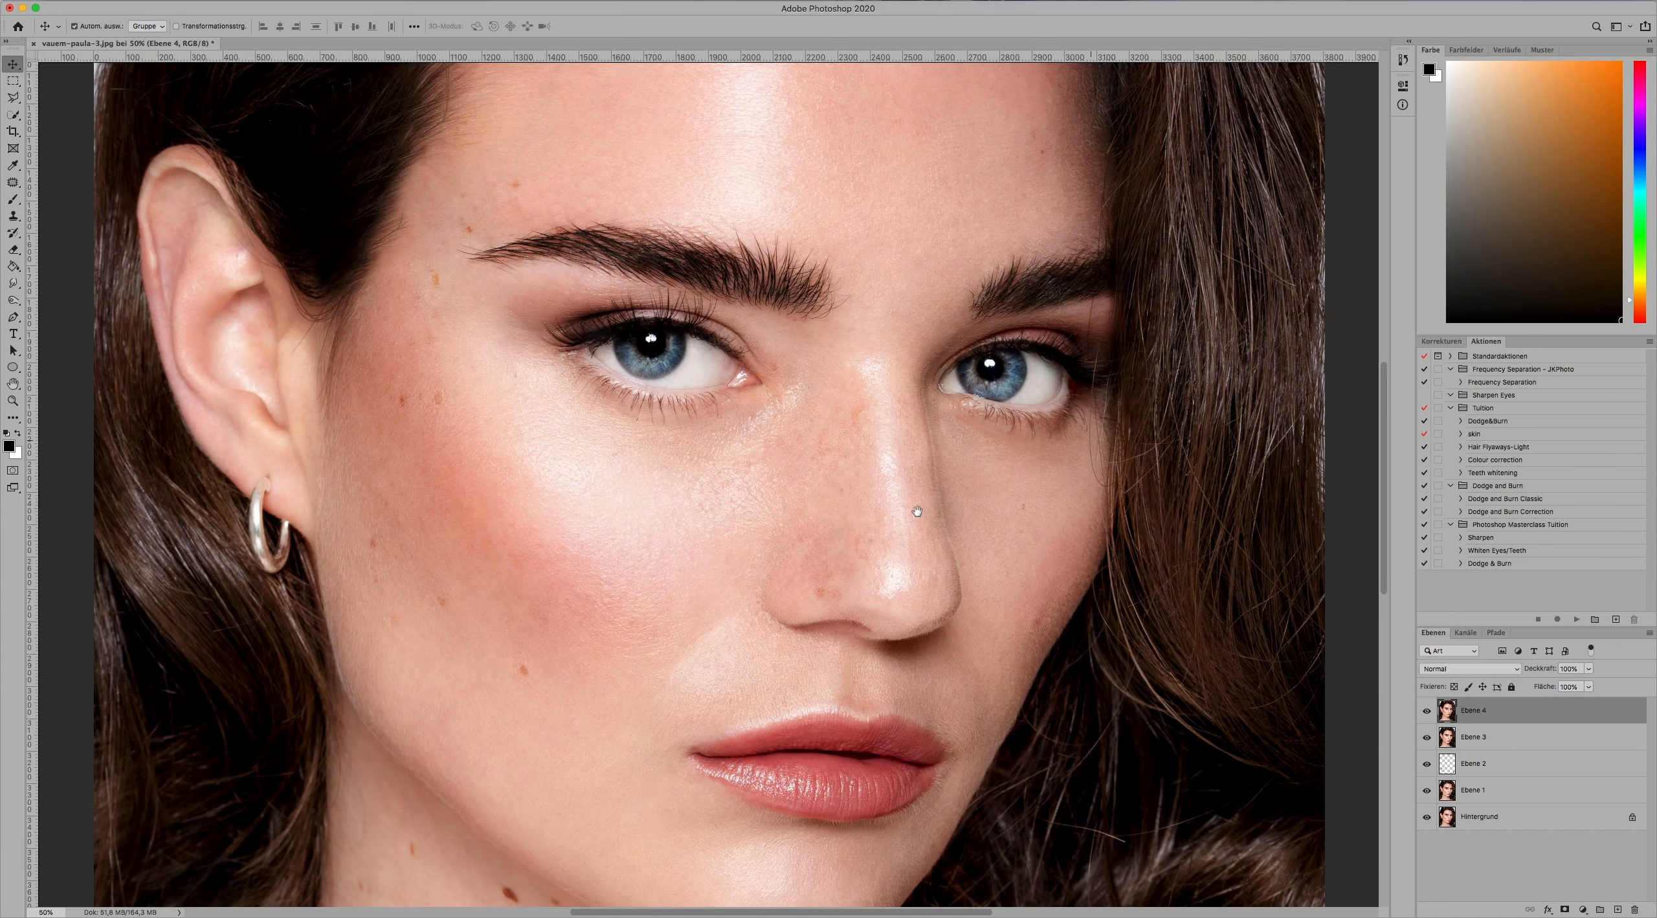
pyautogui.moveTo(1104, 473); pyautogui.dragTo(795, 557)
pyautogui.press('super+plus')
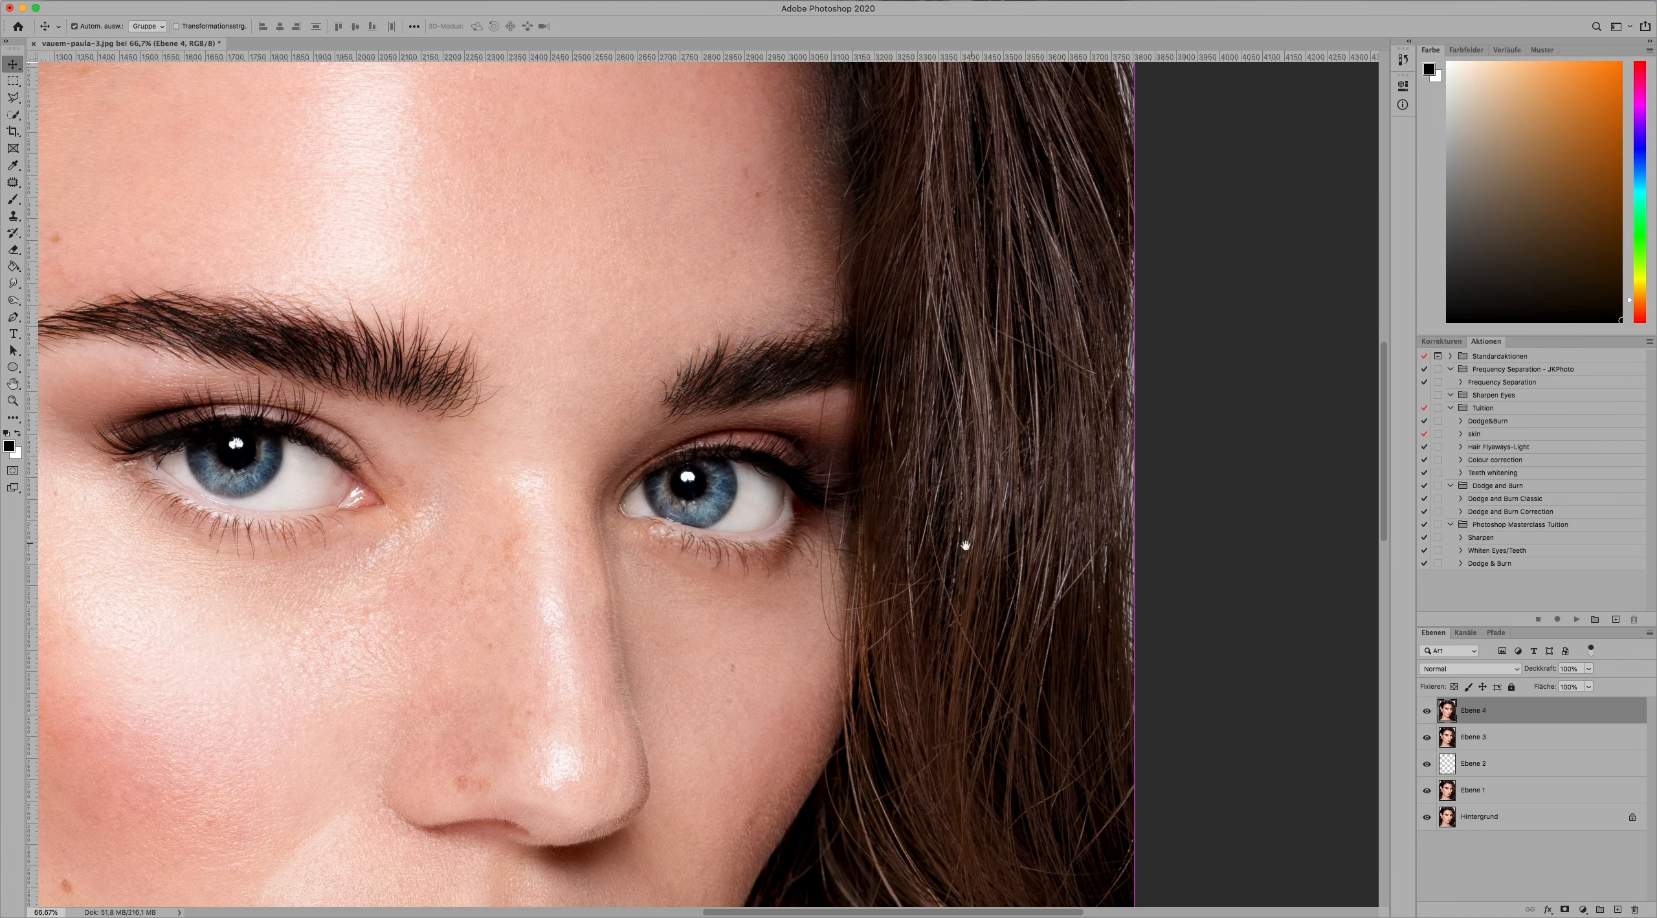
pyautogui.moveTo(956, 549); pyautogui.dragTo(869, 573)
pyautogui.press('s')
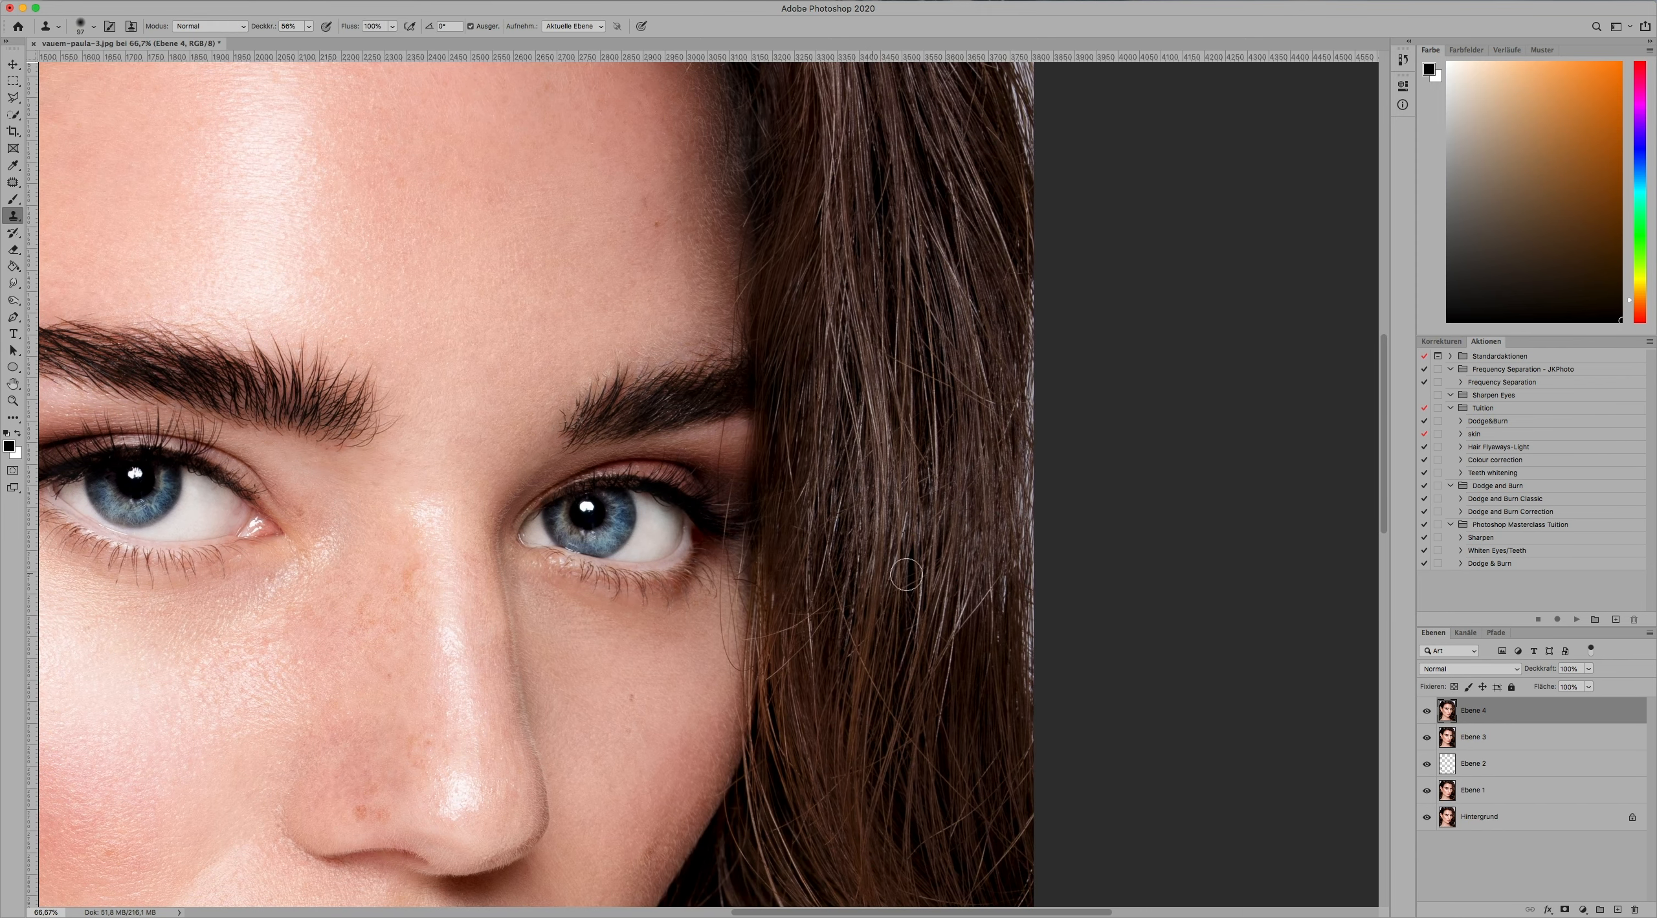
pyautogui.keyDown('ctrl'); pyautogui.keyDown('alt'); pyautogui.moveTo(983, 561); pyautogui.dragTo(973, 561); pyautogui.keyUp('alt'); pyautogui.keyUp('ctrl')
pyautogui.moveTo(260, 27); pyautogui.dragTo(409, 36)
pyautogui.moveTo(1030, 558)
pyautogui.mouseDown()
pyautogui.moveTo(1028, 725)
pyautogui.moveTo(1032, 250)
pyautogui.mouseUp()
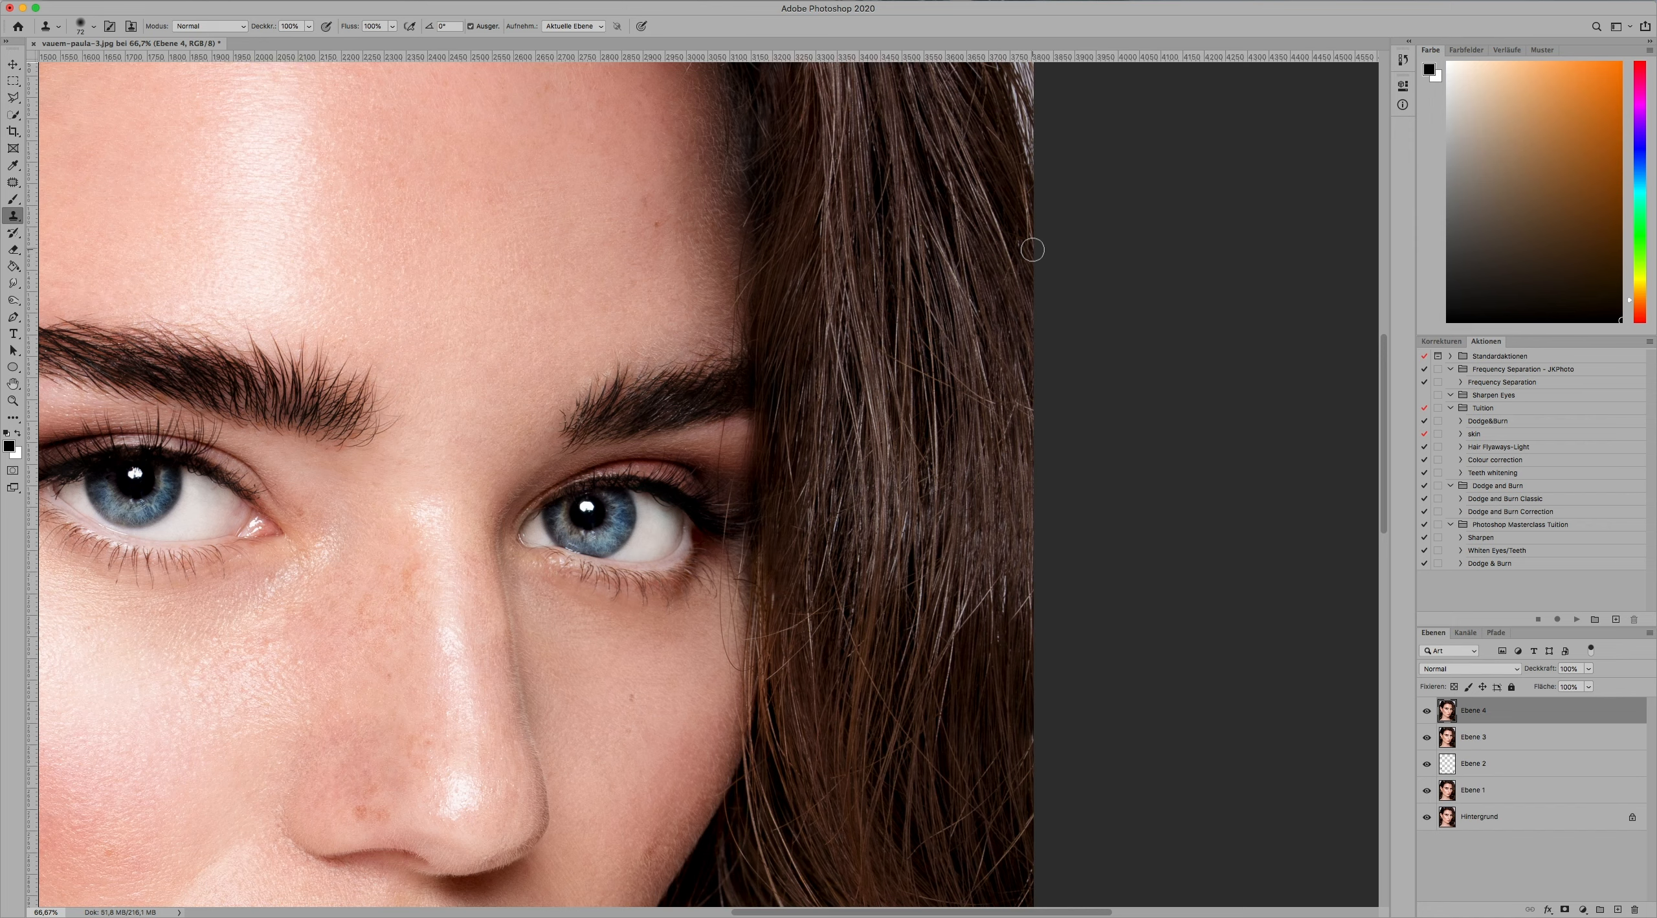
# Group all retouching layers above the background and compare the portrait with the group hidden and shown.
pyautogui.press('super+0')
pyautogui.press('v')
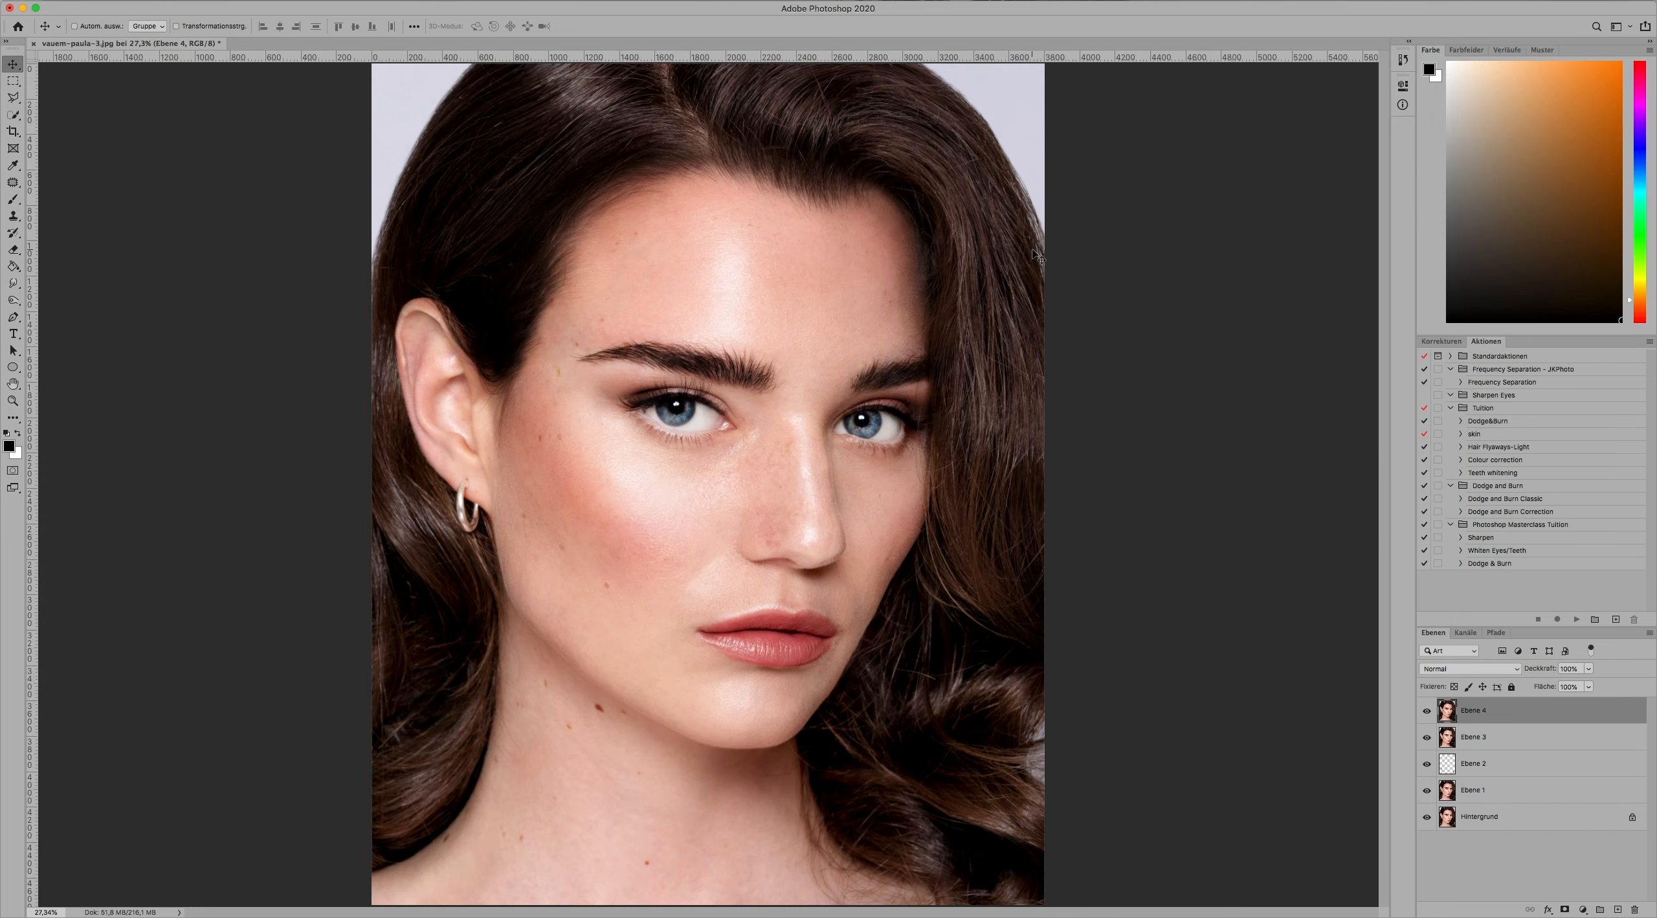
pyautogui.press('super+minus')
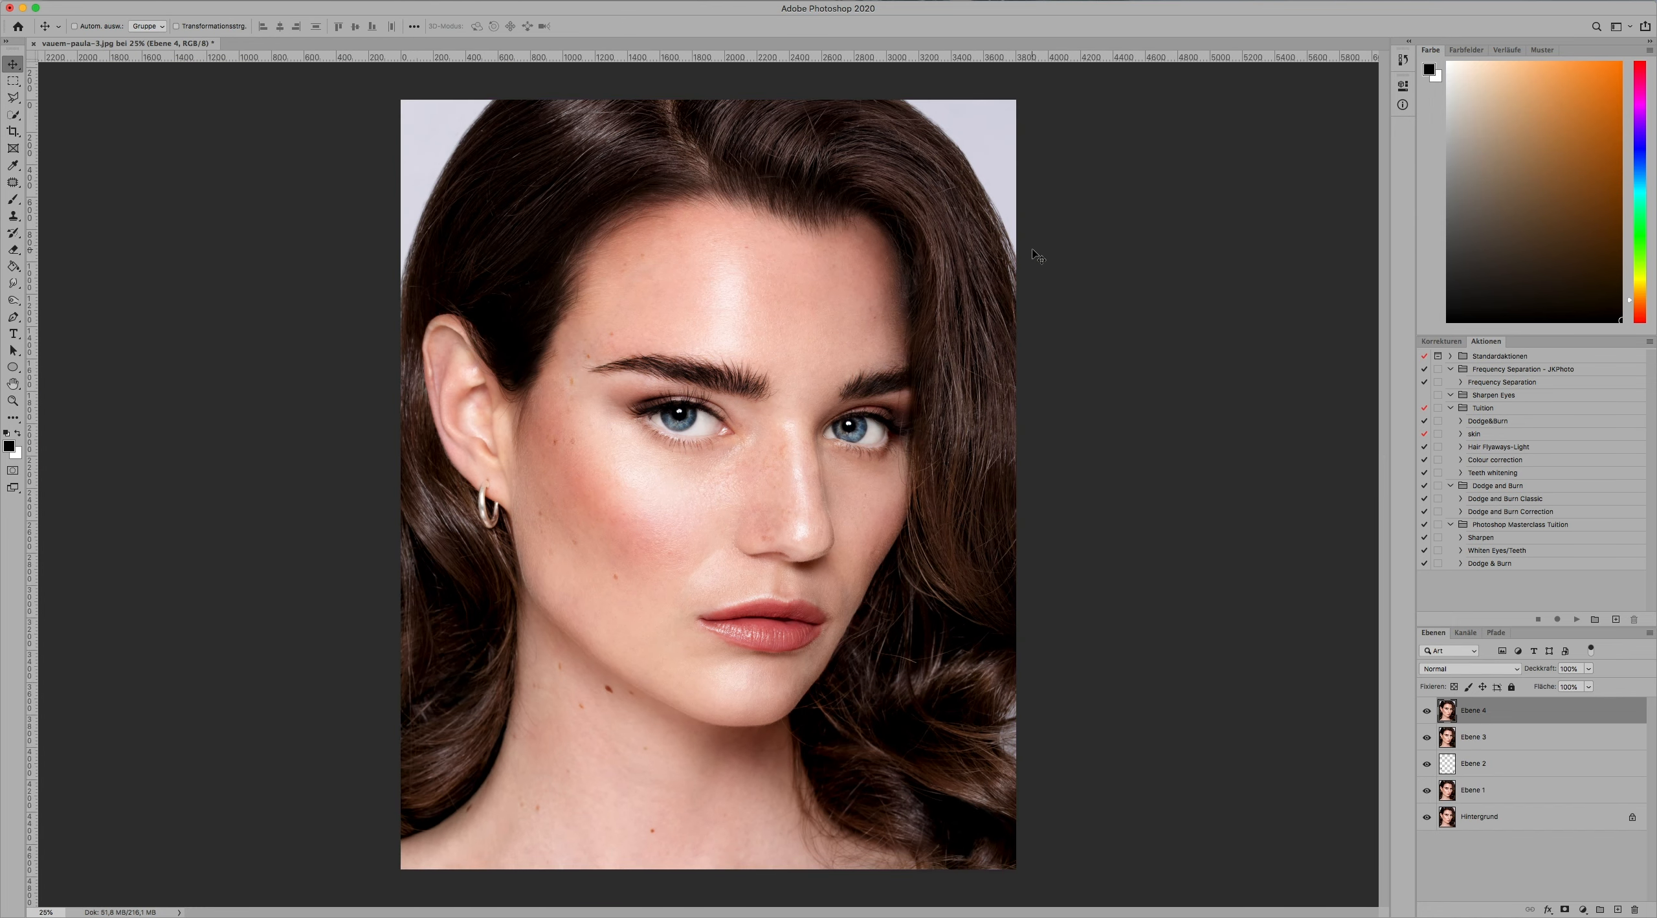
pyautogui.keyDown('shift'); pyautogui.click(1479, 794); pyautogui.keyUp('shift')
pyautogui.press('super+g')
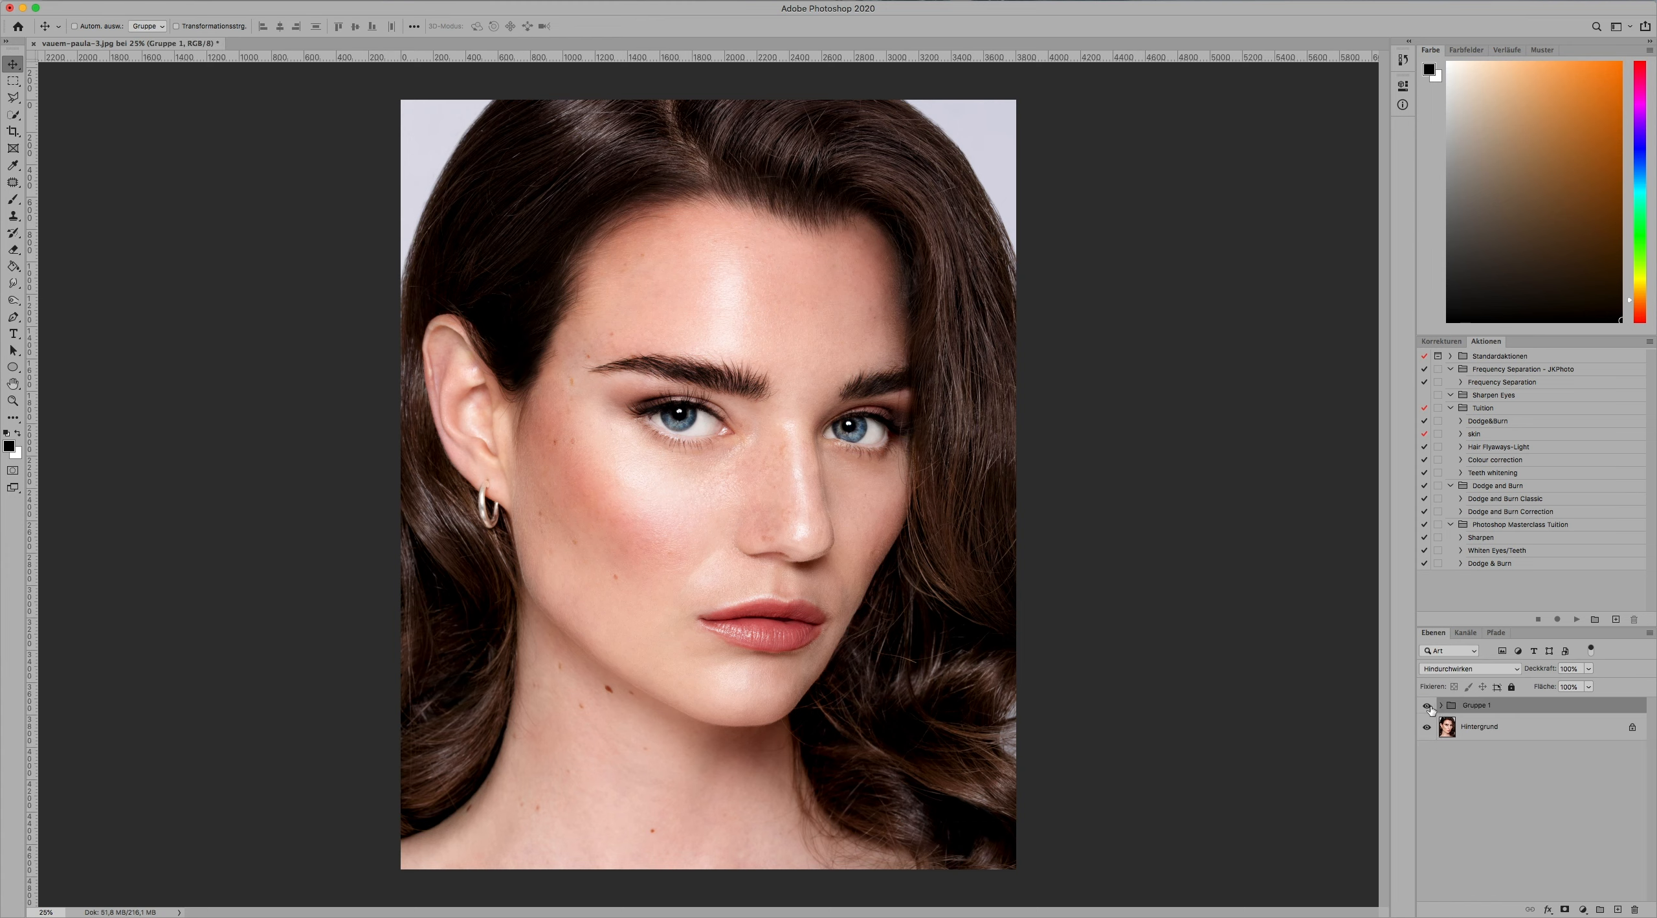
pyautogui.click(1427, 708)
# Run the Dodge and Burn Classic action and set the brush's opacity and flow to 30%.
pyautogui.click(1497, 499)
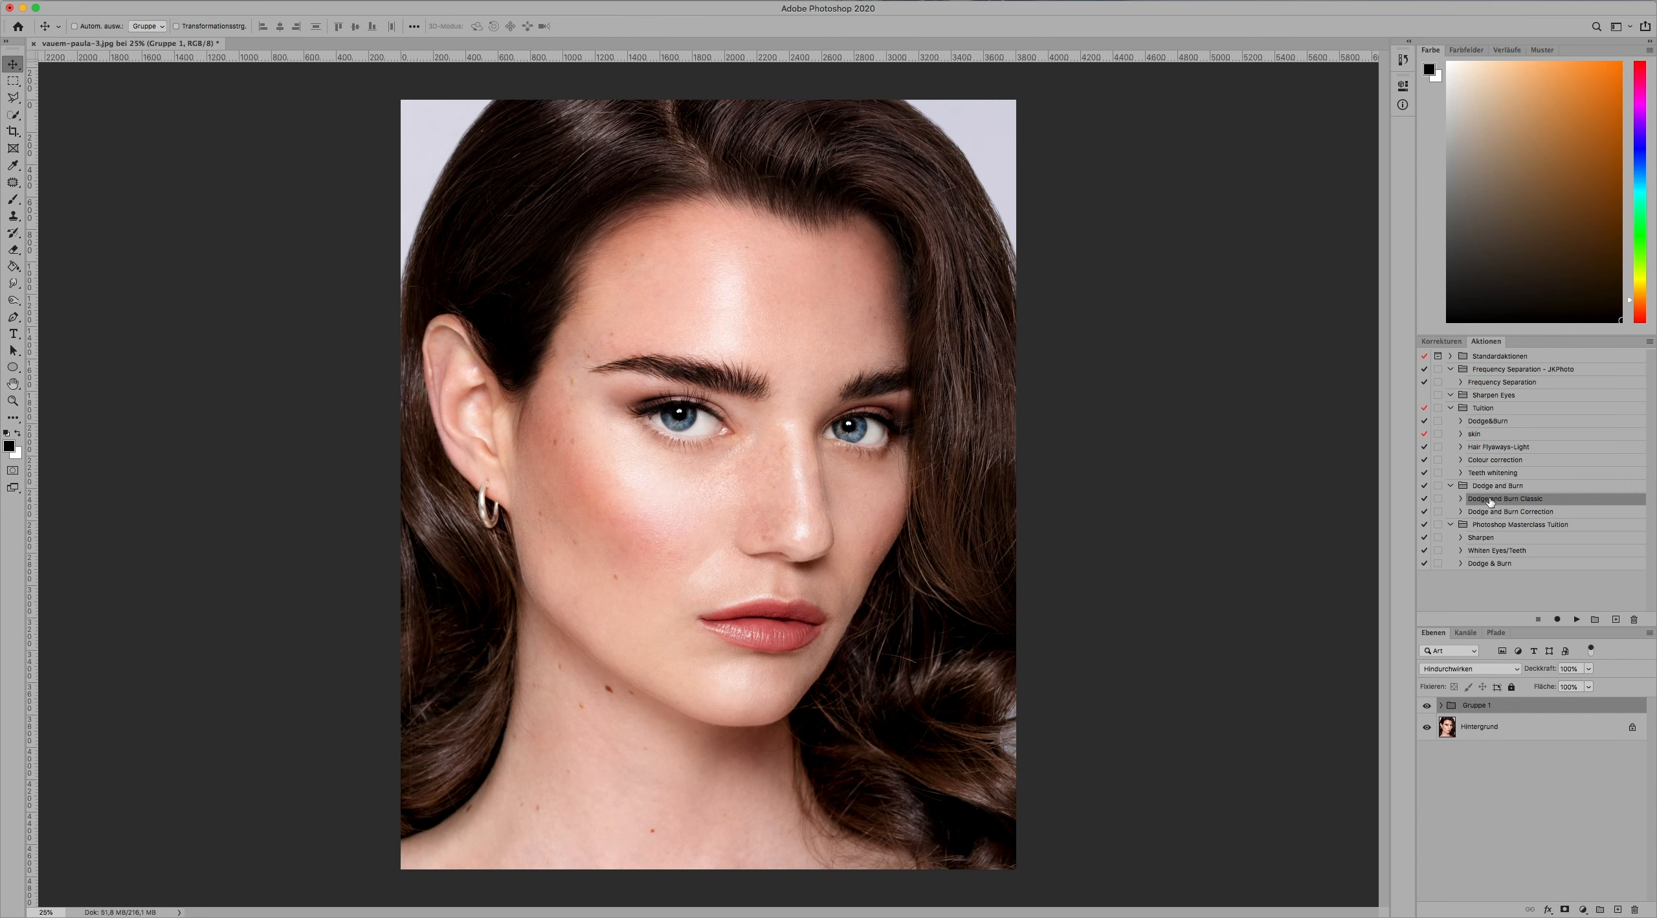
pyautogui.click(1577, 619)
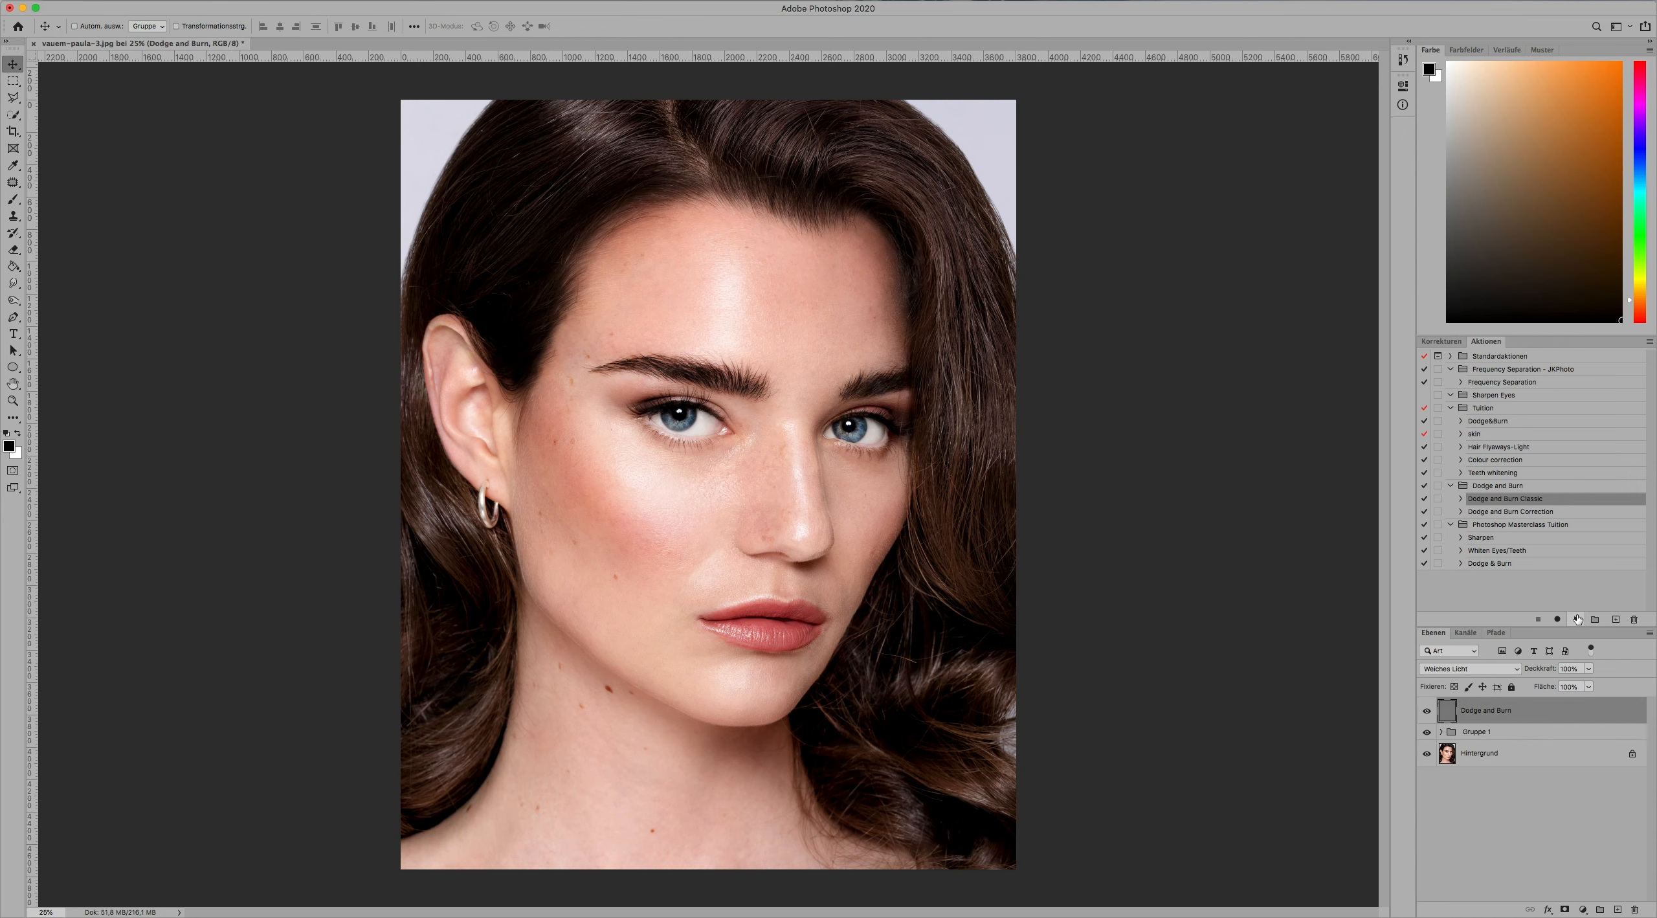
pyautogui.press('b')
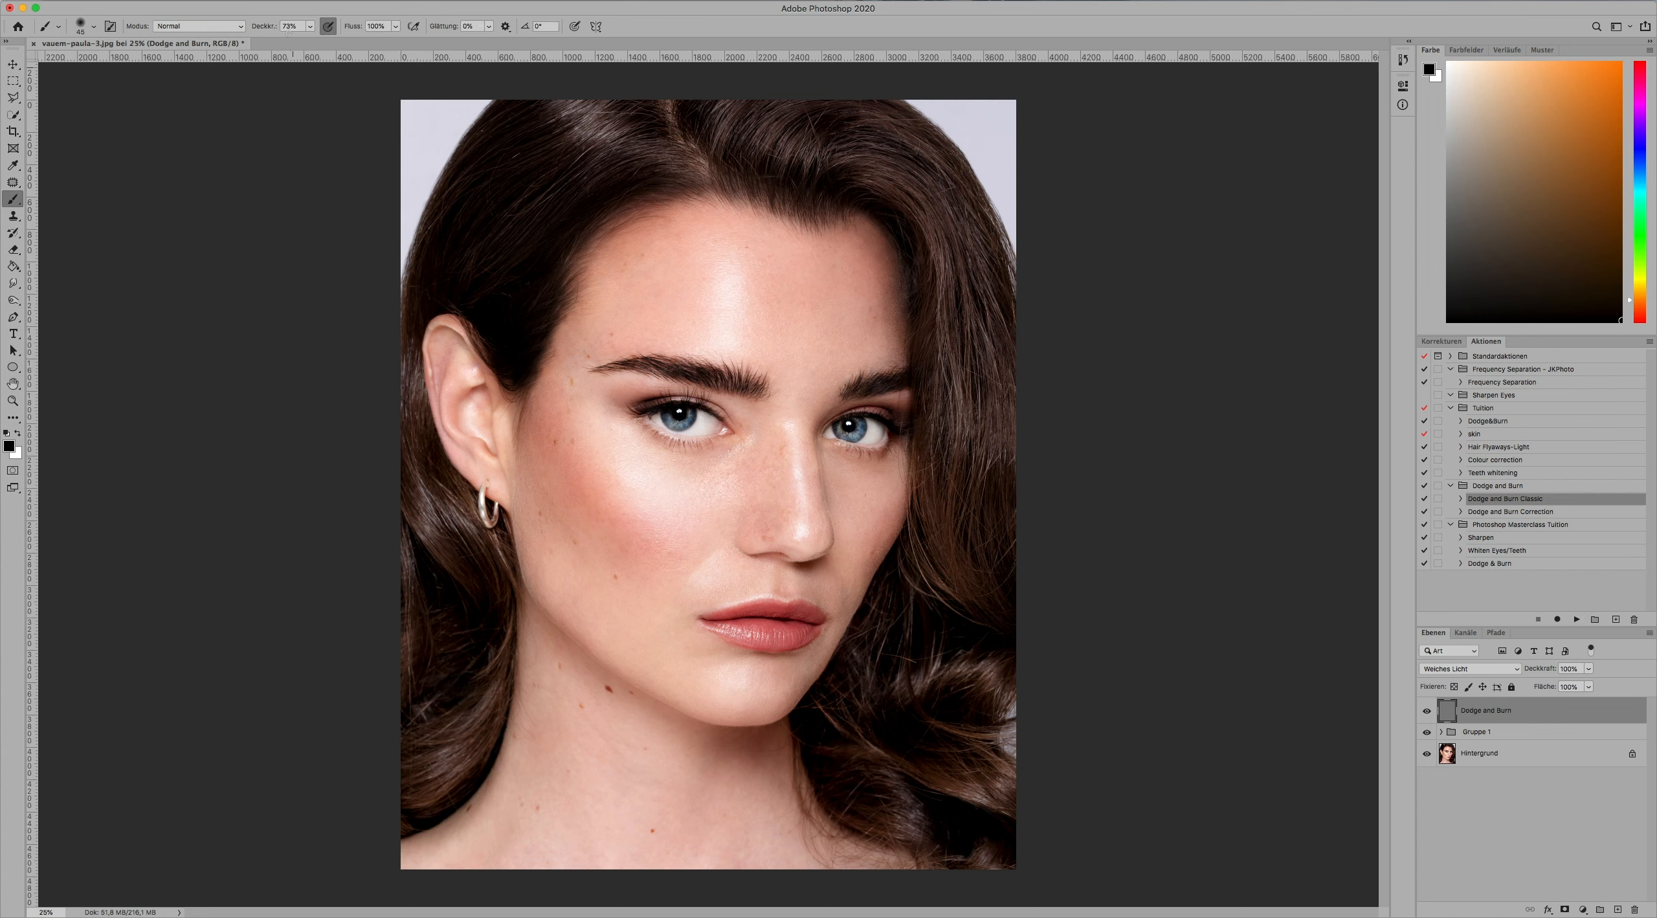
pyautogui.click(293, 25)
pyautogui.click(379, 26)
pyautogui.write('30')
pyautogui.press('Return')
# Burn the darker areas of the hair with a large black brush on the Dodge and Burn layer.
pyautogui.press('super+minus')
pyautogui.moveTo(625, 270); pyautogui.dragTo(634, 270)
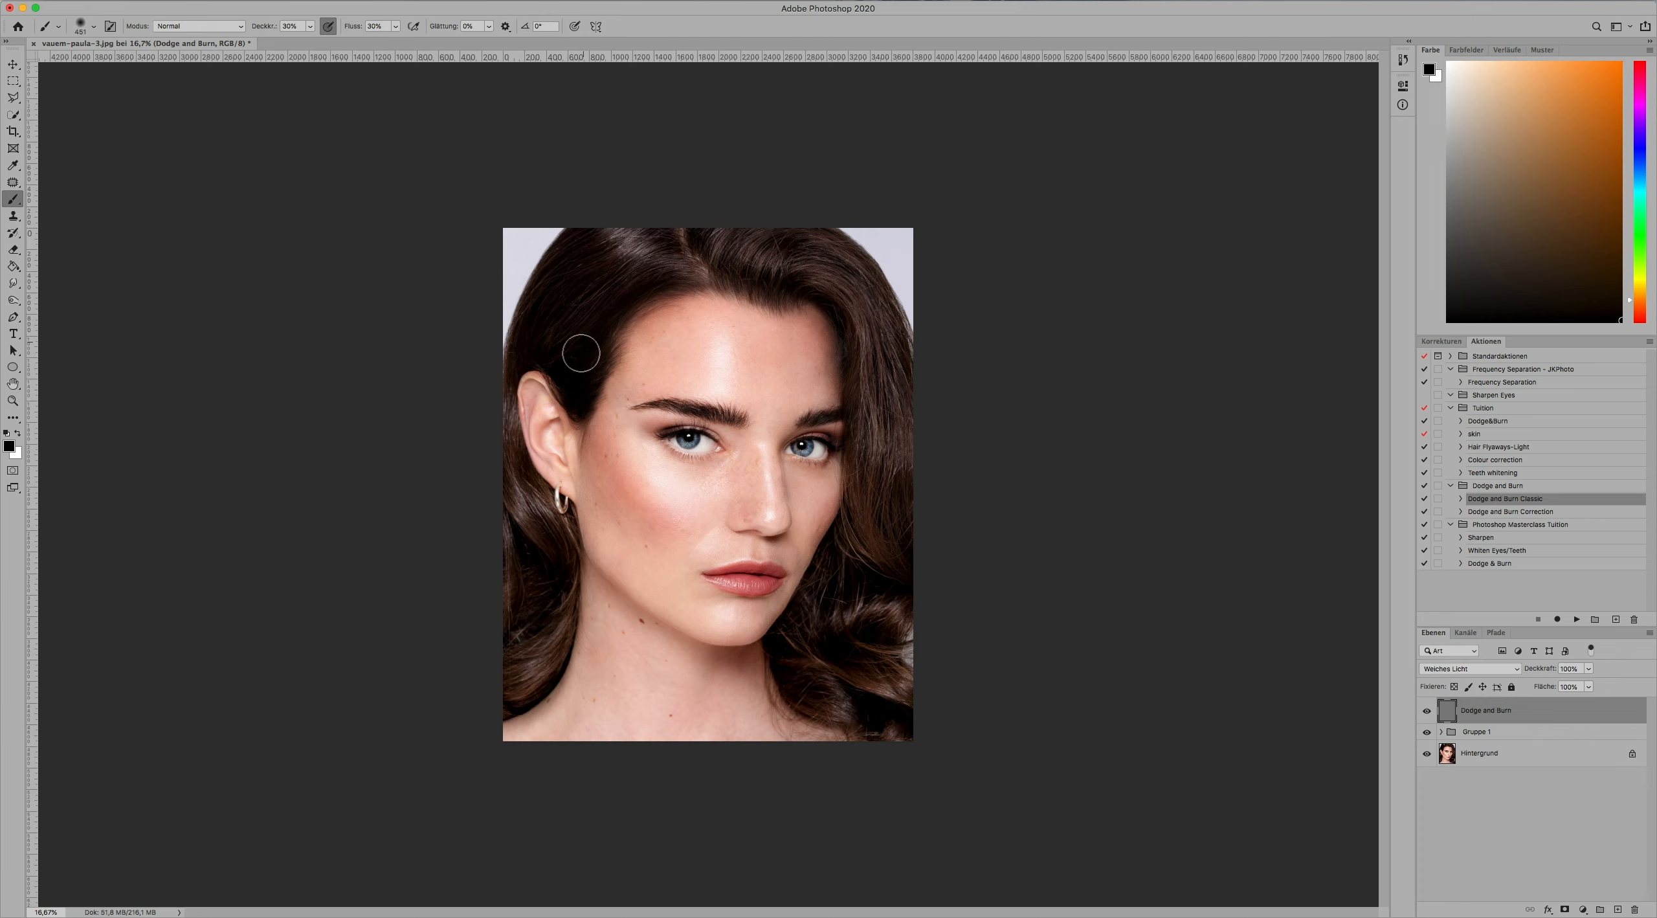
pyautogui.moveTo(579, 341)
pyautogui.mouseDown()
pyautogui.moveTo(570, 269)
pyautogui.moveTo(584, 252)
pyautogui.mouseUp()
pyautogui.moveTo(700, 268); pyautogui.dragTo(697, 268)
pyautogui.keyDown('ctrl'); pyautogui.keyDown('alt'); pyautogui.moveTo(879, 556); pyautogui.dragTo(883, 567); pyautogui.keyUp('alt'); pyautogui.keyUp('ctrl')
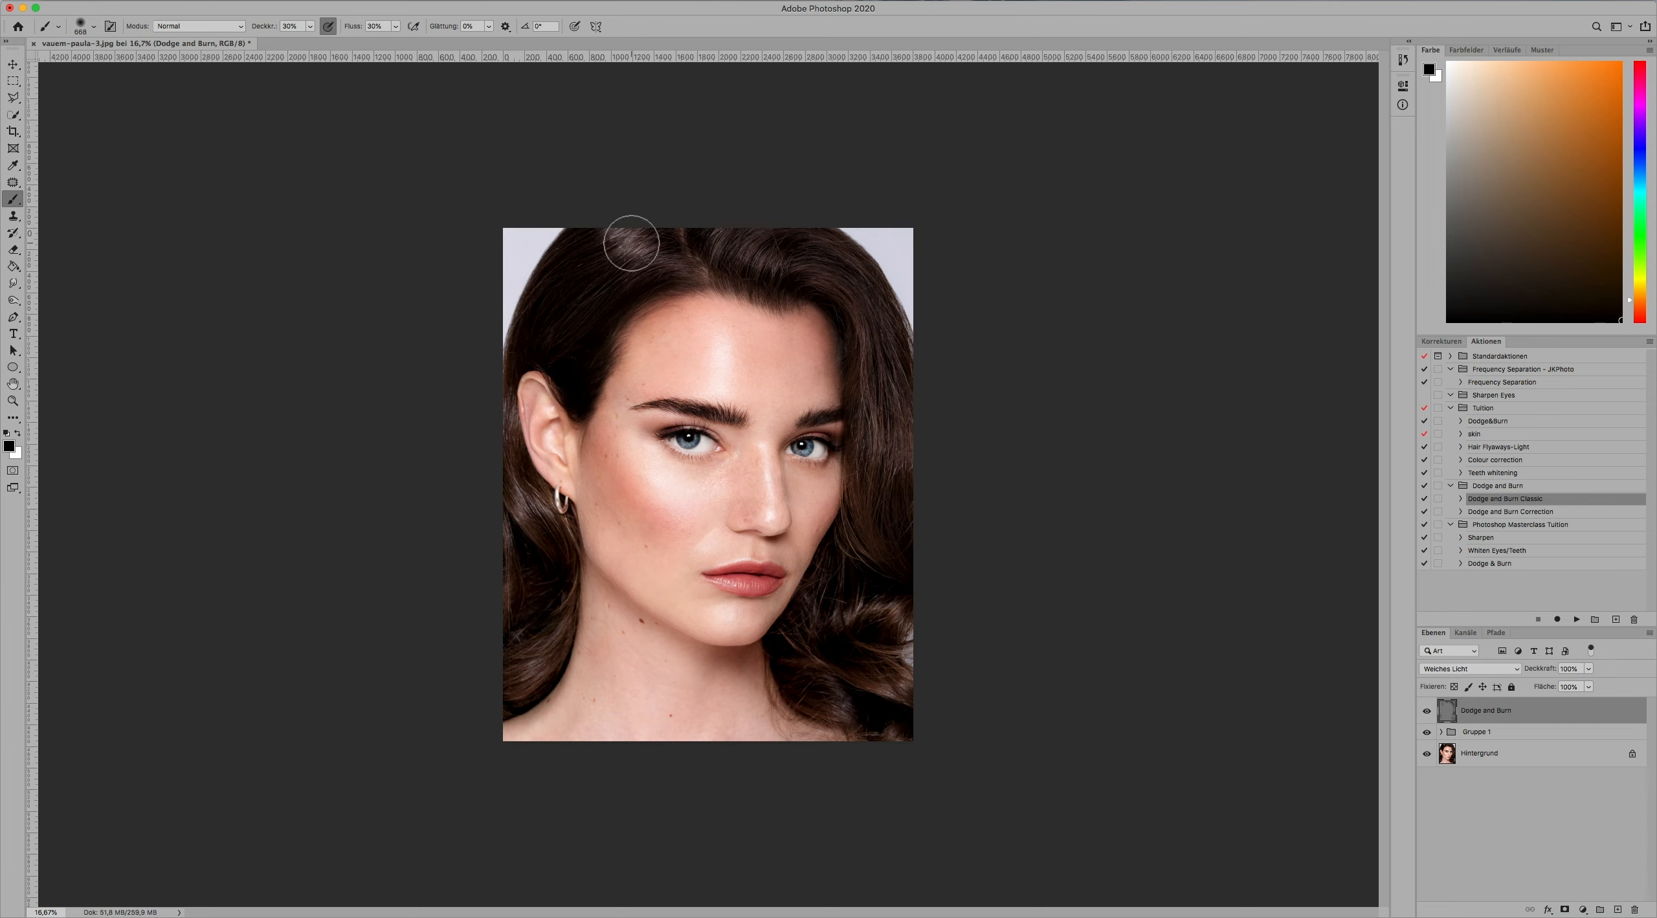
# Dodge the hair highlights with a white brush and compare the result with the Dodge and Burn layer hidden.
pyautogui.press('x')
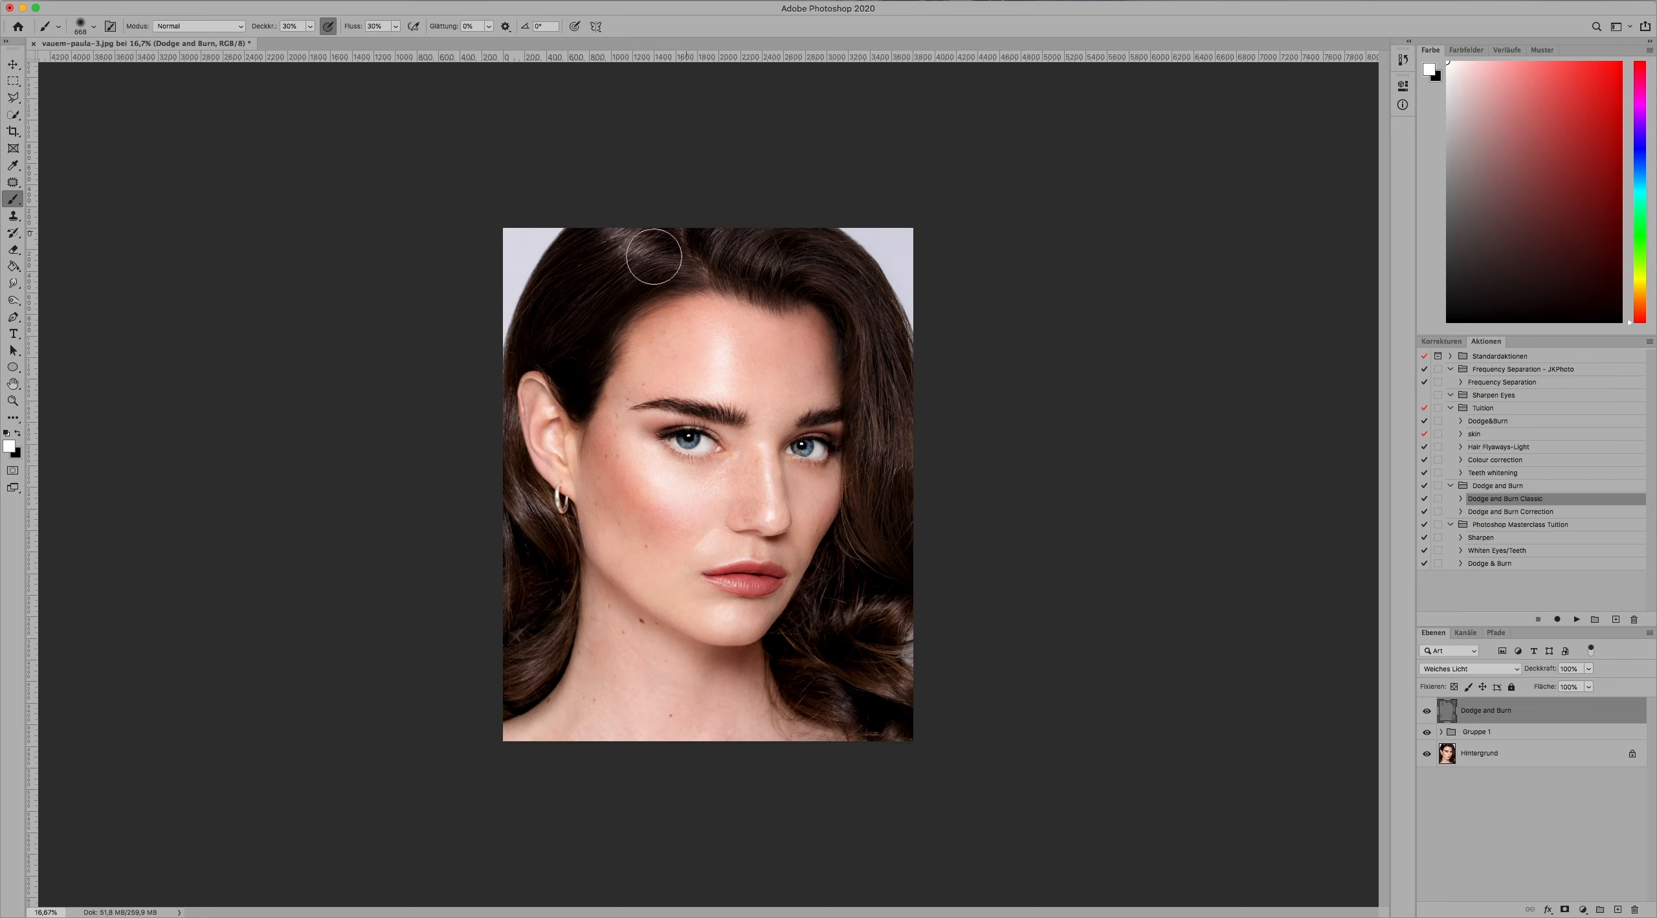
pyautogui.moveTo(658, 252); pyautogui.dragTo(633, 253)
pyautogui.moveTo(898, 442); pyautogui.dragTo(898, 443)
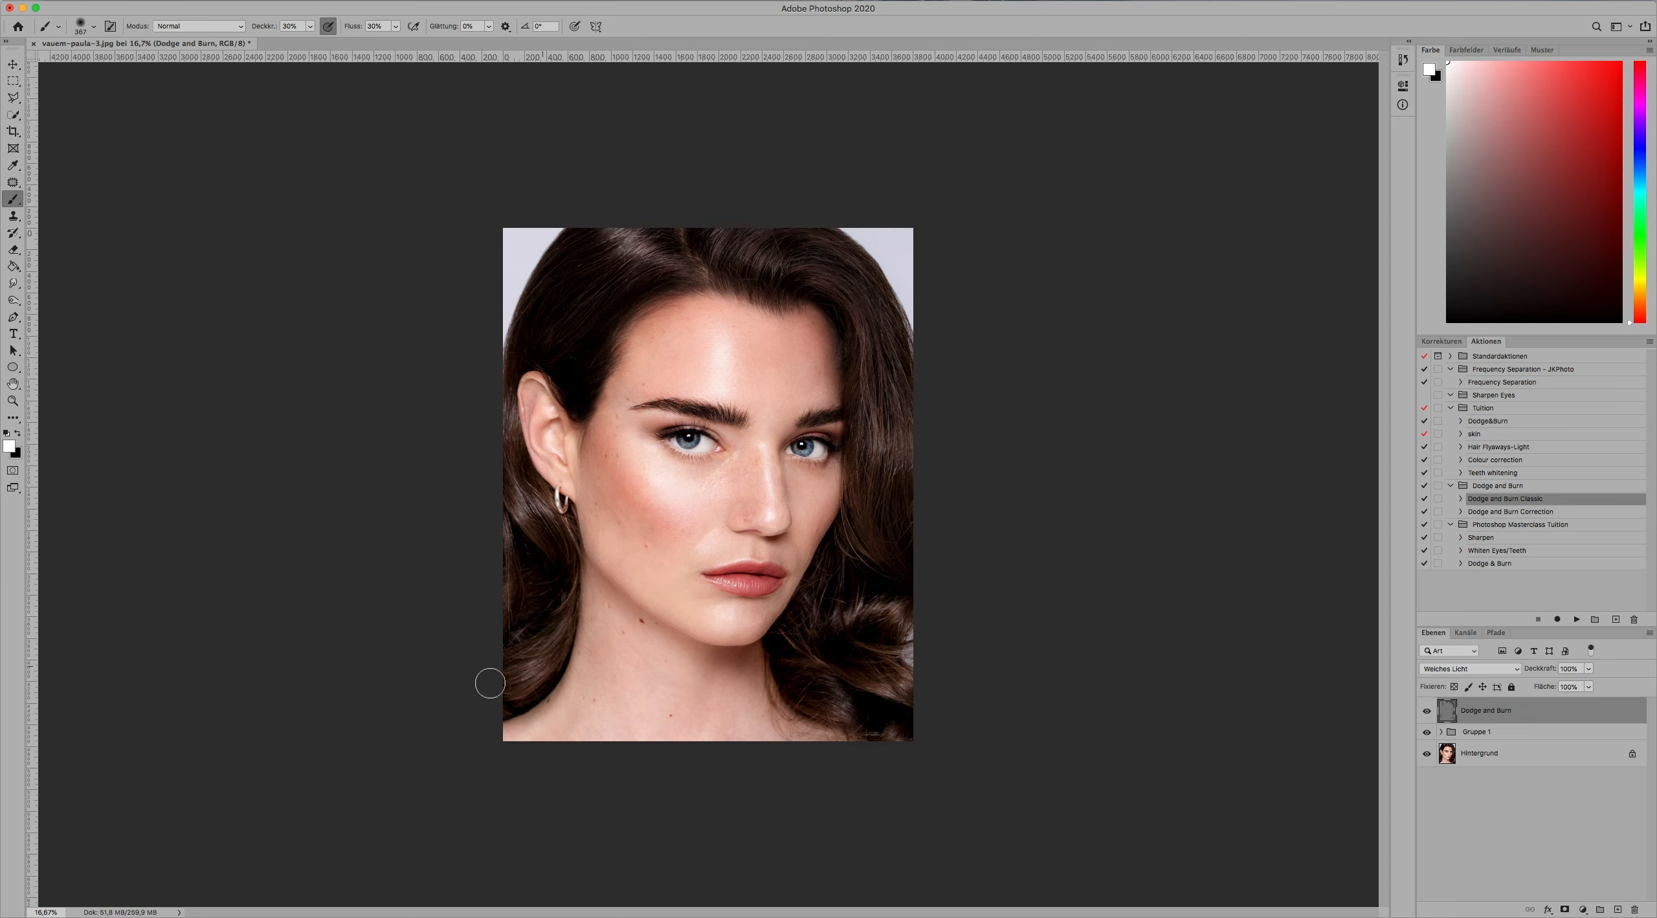
pyautogui.press('v')
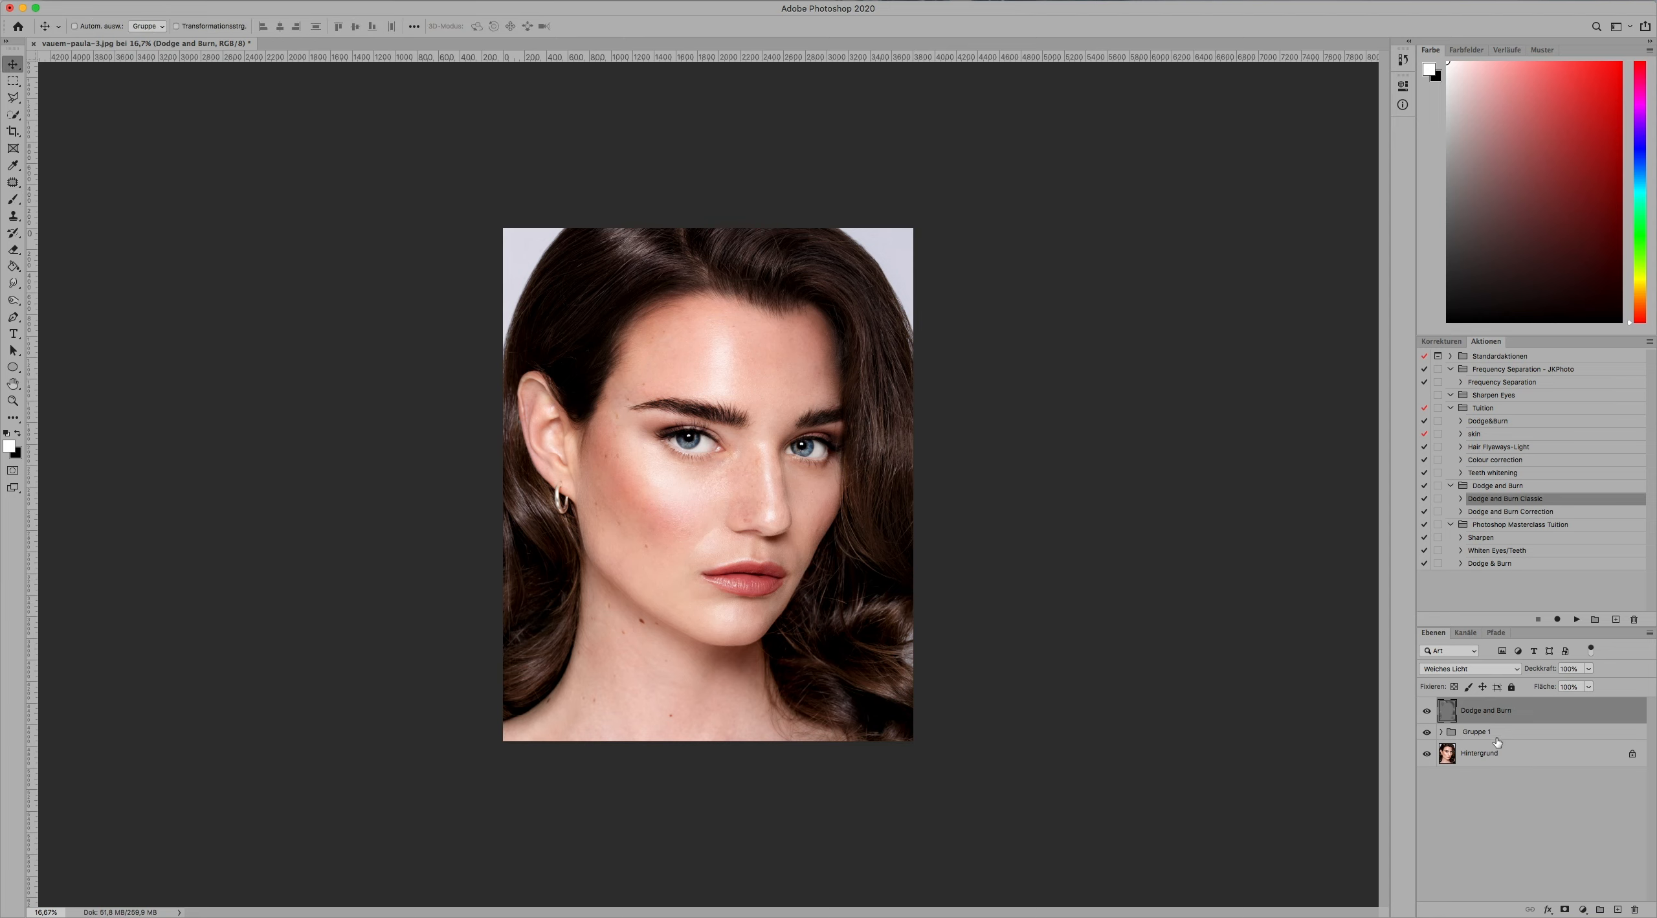
pyautogui.click(1424, 711)
pyautogui.click(1424, 711)
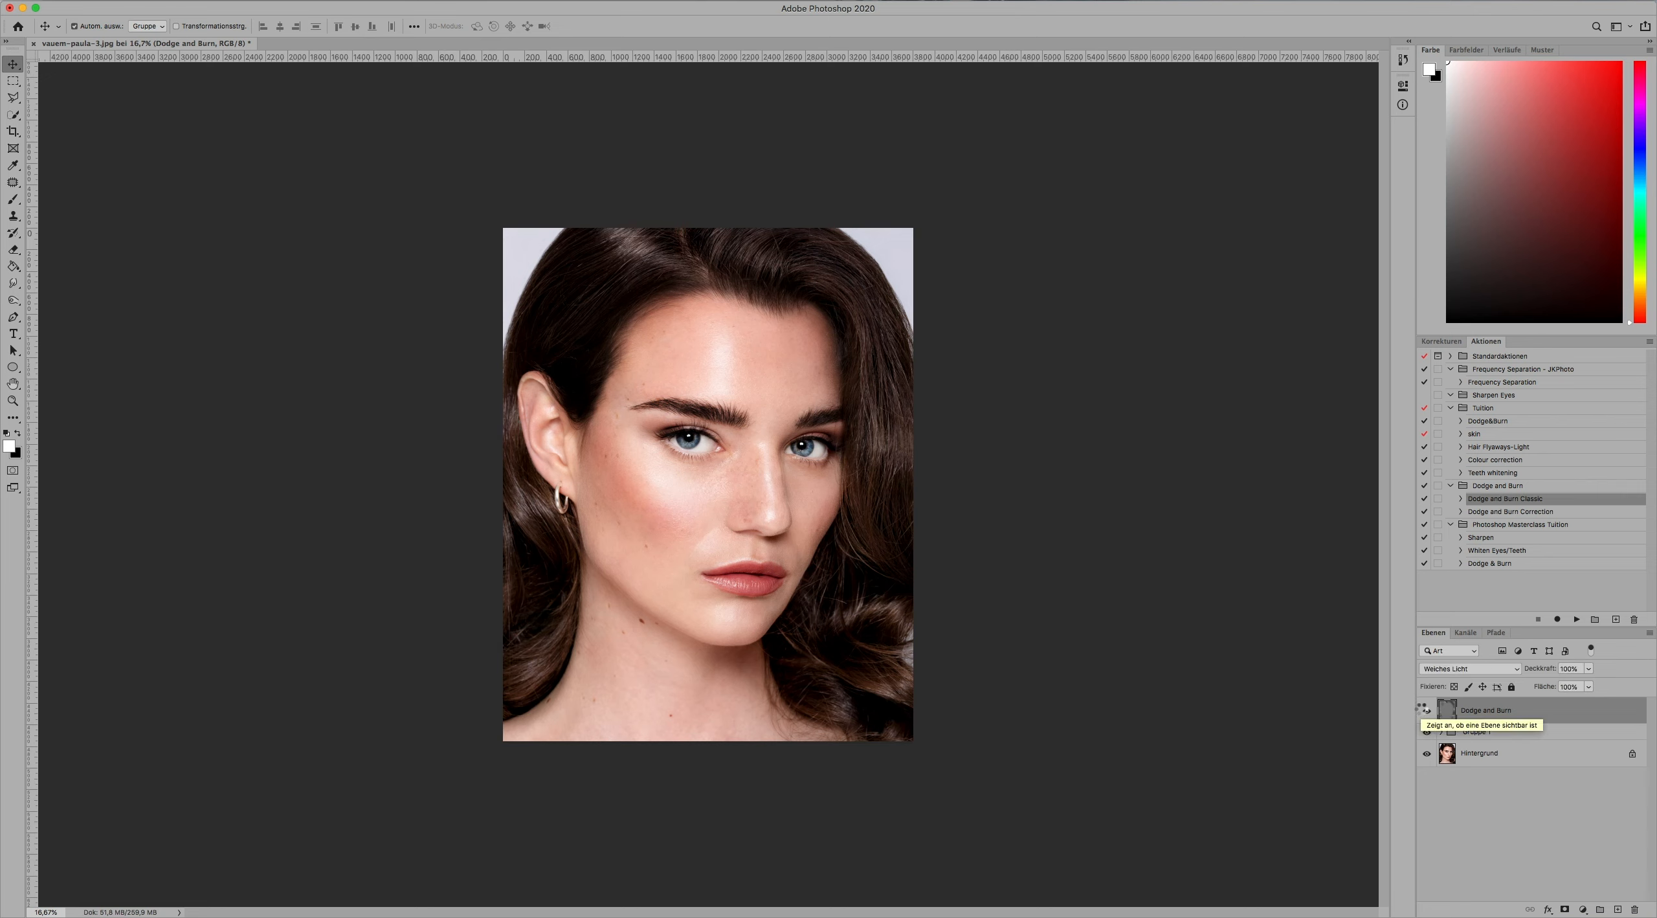
# Stamp the visible layers to a new layer, run the Sharpen action on it and set the brush to 100% opacity and flow.
pyautogui.press('super+alt+shift+e')
pyautogui.click(1503, 539)
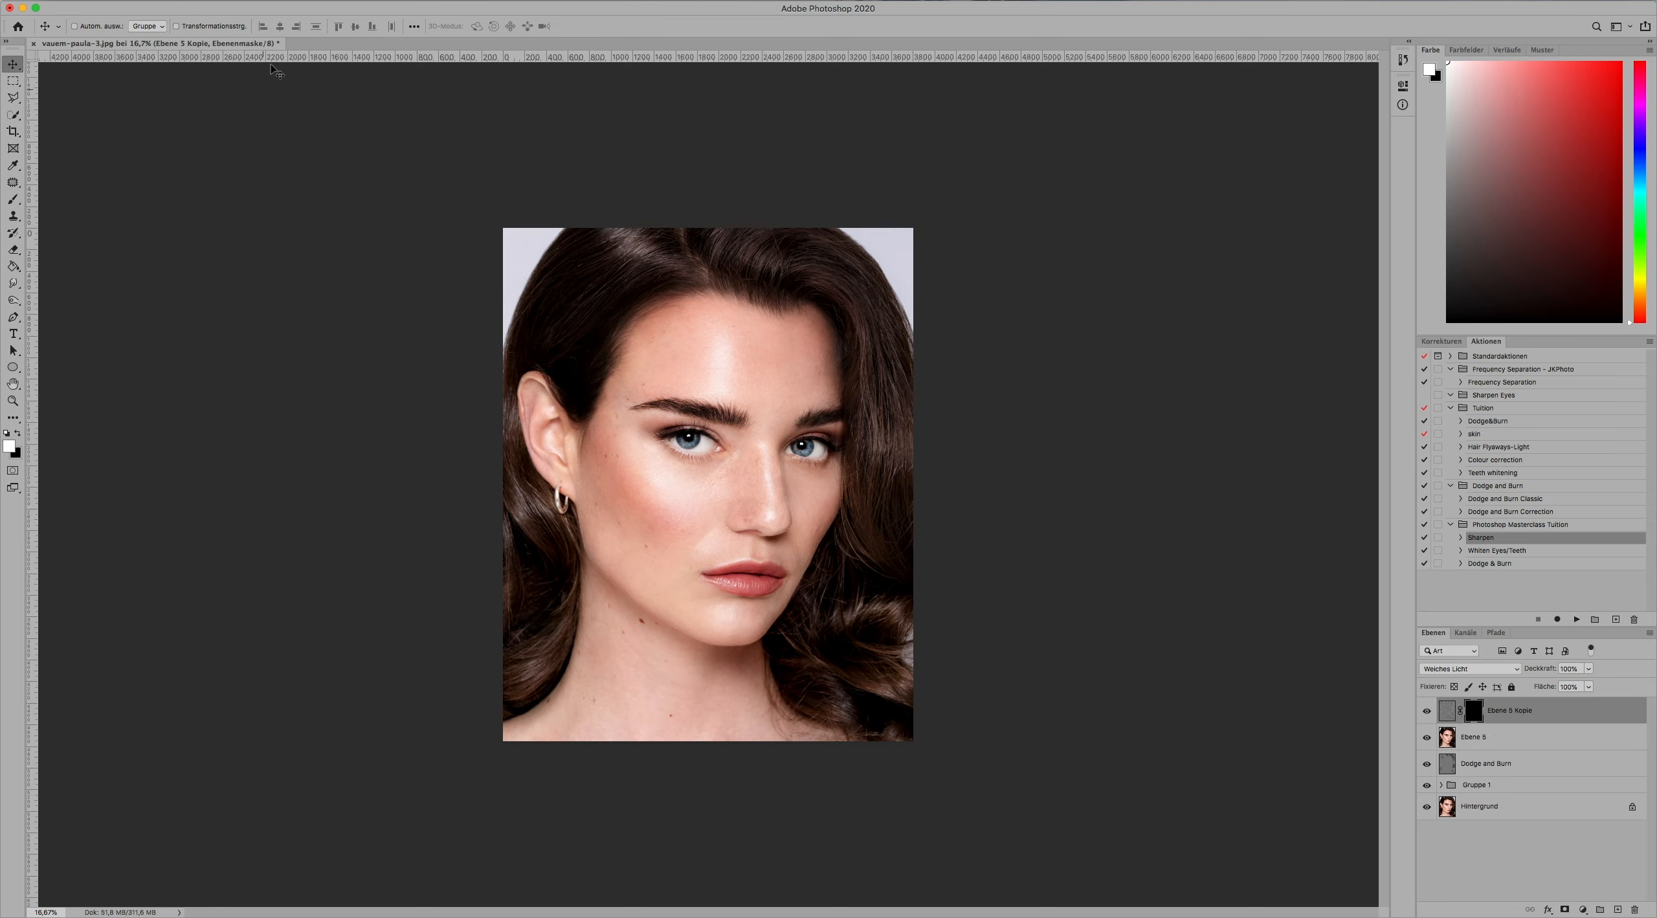
pyautogui.press('b')
pyautogui.moveTo(264, 30); pyautogui.dragTo(437, 31)
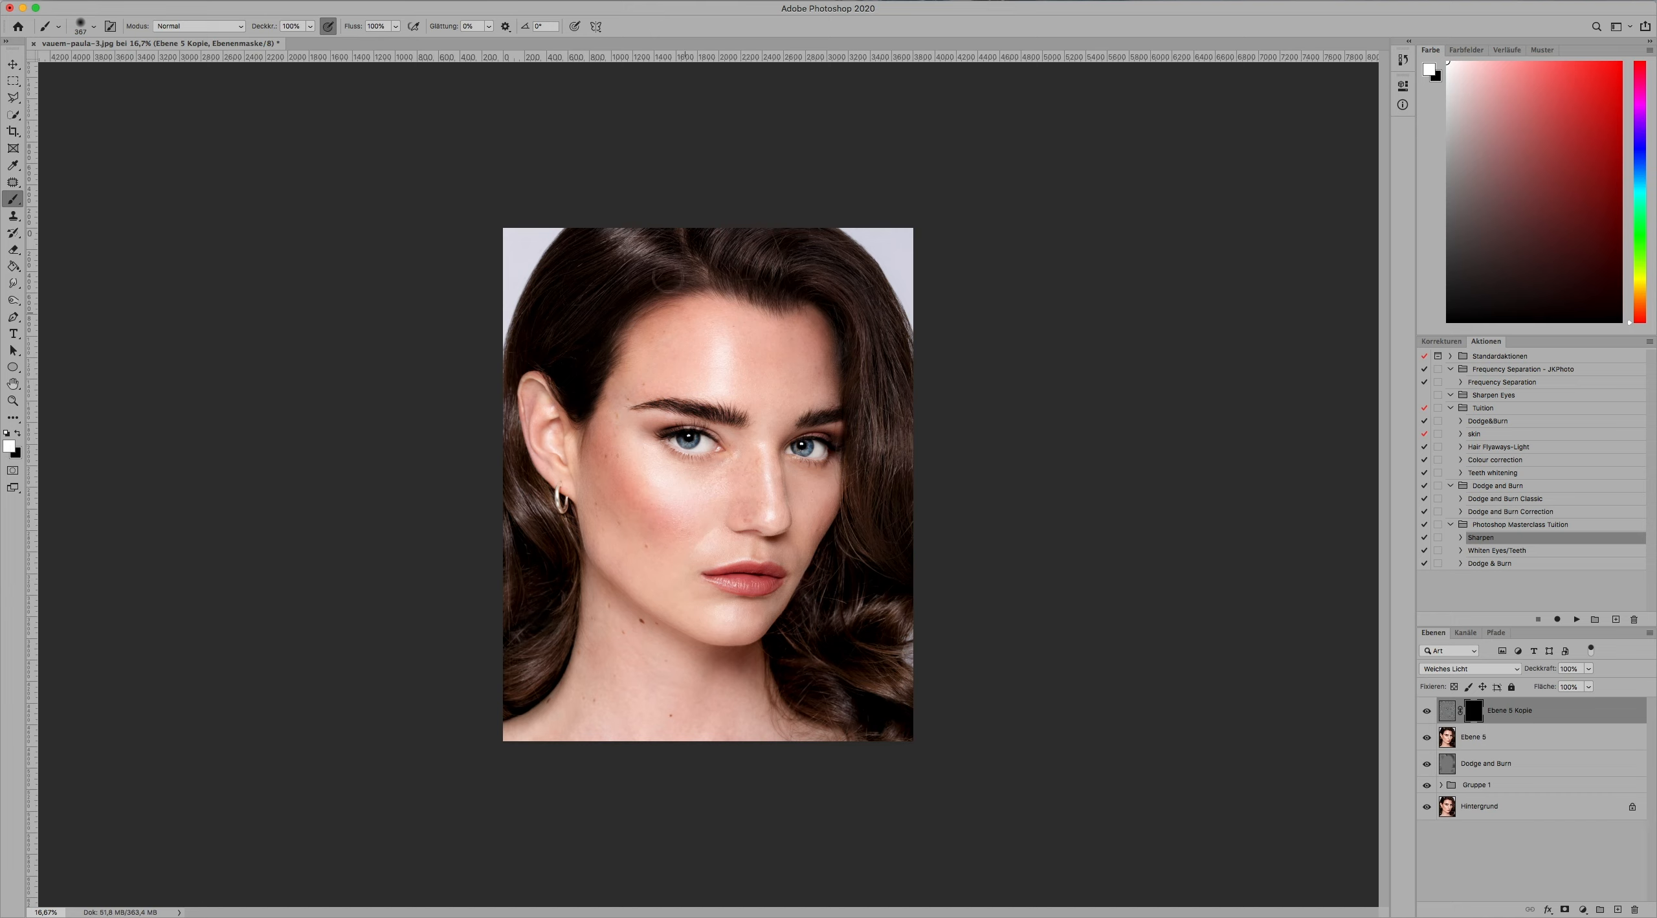
# Paint white on the sharpening layer's mask over the hair and compare with that layer hidden.
pyautogui.keyDown('ctrl'); pyautogui.keyDown('alt'); pyautogui.moveTo(637, 256); pyautogui.dragTo(651, 258); pyautogui.keyUp('alt'); pyautogui.keyUp('ctrl')
pyautogui.moveTo(880, 616); pyautogui.dragTo(857, 638)
pyautogui.moveTo(501, 532); pyautogui.dragTo(508, 415)
pyautogui.moveTo(267, 29); pyautogui.dragTo(259, 30)
pyautogui.press('v')
pyautogui.press('b')
pyautogui.press('v')
pyautogui.click(1426, 710)
pyautogui.click(1426, 710)
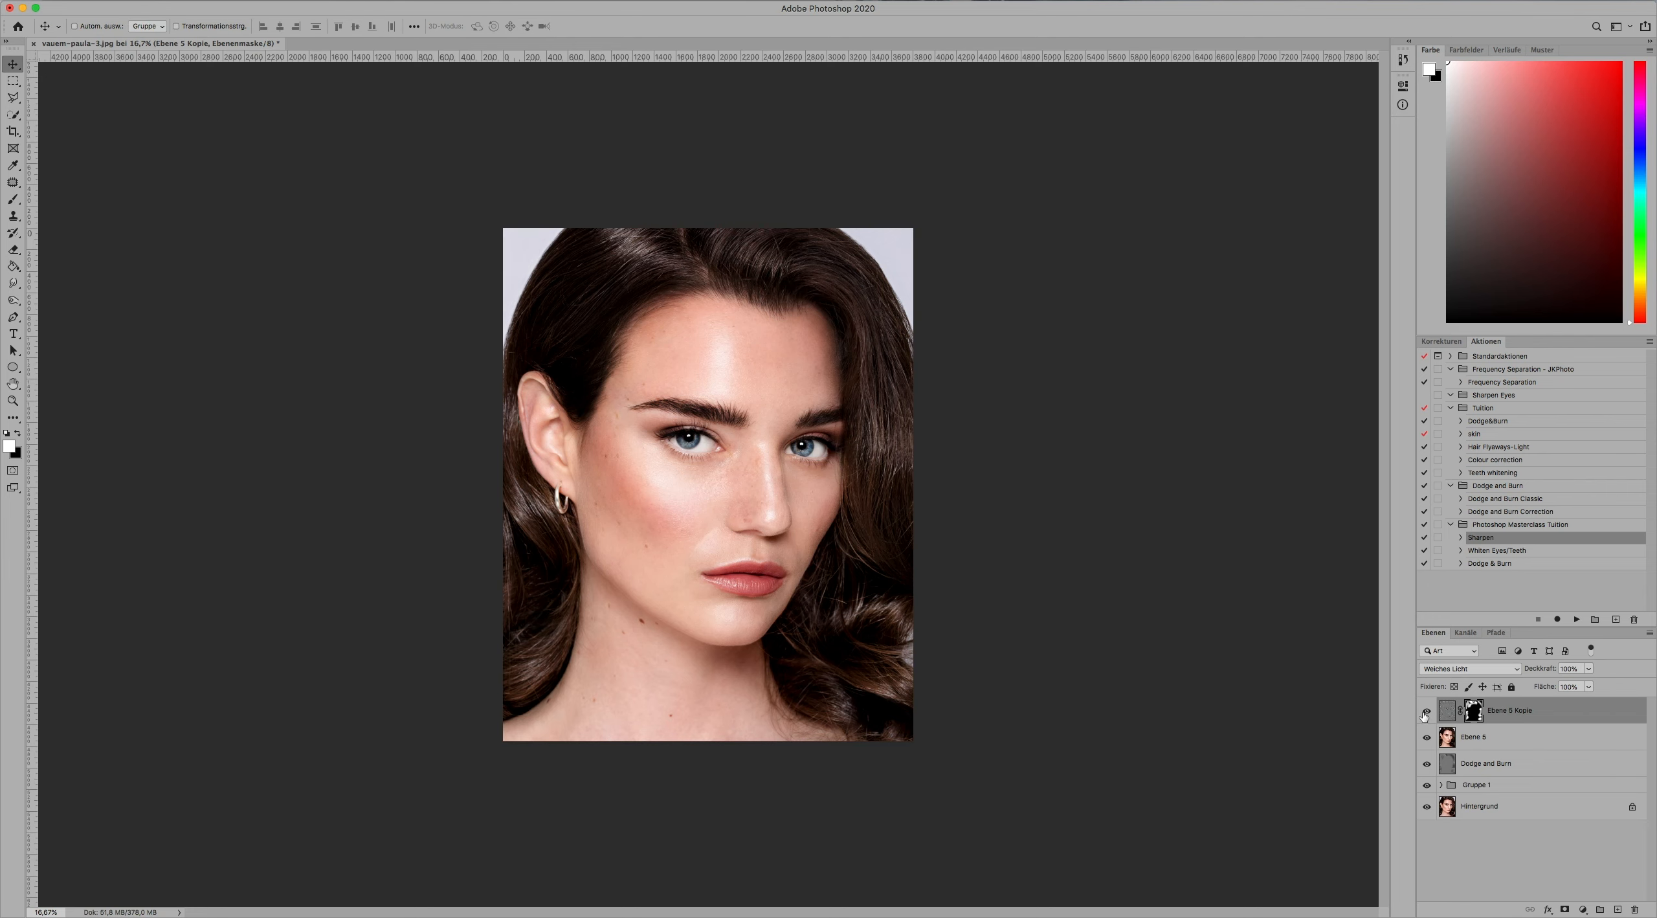
# Group all layers above the background and toggle the group to compare the original with the finished retouch.
pyautogui.keyDown('shift'); pyautogui.click(1511, 786); pyautogui.keyUp('shift')
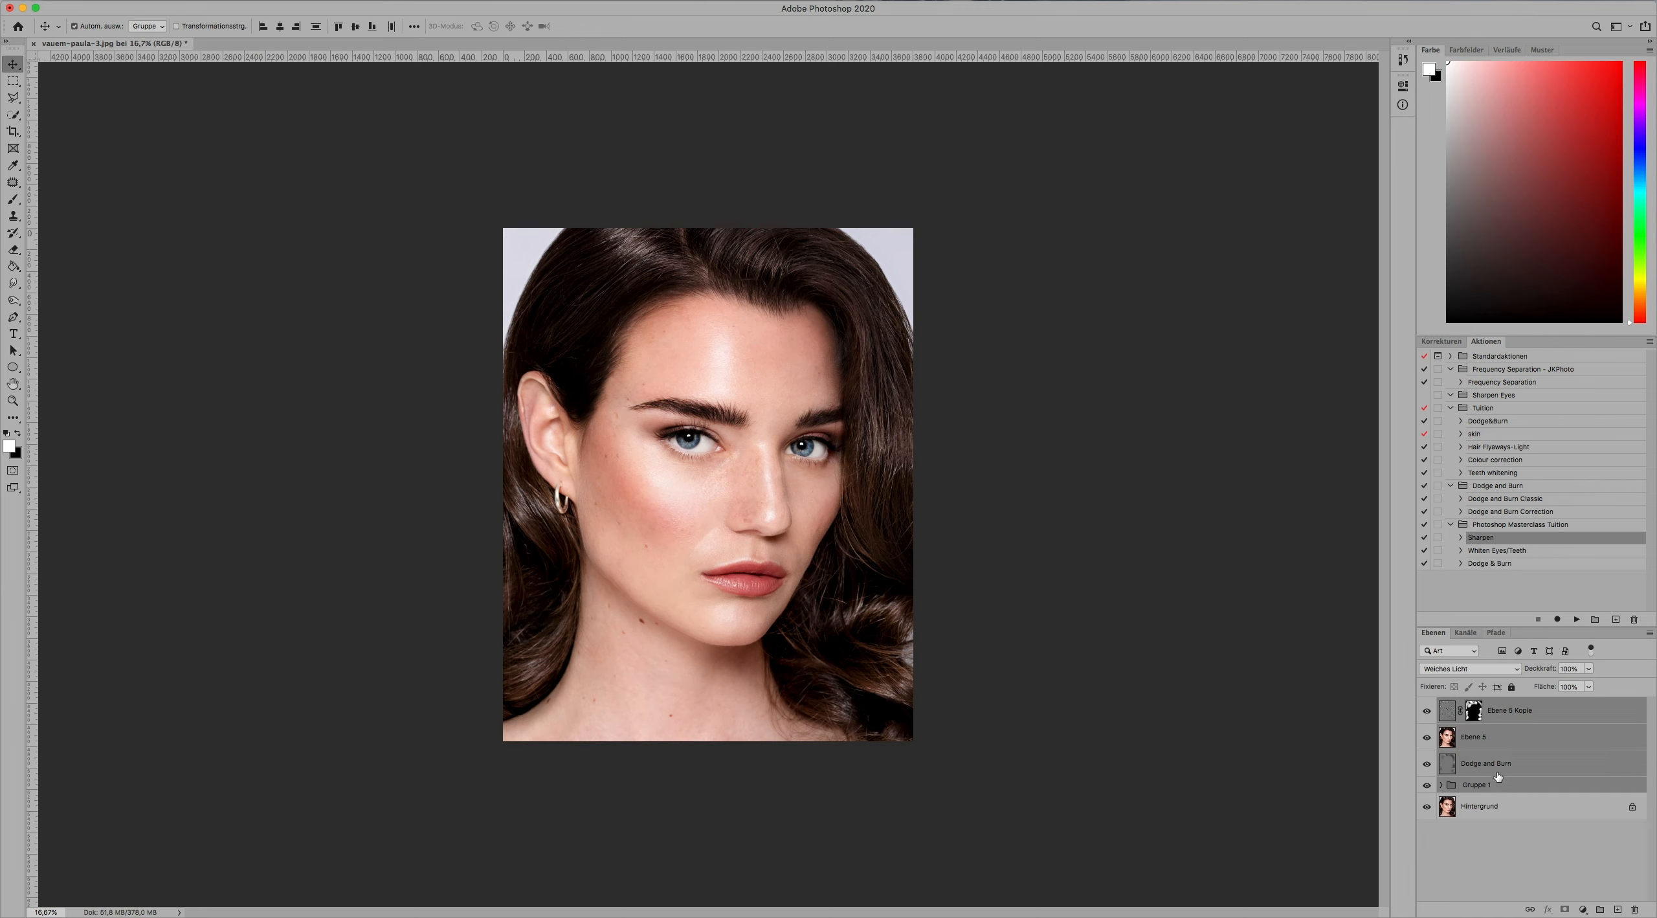
pyautogui.press('super+g')
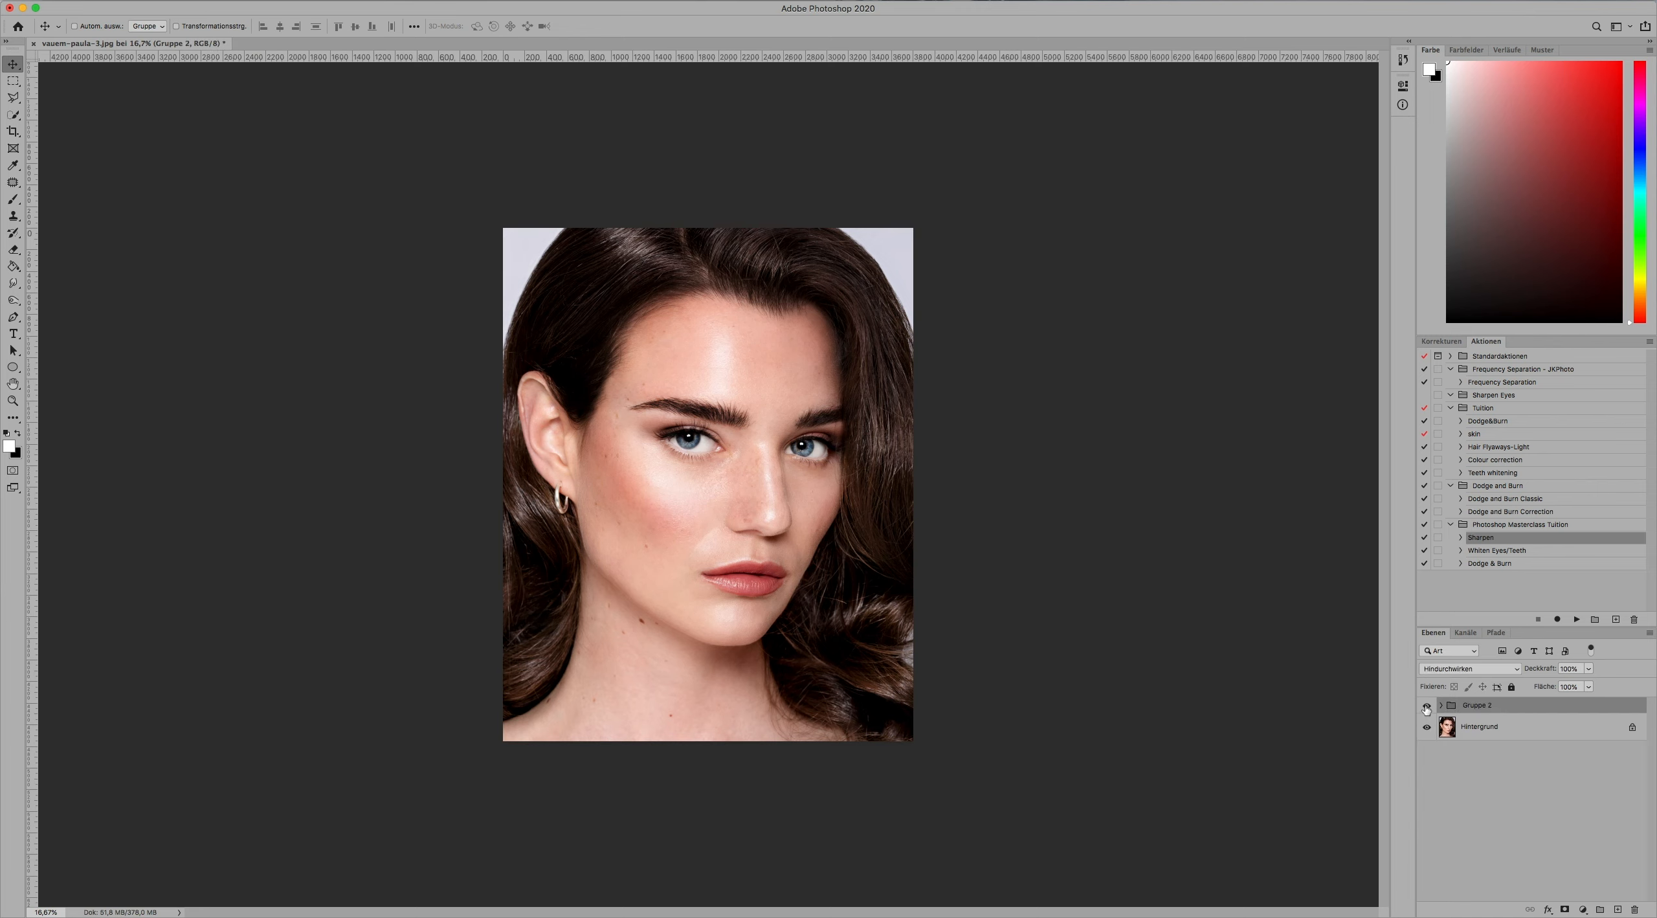
pyautogui.click(1427, 706)
pyautogui.click(1426, 706)
pyautogui.click(1427, 707)
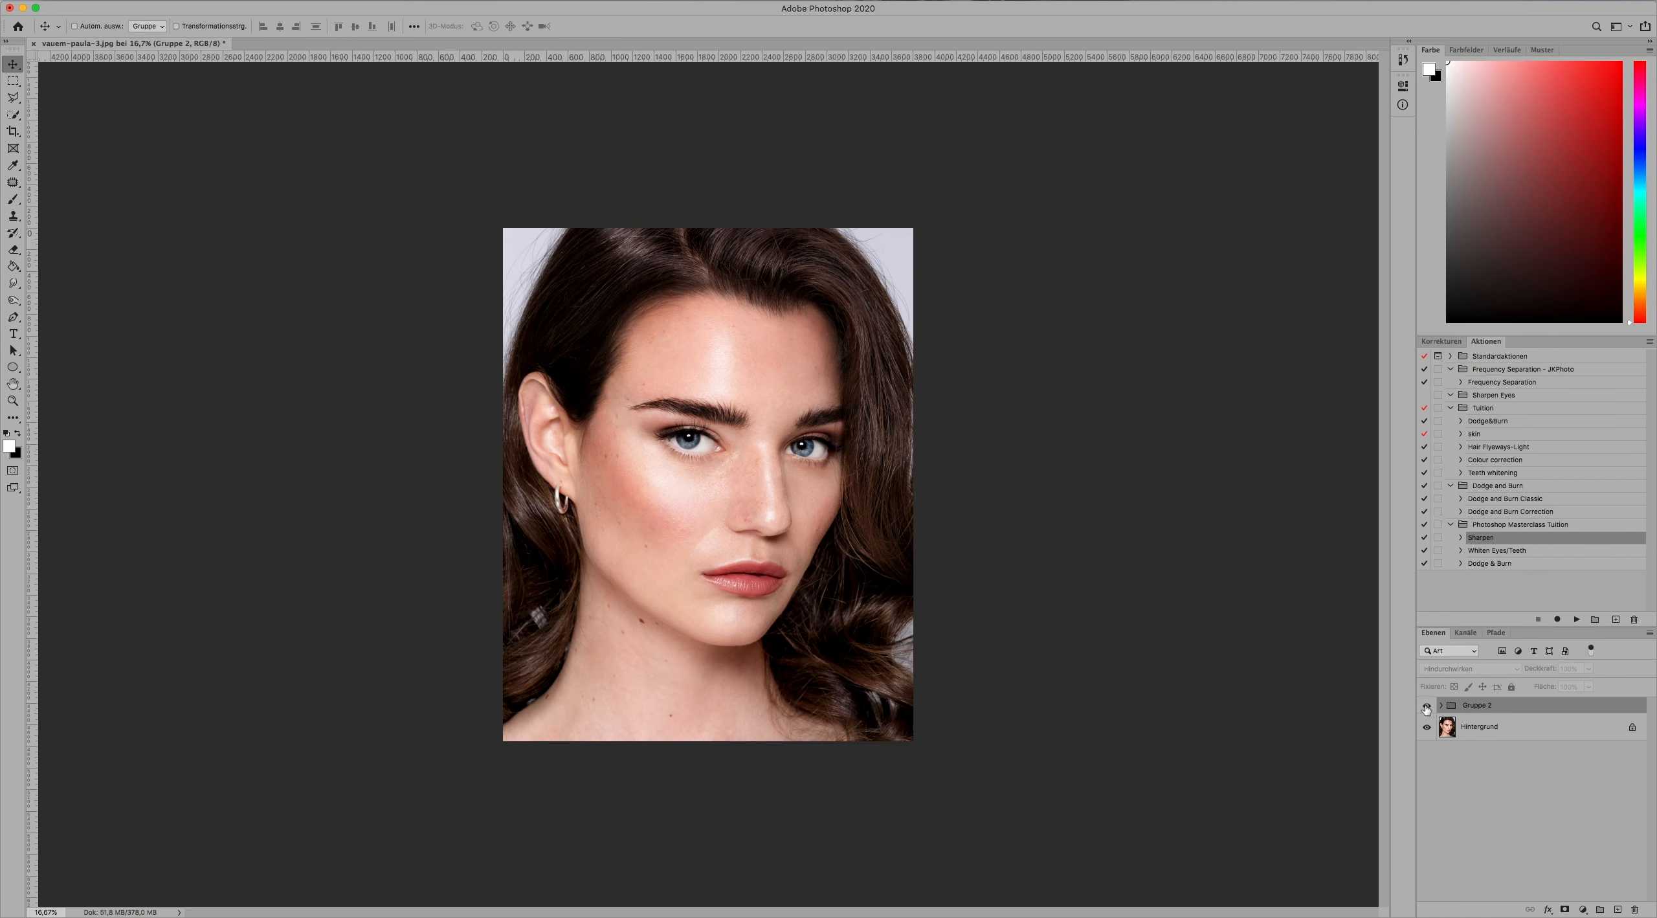
pyautogui.click(1427, 707)
pyautogui.click(1426, 706)
pyautogui.click(1426, 707)
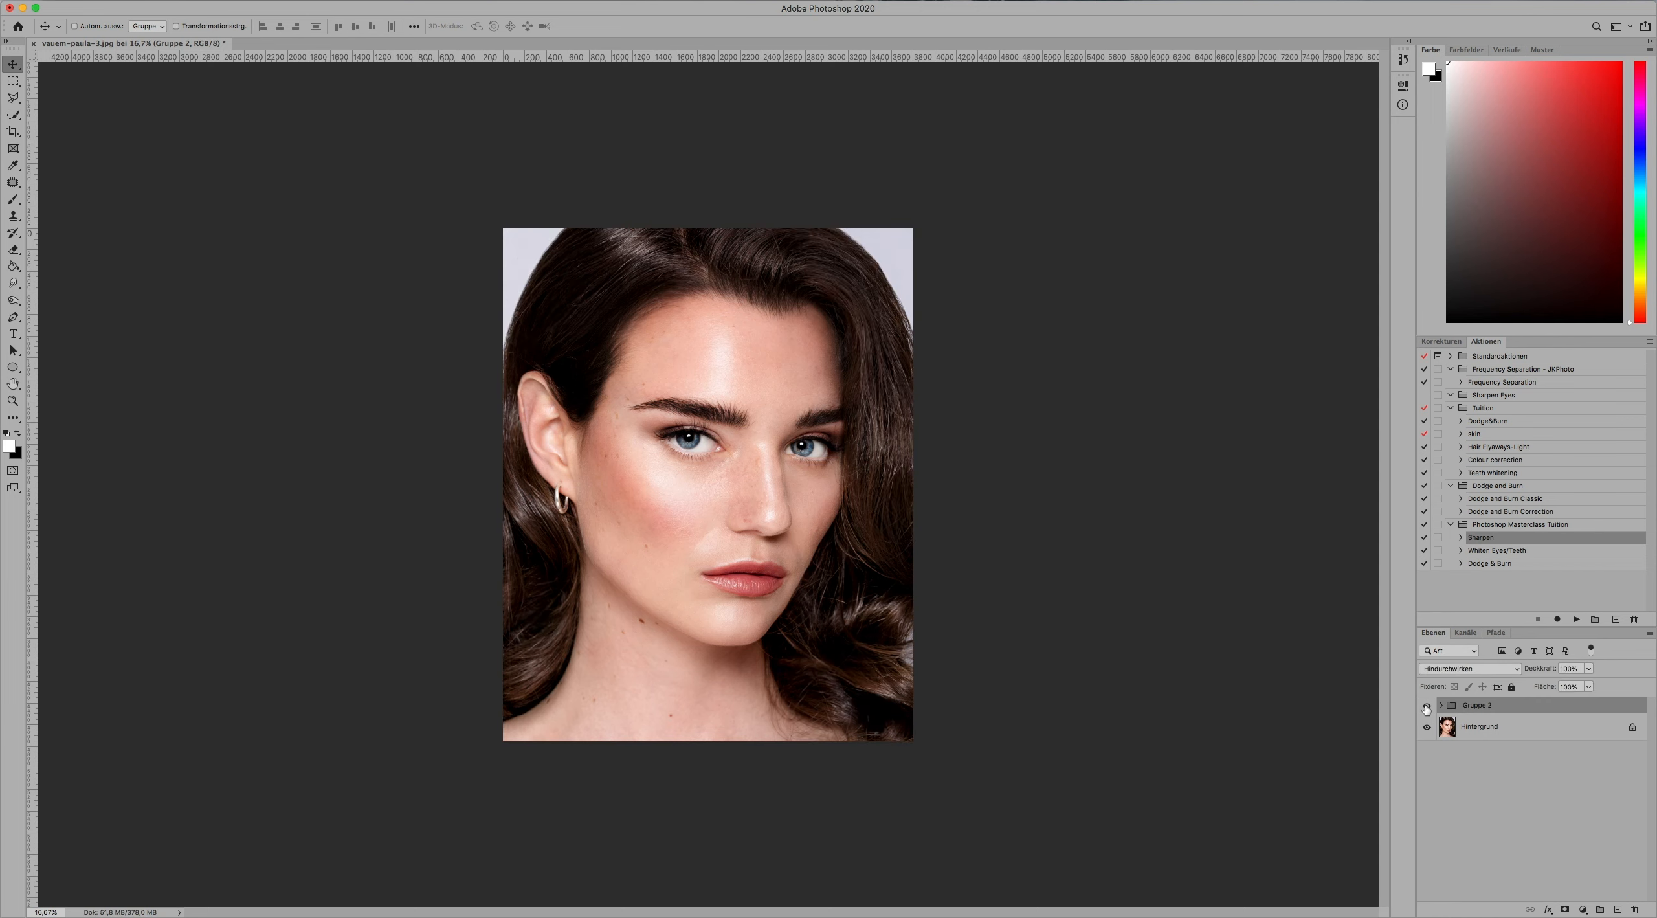